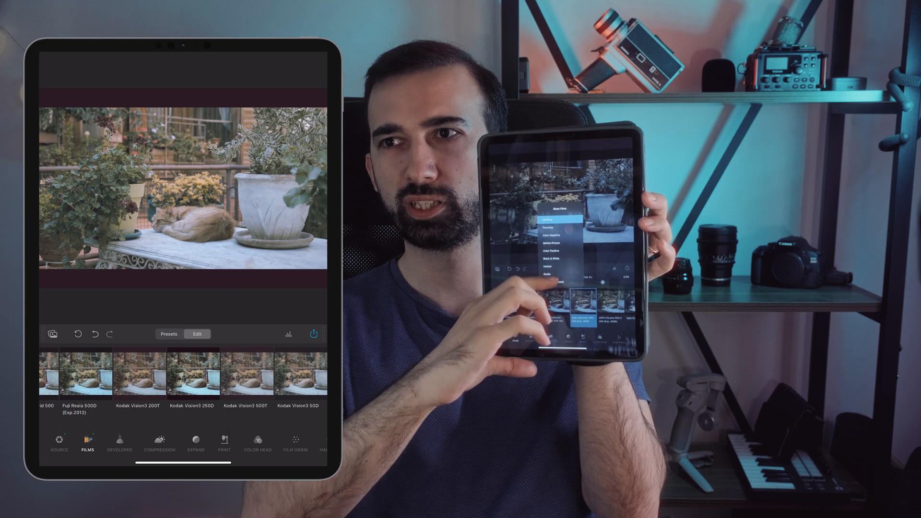
Apply the Kodak Vision3 50D motion picture film profile and raise its Push/Pull value
{"action": "left_click", "coordinate": [300, 384]}
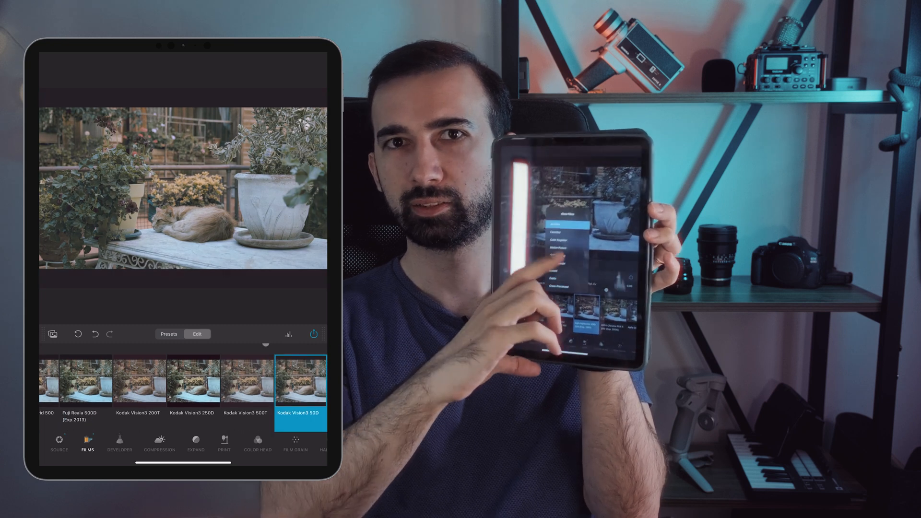
{"action": "scroll", "coordinate": [183, 389], "scroll_direction": "up", "scroll_amount": 1}
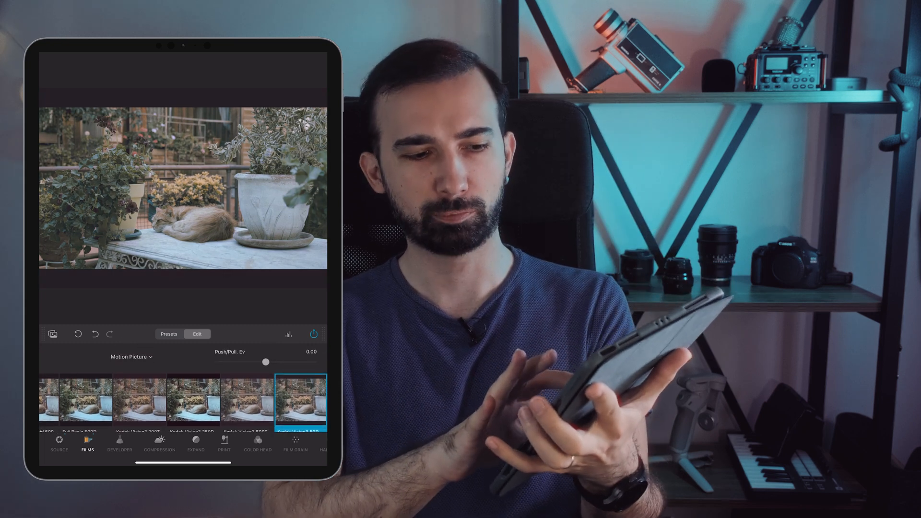
{"action": "left_click_drag", "start_coordinate": [266, 362], "coordinate": [310, 362]}
Set the developer's Contrast Boost to about 39.62, Gamma Correction to about 16.29 and Color Boost to about 41.11
{"action": "left_click", "coordinate": [120, 444]}
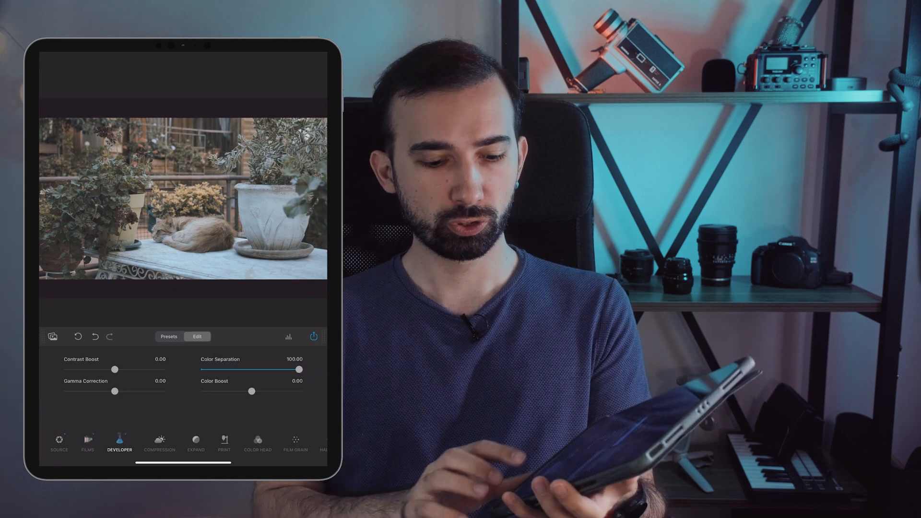
{"action": "left_click_drag", "start_coordinate": [114, 388], "coordinate": [130, 409]}
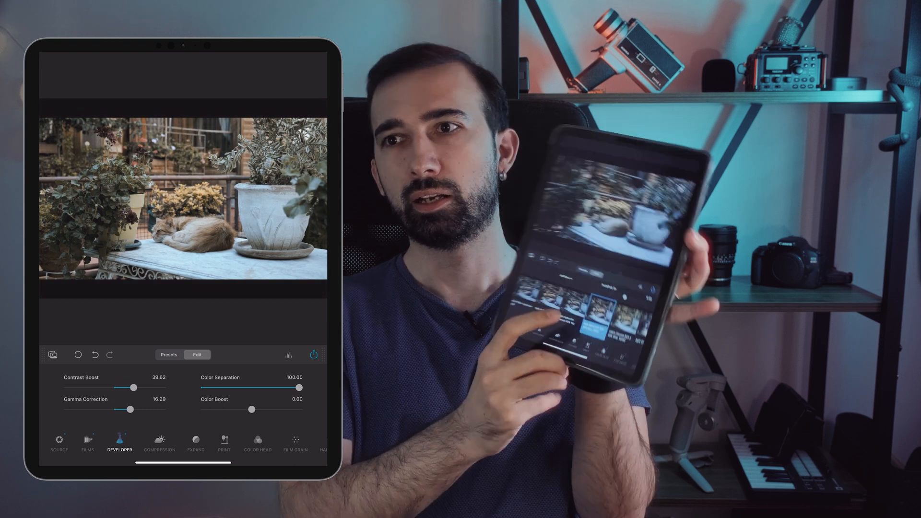
{"action": "left_click_drag", "start_coordinate": [251, 409], "coordinate": [271, 409]}
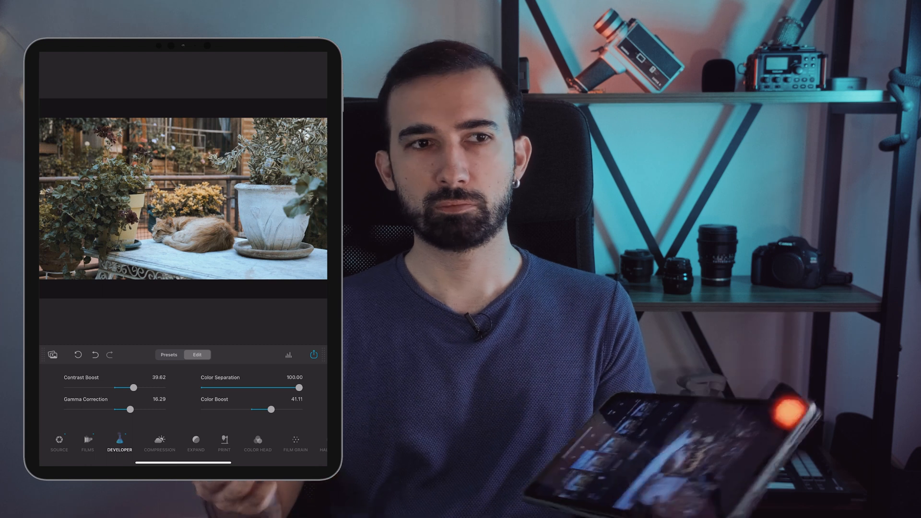
Adjust the Impact of the film compression
{"action": "left_click", "coordinate": [159, 442]}
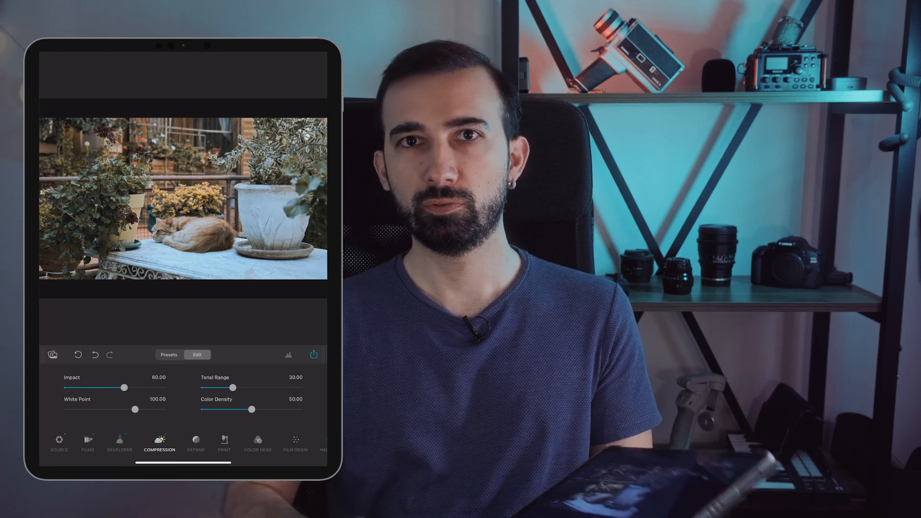
{"action": "left_click_drag", "start_coordinate": [89, 387], "coordinate": [151, 387]}
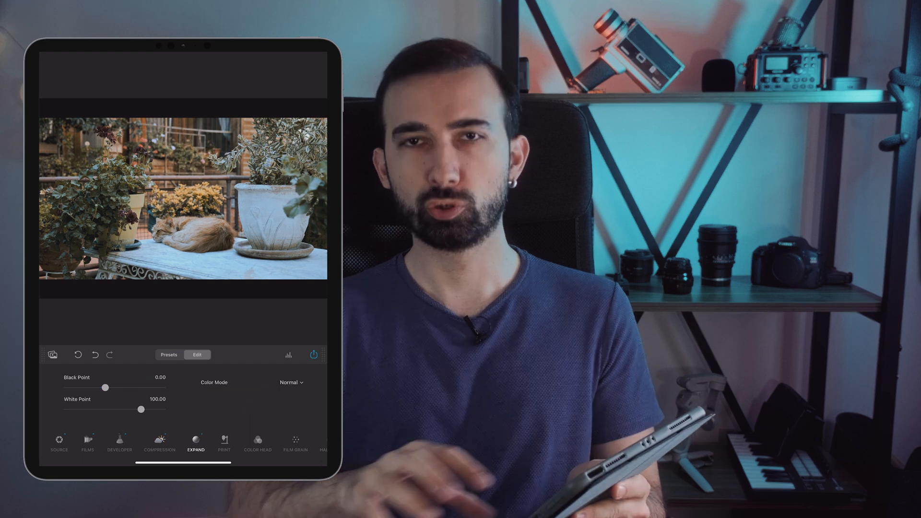
Set the print medium to Linear and turn on the Analogue Range Limiter
{"action": "left_click", "coordinate": [224, 443]}
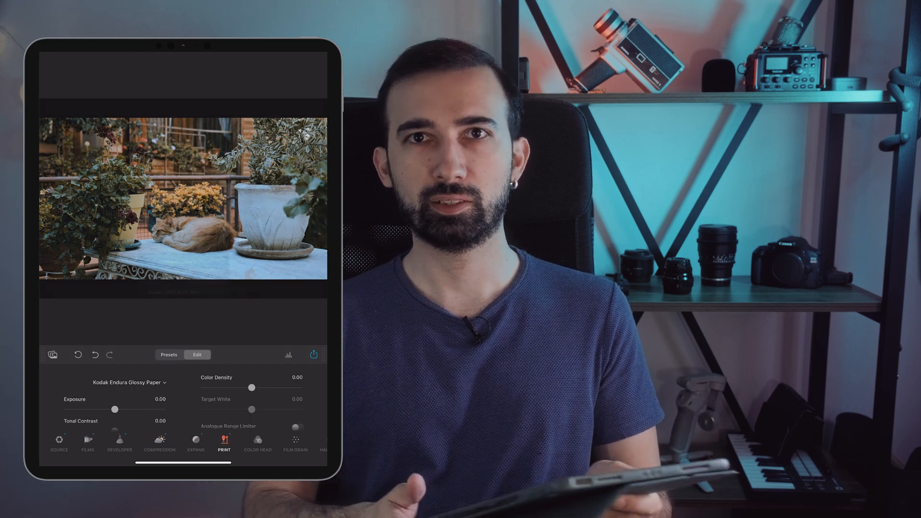
{"action": "left_click", "coordinate": [128, 382]}
{"action": "left_click", "coordinate": [155, 246]}
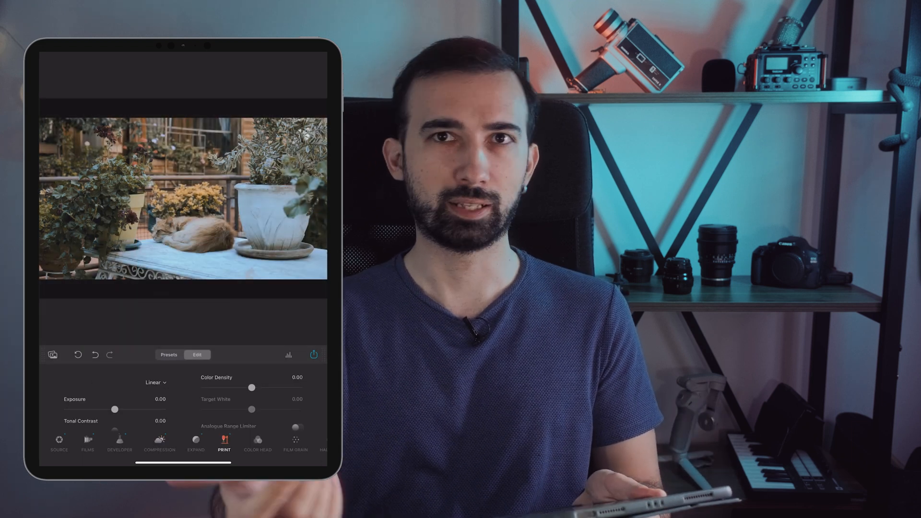
{"action": "scroll", "coordinate": [182, 403], "scroll_direction": "down", "scroll_amount": 2}
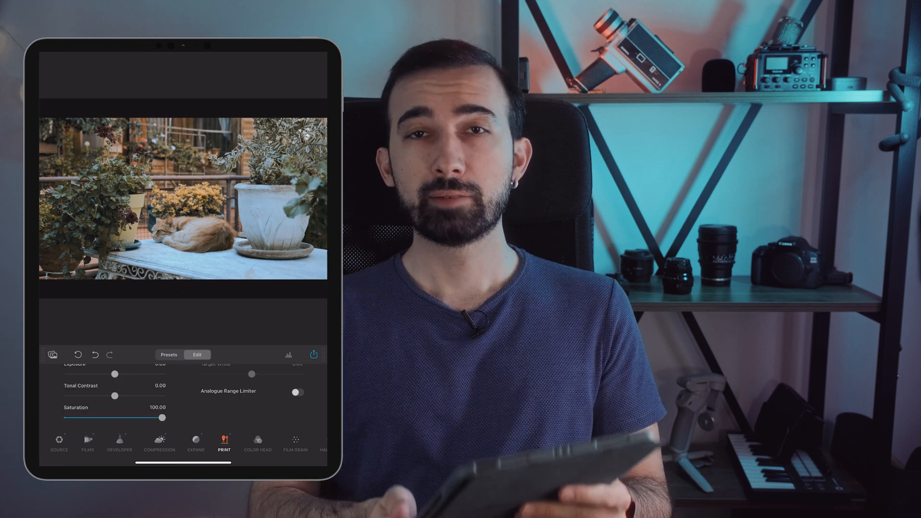
{"action": "left_click", "coordinate": [297, 410]}
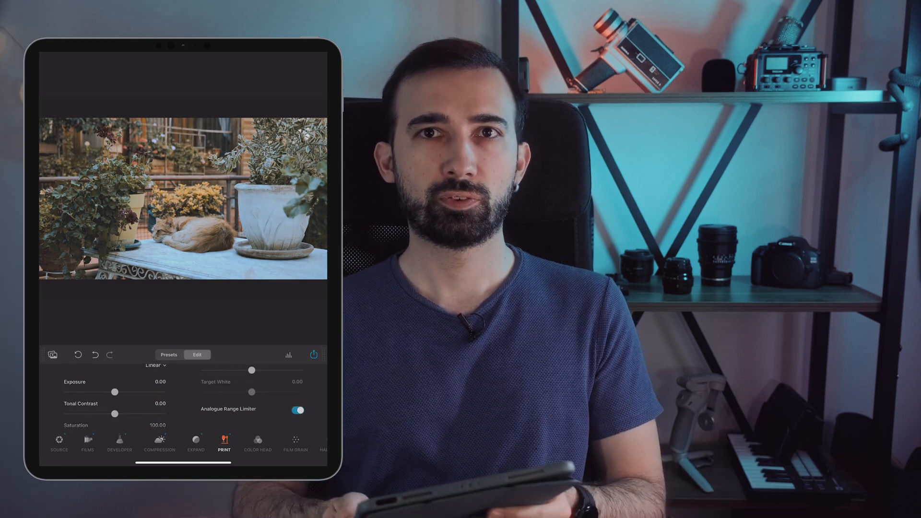
Adjust the color head, setting Midtones Tone to about -3.33 and Highlights Tone to about -15.92
{"action": "left_click", "coordinate": [258, 443]}
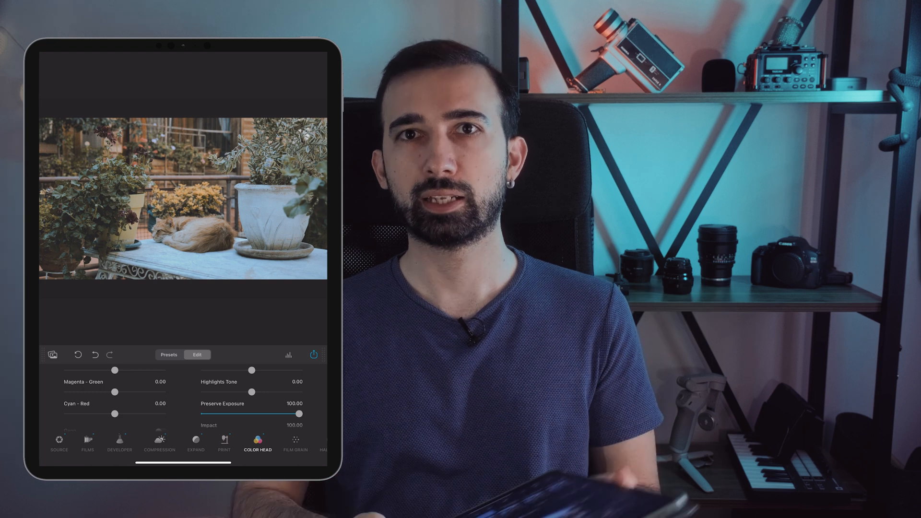
{"action": "scroll", "coordinate": [182, 398], "scroll_direction": "down", "scroll_amount": 3}
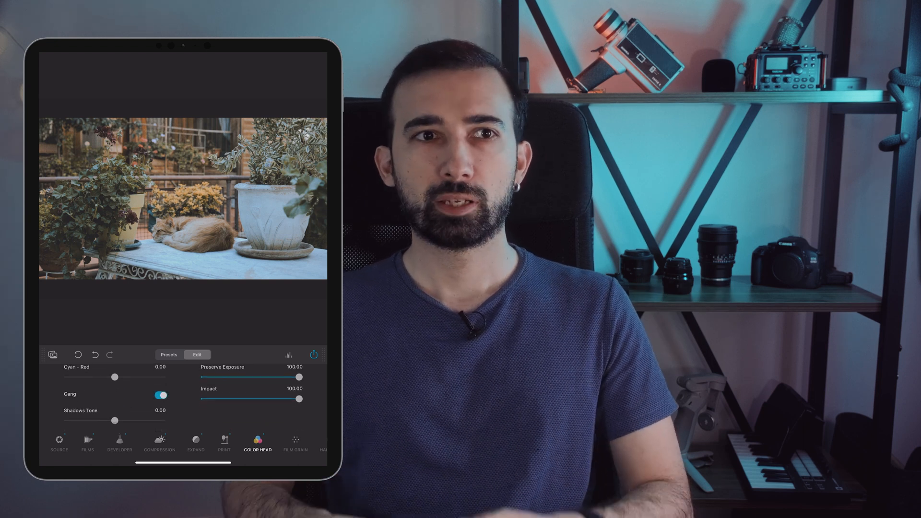
{"action": "scroll", "coordinate": [182, 394], "scroll_direction": "up", "scroll_amount": 3}
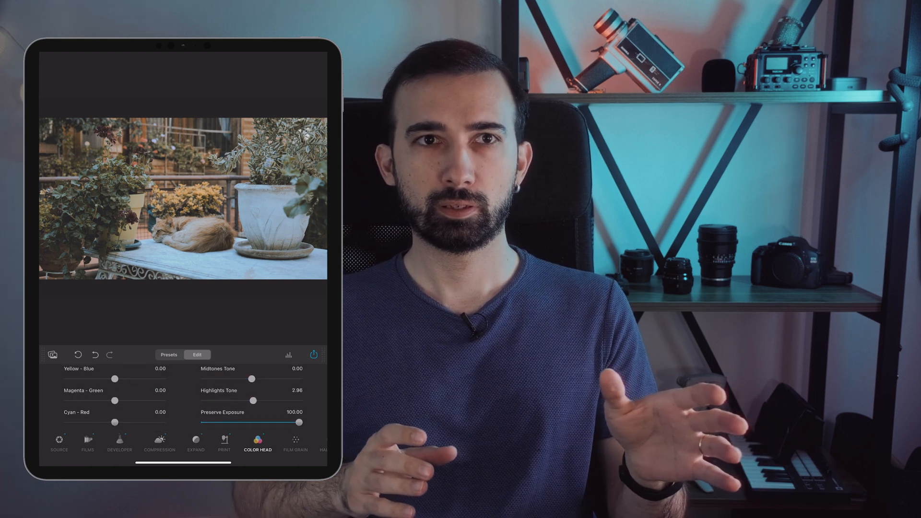
{"action": "left_click_drag", "start_coordinate": [253, 400], "coordinate": [254, 401]}
{"action": "left_click_drag", "start_coordinate": [251, 379], "coordinate": [250, 378]}
{"action": "scroll", "coordinate": [182, 398], "scroll_direction": "up", "scroll_amount": 1}
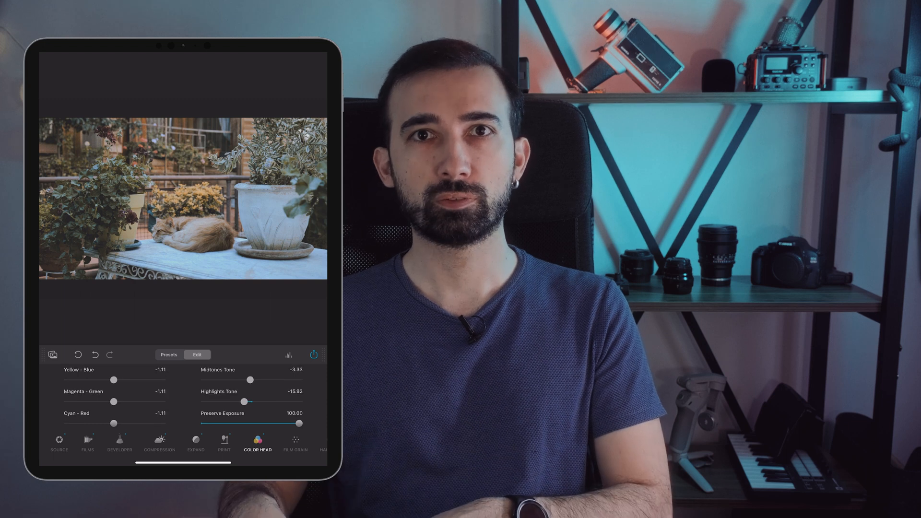
Change the film grain's Film Type to Positive
{"action": "left_click", "coordinate": [296, 441]}
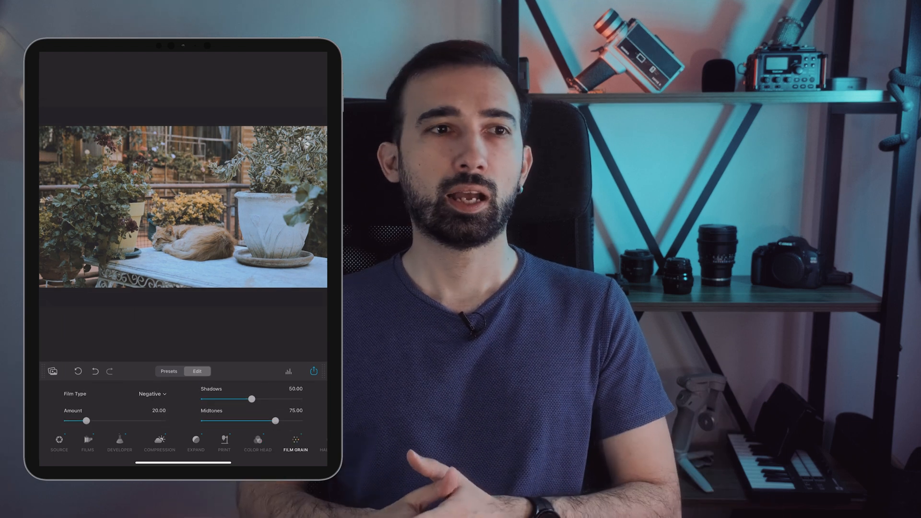
{"action": "scroll", "coordinate": [182, 408], "scroll_direction": "down", "scroll_amount": 1}
{"action": "scroll", "coordinate": [183, 408], "scroll_direction": "up", "scroll_amount": 1}
{"action": "left_click", "coordinate": [152, 394]}
{"action": "left_click", "coordinate": [157, 277]}
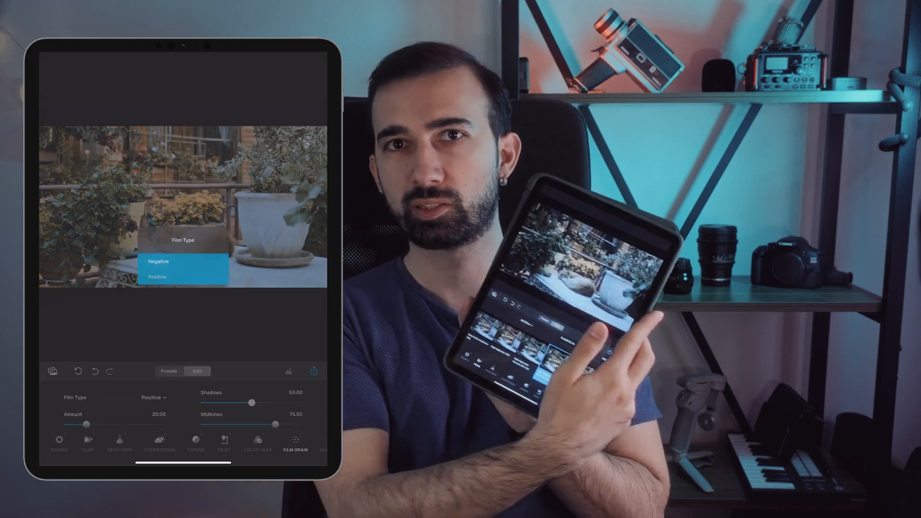
Refine the film grain against a close-up of the cat, with Midtones at about 13.51 and Resolution at about 85.55
{"action": "scroll", "coordinate": [139, 239], "scroll_direction": "up", "scroll_amount": 5}
{"action": "scroll", "coordinate": [183, 408], "scroll_direction": "down", "scroll_amount": 1}
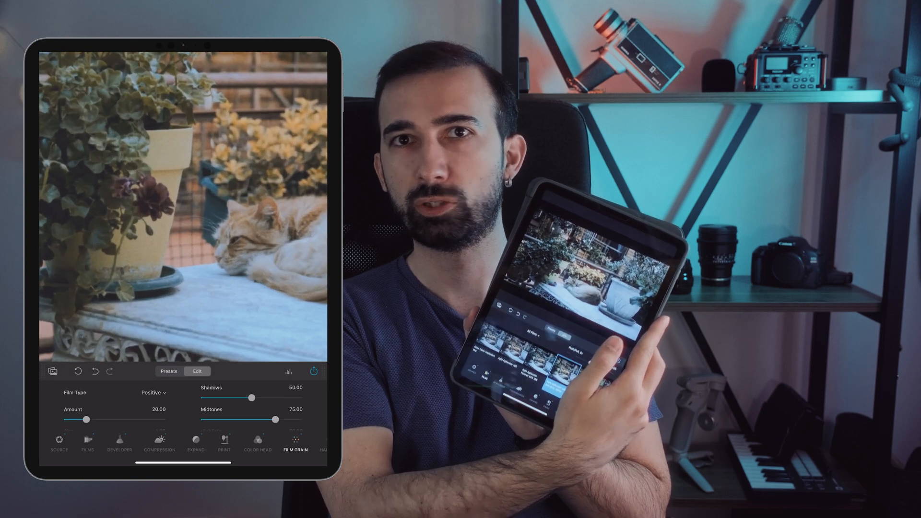
{"action": "scroll", "coordinate": [182, 408], "scroll_direction": "down", "scroll_amount": 1}
{"action": "scroll", "coordinate": [182, 408], "scroll_direction": "up", "scroll_amount": 1}
{"action": "left_click_drag", "start_coordinate": [67, 419], "coordinate": [128, 419]}
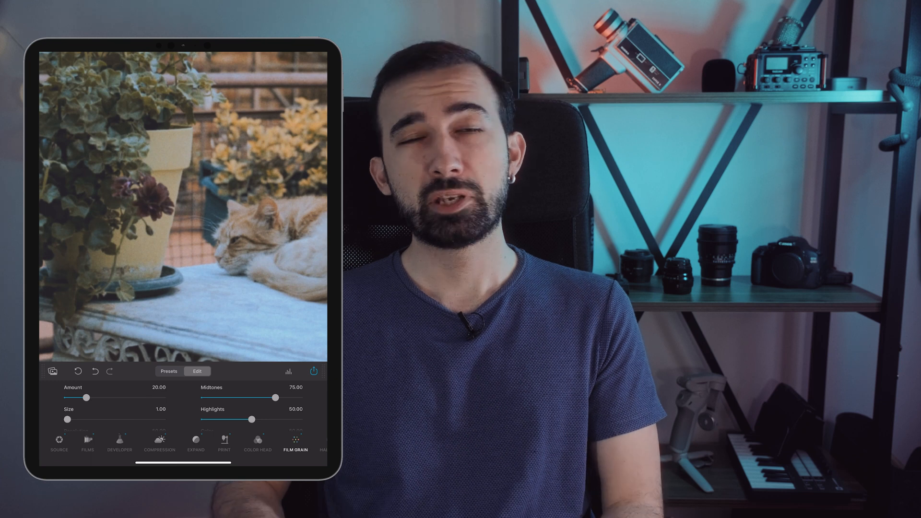
{"action": "scroll", "coordinate": [182, 408], "scroll_direction": "down", "scroll_amount": 1}
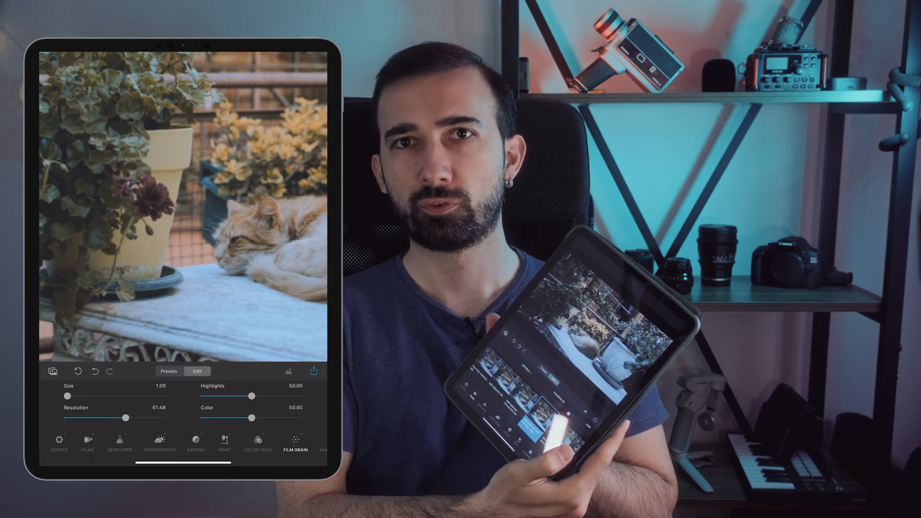
{"action": "scroll", "coordinate": [182, 408], "scroll_direction": "up", "scroll_amount": 1}
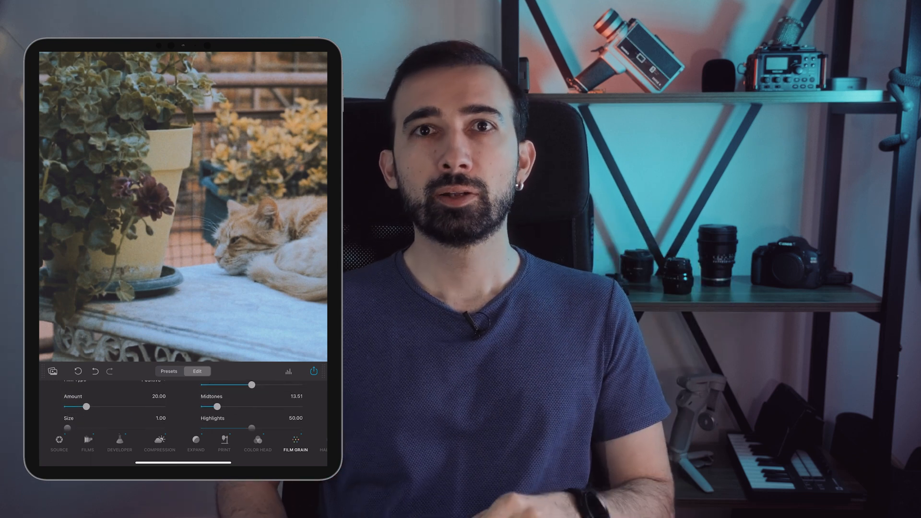
{"action": "scroll", "coordinate": [182, 408], "scroll_direction": "down", "scroll_amount": 1}
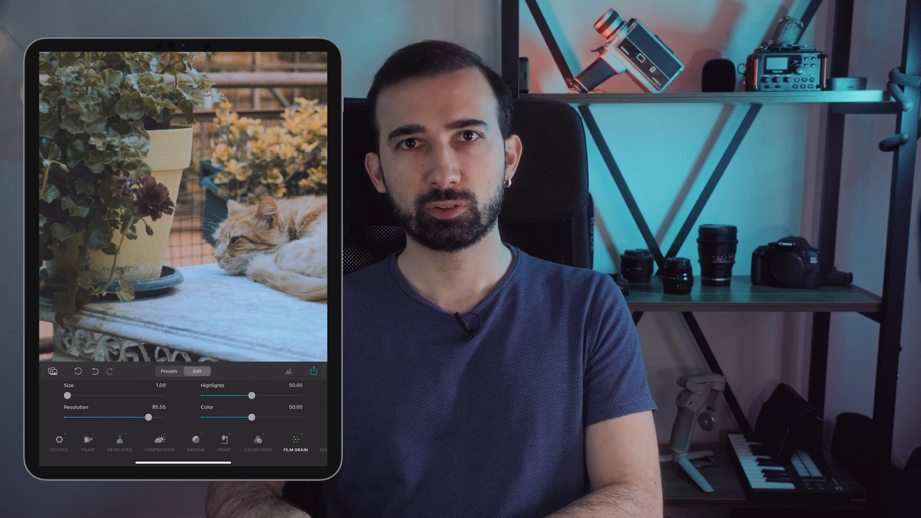
{"action": "scroll", "coordinate": [182, 206], "scroll_direction": "down", "scroll_amount": 5}
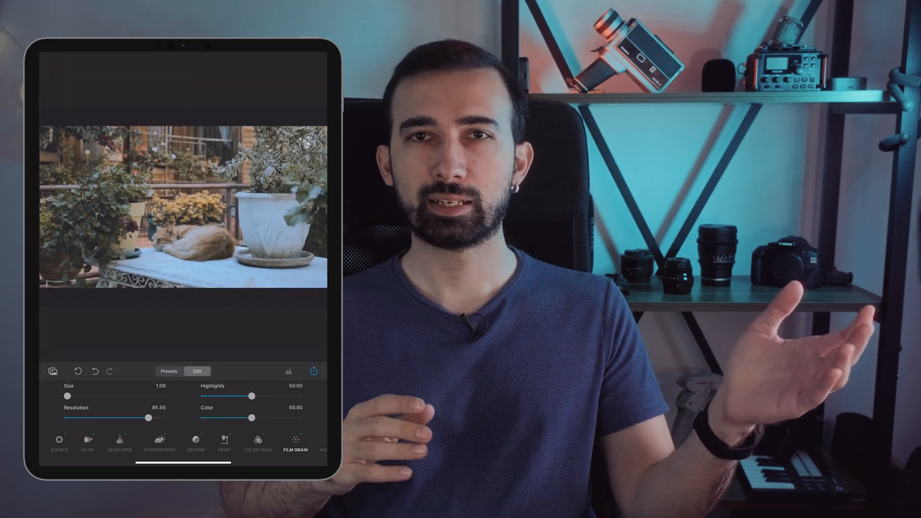
Raise the halation's Local Diffusion to about 37.77 and increase its Smoothness
{"action": "scroll", "coordinate": [183, 443], "scroll_direction": "right", "scroll_amount": 1}
{"action": "scroll", "coordinate": [182, 444], "scroll_direction": "right", "scroll_amount": 2}
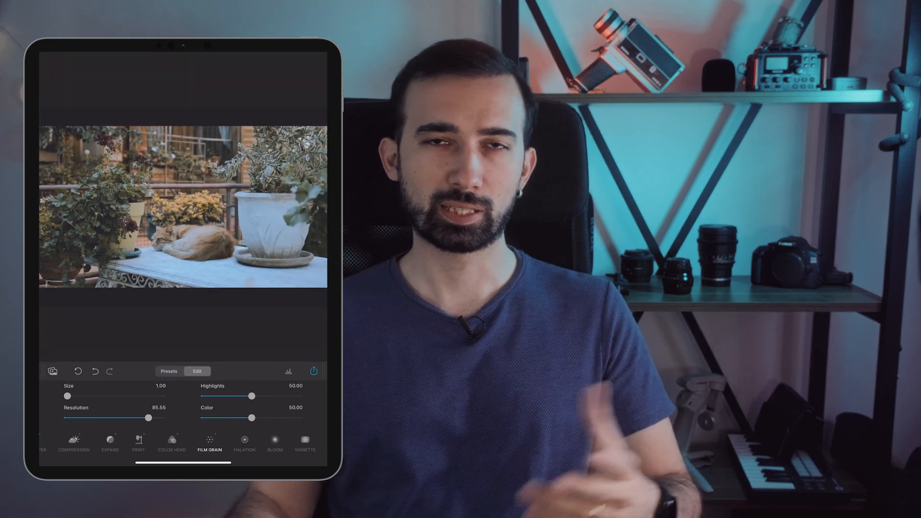
{"action": "left_click", "coordinate": [245, 443]}
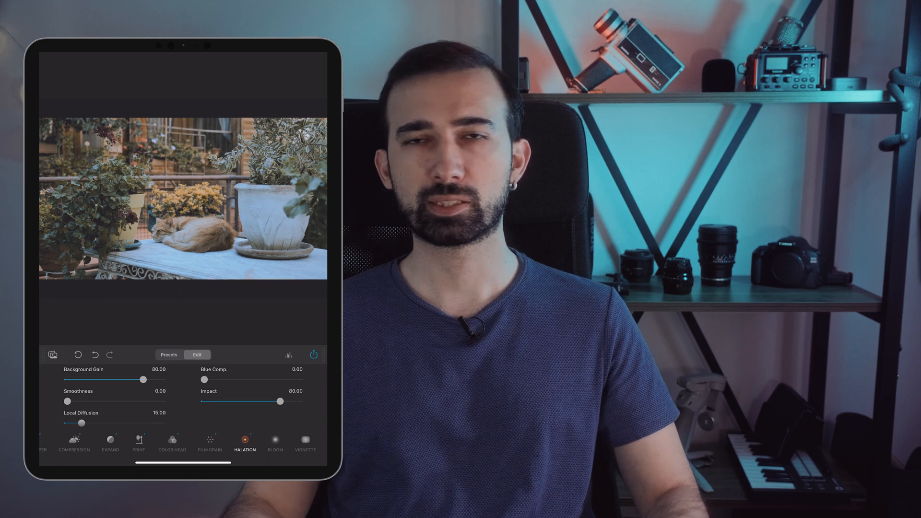
{"action": "left_click_drag", "start_coordinate": [81, 423], "coordinate": [119, 423]}
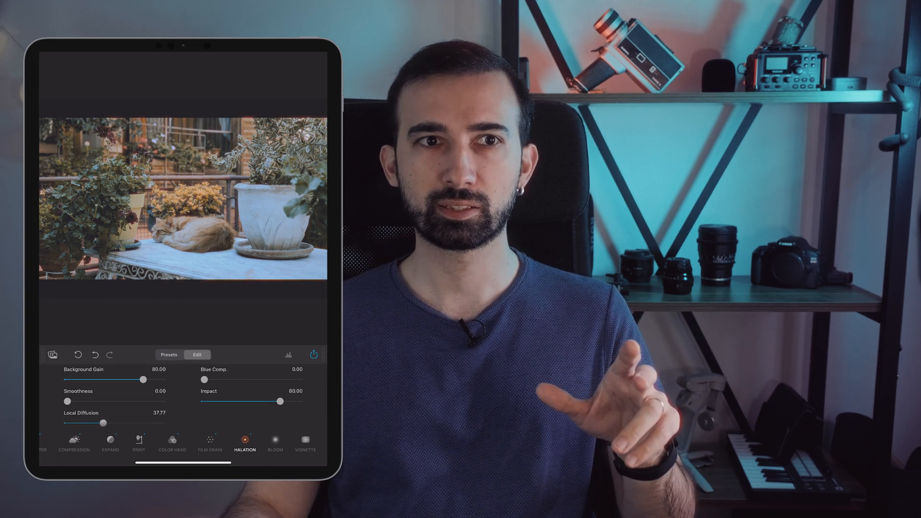
{"action": "left_click_drag", "start_coordinate": [67, 402], "coordinate": [95, 401]}
Reduce the bloom's Impact to about 23.51 and export the graded image
{"action": "left_click", "coordinate": [275, 444]}
{"action": "left_click_drag", "start_coordinate": [261, 418], "coordinate": [227, 418]}
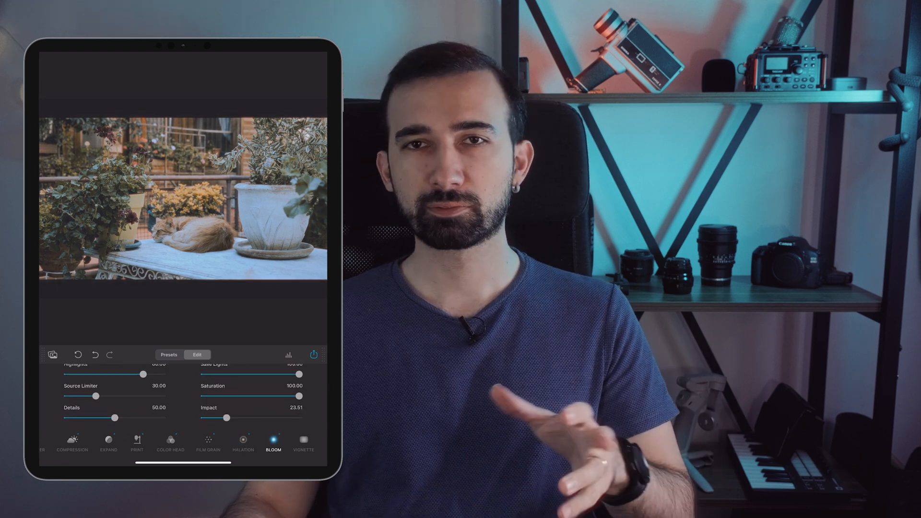
{"action": "left_click", "coordinate": [314, 354]}
{"action": "left_click", "coordinate": [183, 247]}
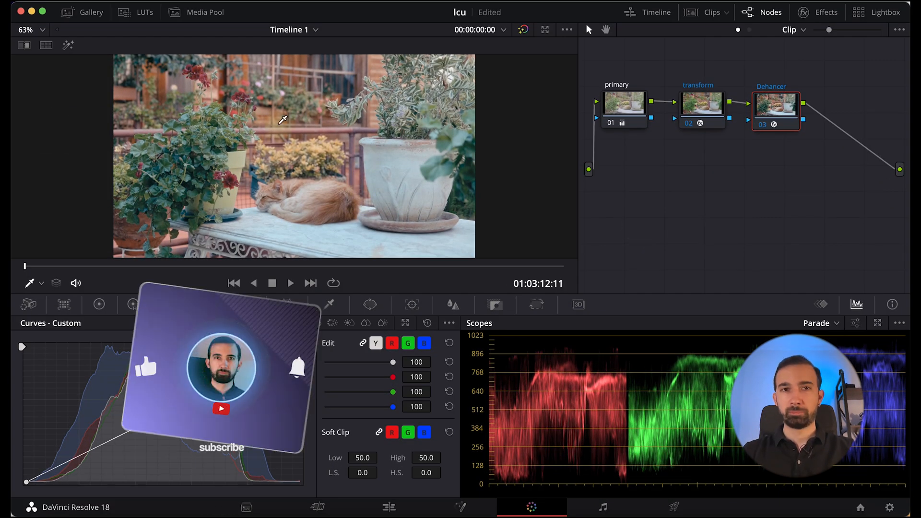
In DaVinci Resolve, disable and re-enable the Dehancer node to compare the image with and without the film look
{"action": "key", "text": "super+d"}
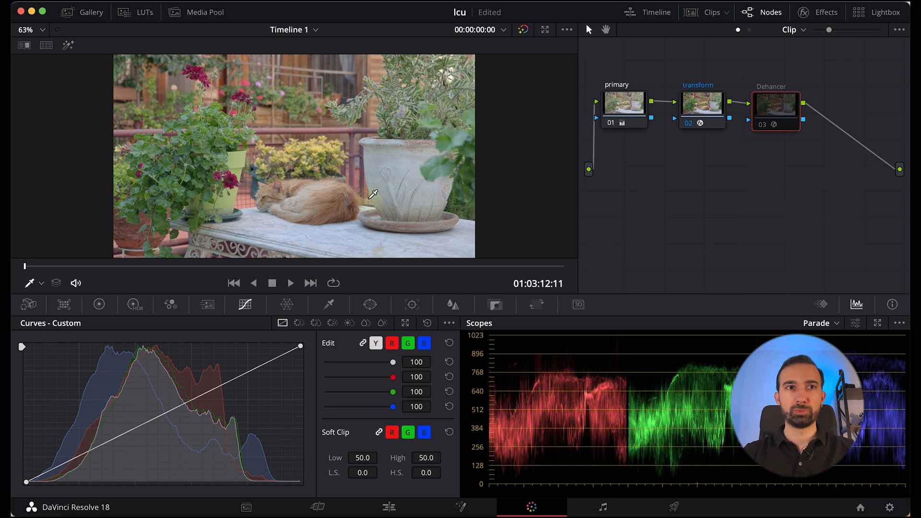
{"action": "key", "text": "super+d"}
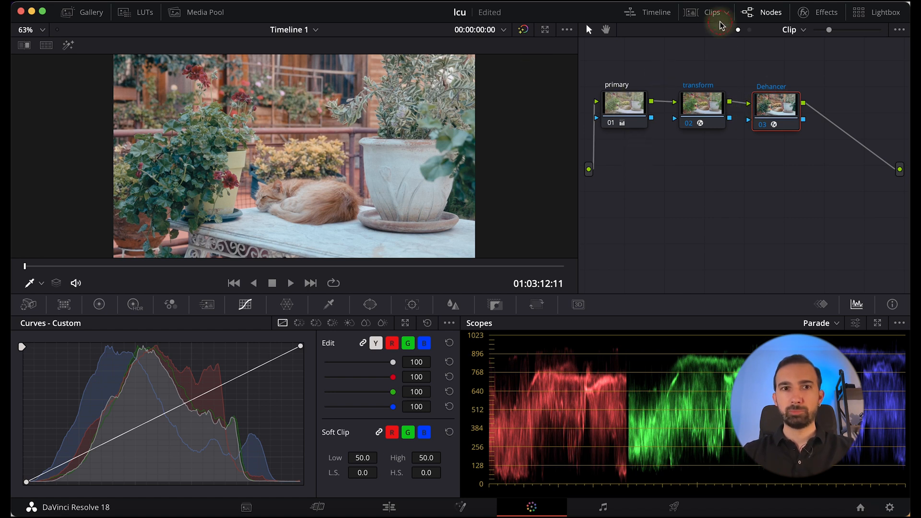
Select clip 02 of the timeline and clear the LUT from its node 01
{"action": "left_click", "coordinate": [705, 12]}
{"action": "left_click", "coordinate": [116, 259]}
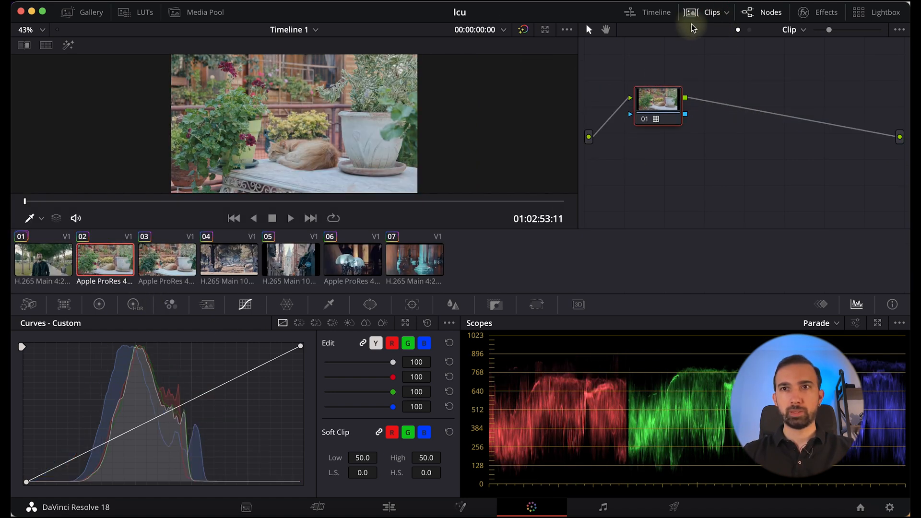
{"action": "left_click", "coordinate": [703, 12]}
{"action": "right_click", "coordinate": [674, 117]}
{"action": "left_click", "coordinate": [675, 121]}
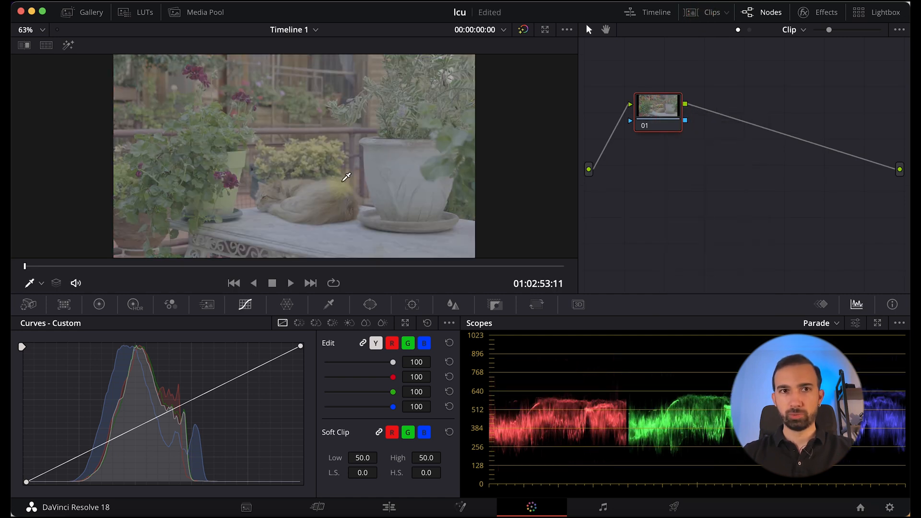
Try the XH2S_FLog2_FGamut_to_WDR LUT from the X-H2S folder on node 01 and undo it
{"action": "left_click", "coordinate": [144, 12]}
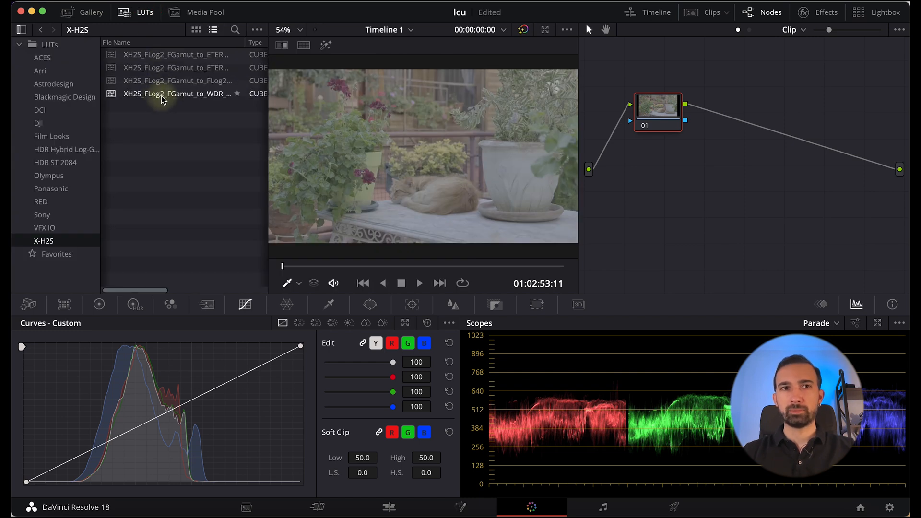
{"action": "double_click", "coordinate": [200, 95]}
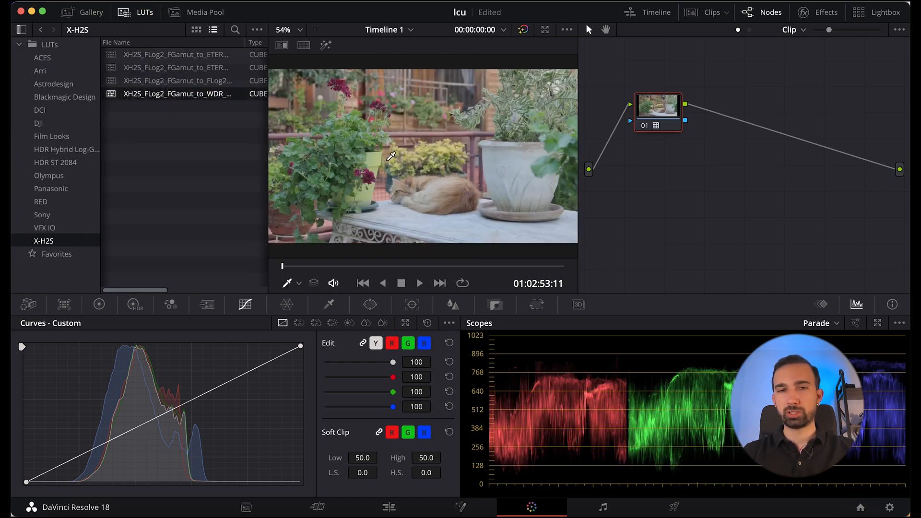
{"action": "key", "text": "super+z"}
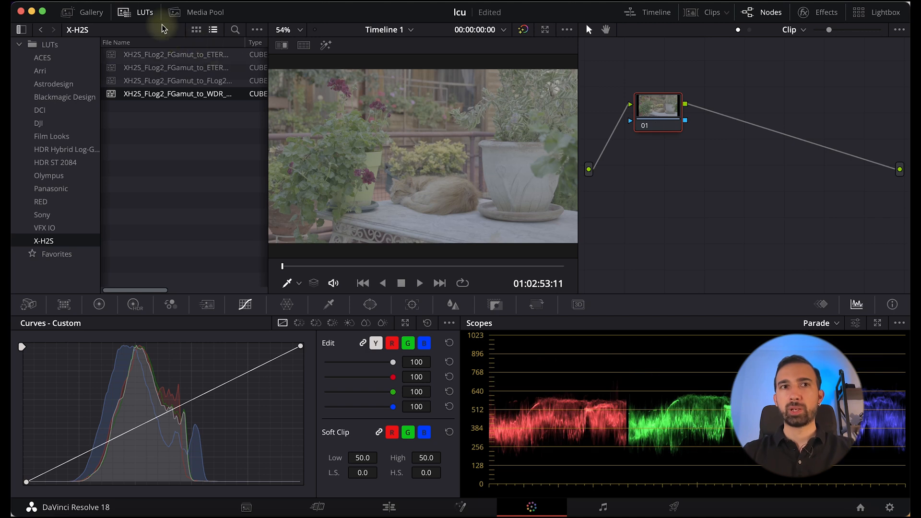
Close the LUT browser and switch to clip 03 of the timeline
{"action": "left_click", "coordinate": [146, 13]}
{"action": "right_click", "coordinate": [649, 102]}
{"action": "left_click", "coordinate": [701, 110]}
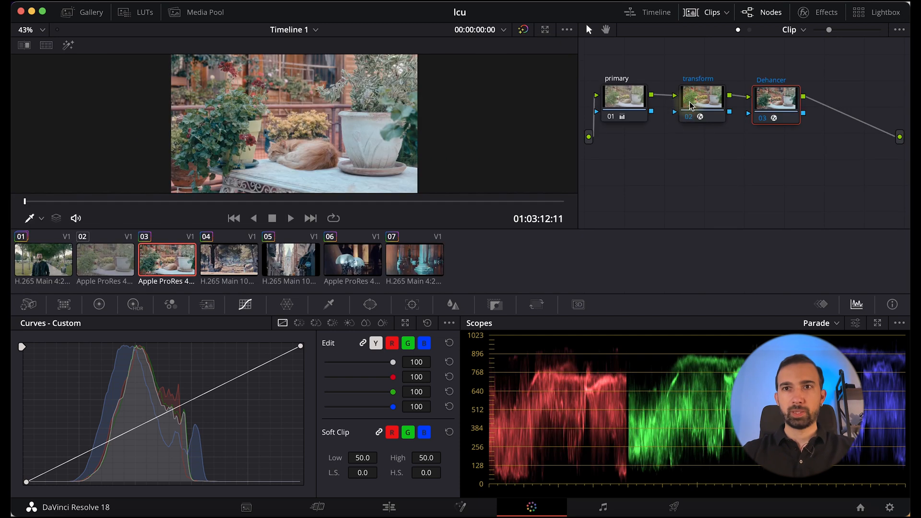
Disable and re-enable the transform node, then the primary node of clip 03 to compare their effect
{"action": "left_click", "coordinate": [691, 105]}
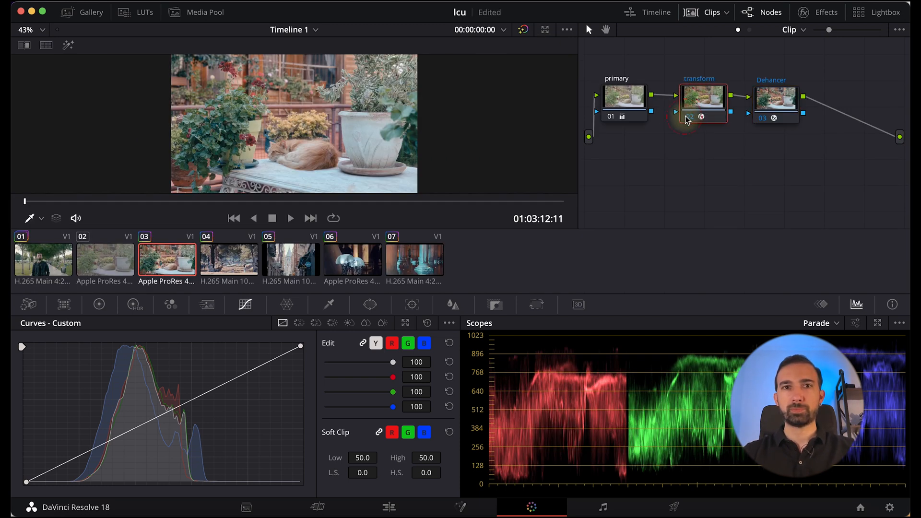
{"action": "left_click", "coordinate": [692, 118]}
{"action": "left_click", "coordinate": [691, 118]}
{"action": "left_click", "coordinate": [617, 104]}
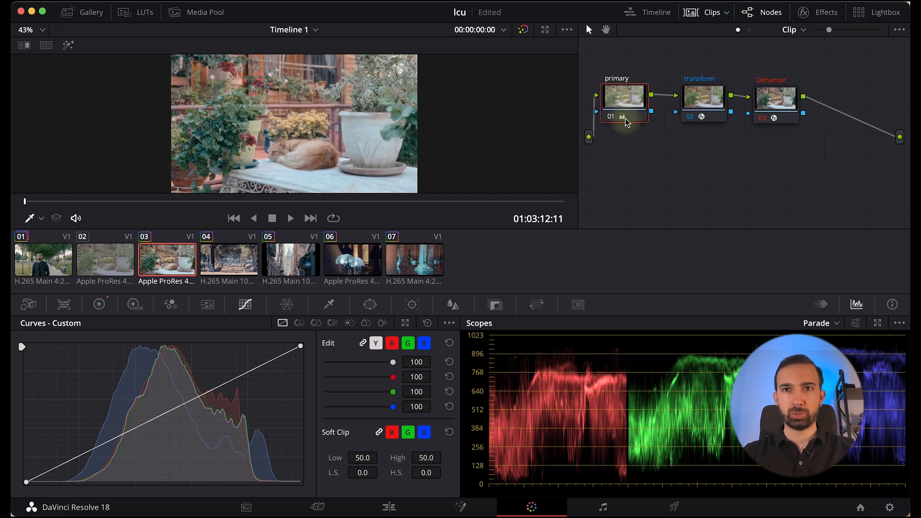
{"action": "left_click", "coordinate": [612, 122]}
{"action": "left_click", "coordinate": [612, 121]}
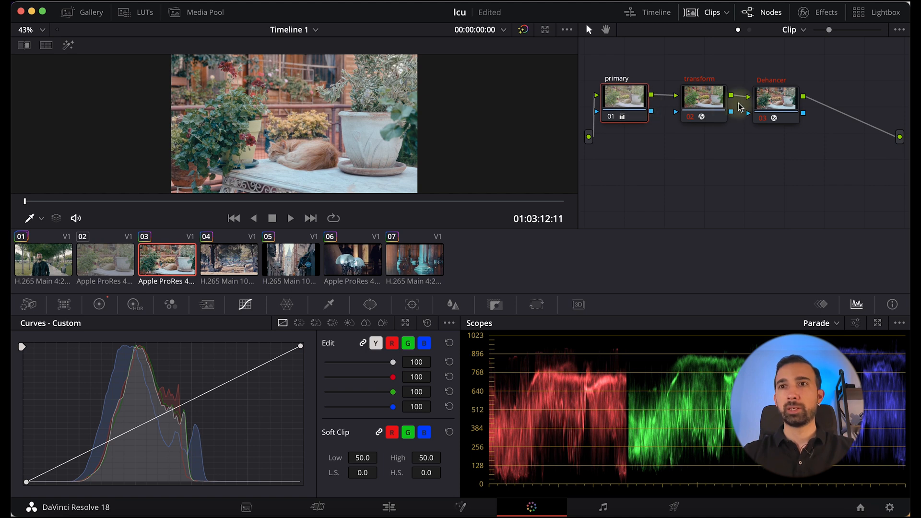
Show the Dehancer node's effect settings and reposition the node beside the transform node
{"action": "left_click", "coordinate": [766, 106]}
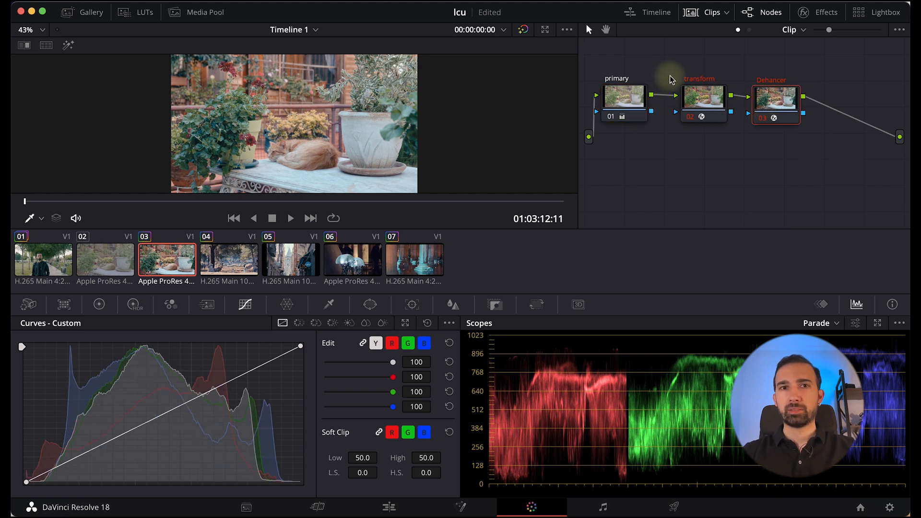
{"action": "left_click_drag", "start_coordinate": [730, 73], "coordinate": [744, 186]}
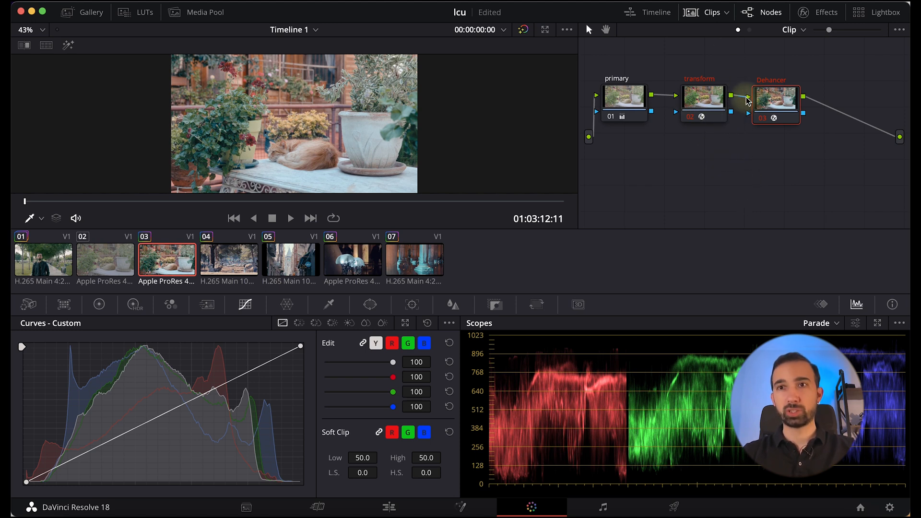
{"action": "left_click_drag", "start_coordinate": [666, 77], "coordinate": [672, 172]}
{"action": "left_click_drag", "start_coordinate": [740, 66], "coordinate": [745, 139]}
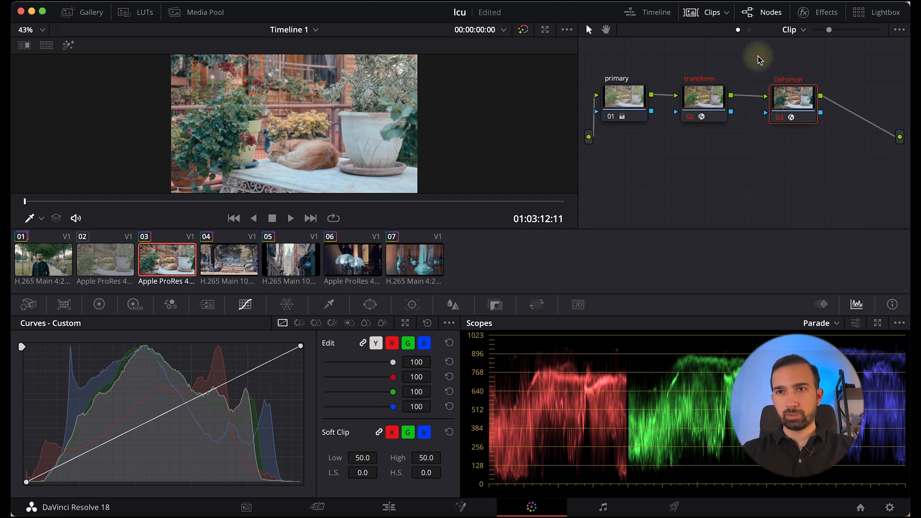
{"action": "left_click_drag", "start_coordinate": [759, 60], "coordinate": [836, 189]}
{"action": "left_click", "coordinate": [815, 12]}
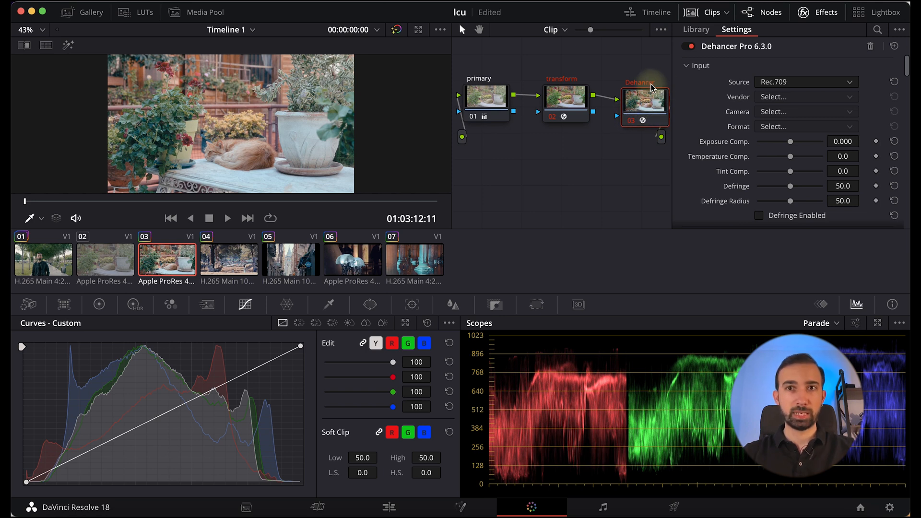
{"action": "left_click_drag", "start_coordinate": [649, 101], "coordinate": [630, 77]}
Set Dehancer's input source to Choose Camera with vendor Fujifilm, camera X-H2S and format F-Log2
{"action": "left_click", "coordinate": [766, 81]}
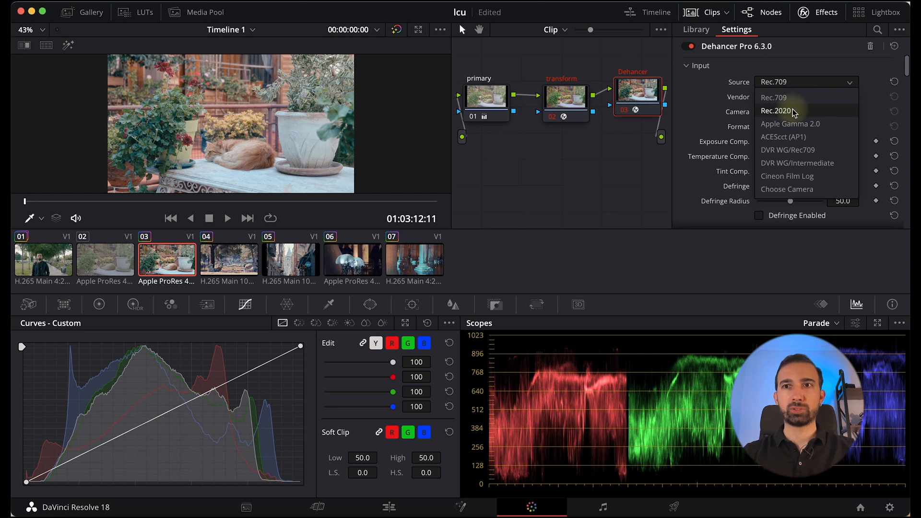
{"action": "left_click", "coordinate": [787, 189]}
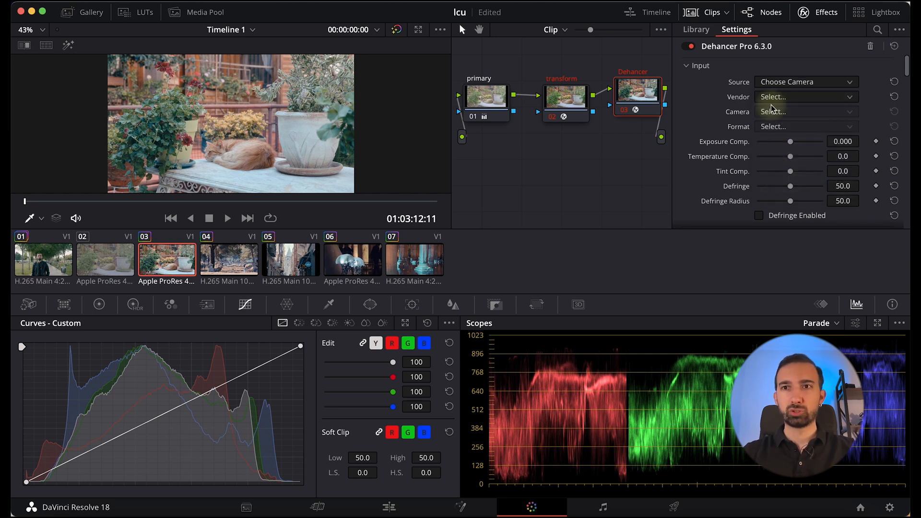
{"action": "left_click", "coordinate": [790, 96]}
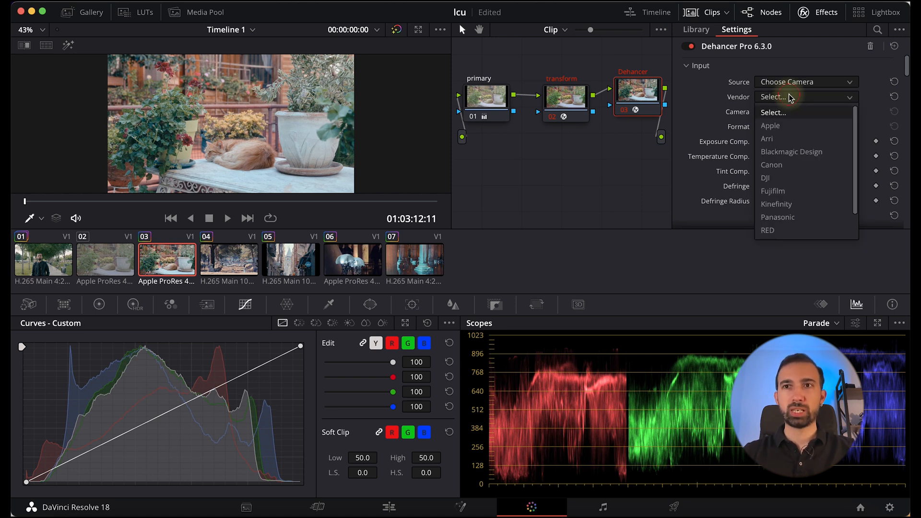
{"action": "left_click", "coordinate": [749, 138]}
{"action": "left_click", "coordinate": [792, 97]}
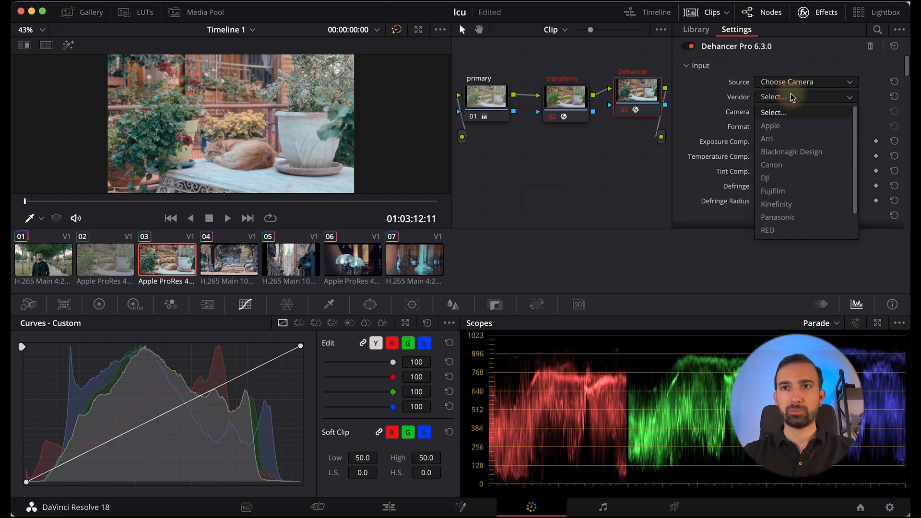
{"action": "left_click", "coordinate": [792, 185]}
{"action": "left_click", "coordinate": [778, 111]}
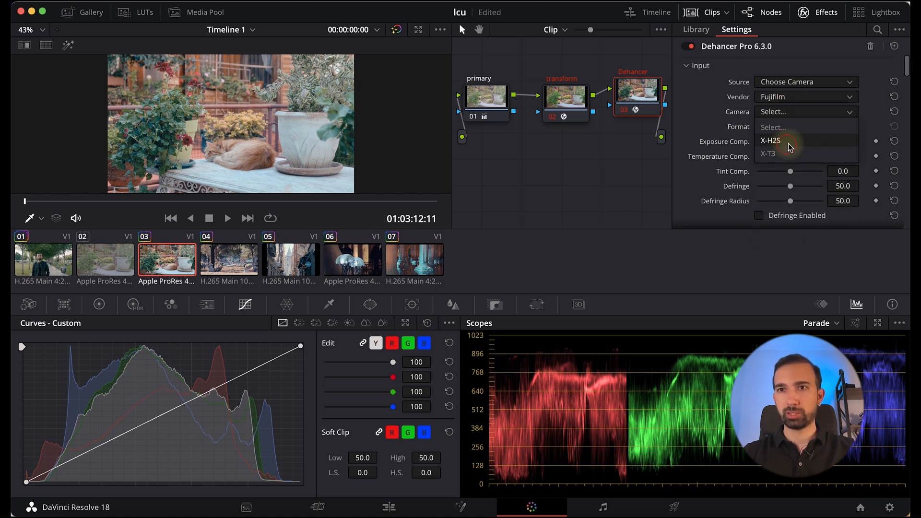
{"action": "left_click", "coordinate": [772, 141]}
{"action": "left_click", "coordinate": [787, 127]}
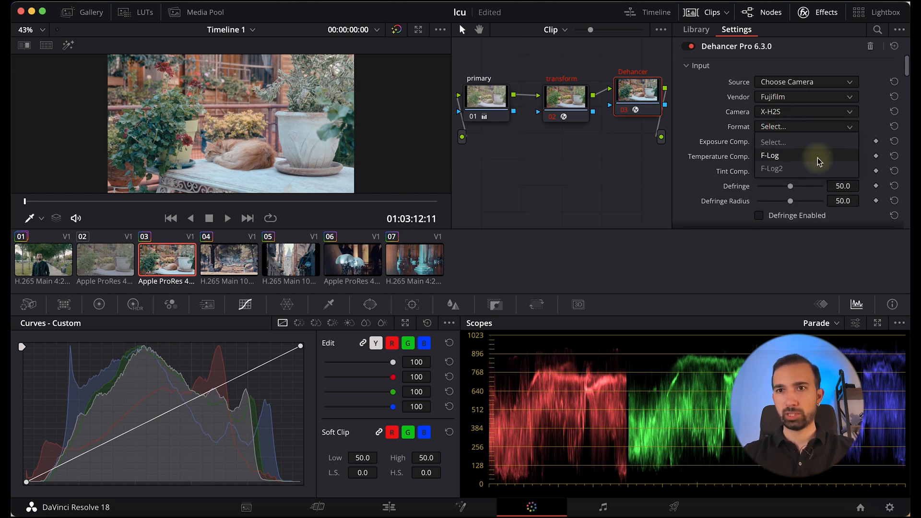
{"action": "left_click", "coordinate": [813, 169]}
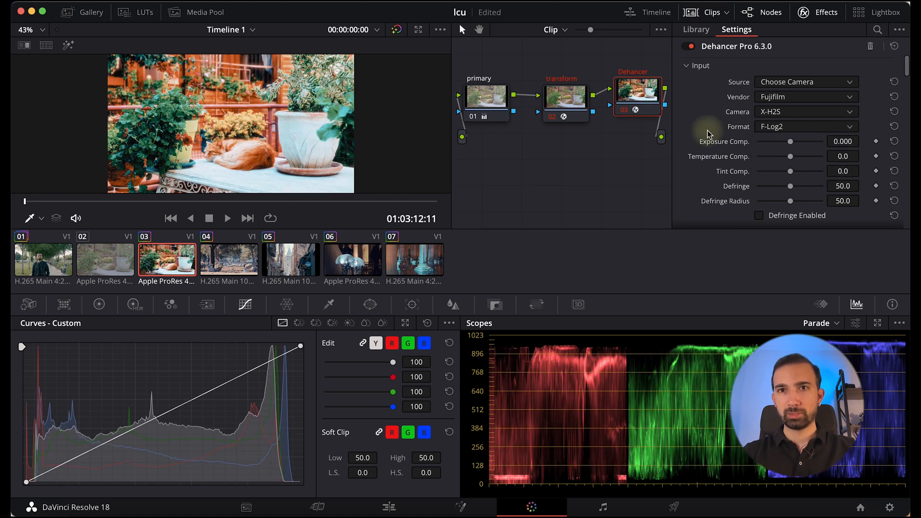
Disable and re-enable the transform node to compare the image under Dehancer's camera profile
{"action": "left_click", "coordinate": [552, 117]}
{"action": "left_click", "coordinate": [553, 117]}
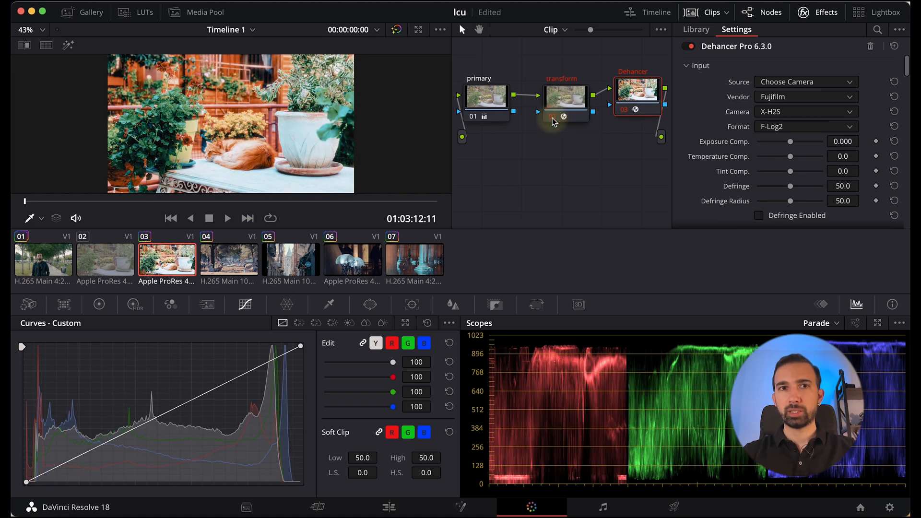
{"action": "left_click", "coordinate": [551, 117]}
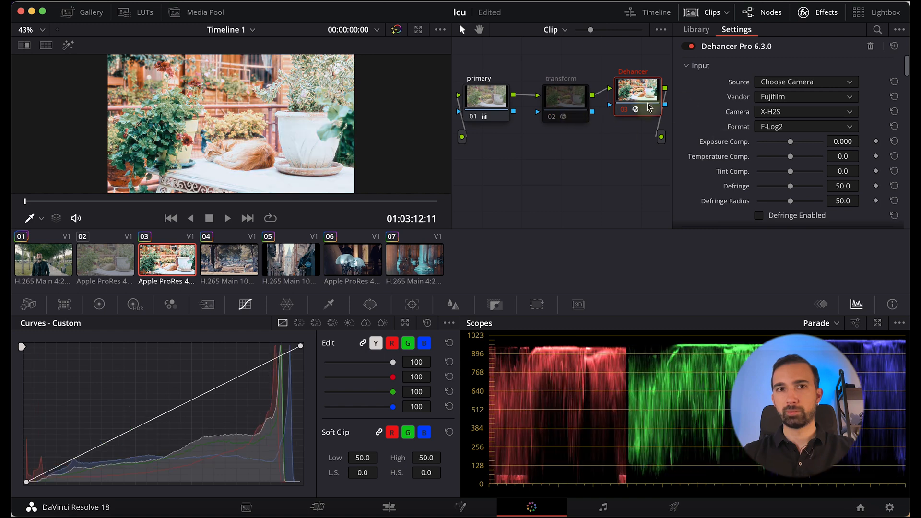
{"action": "left_click", "coordinate": [552, 116]}
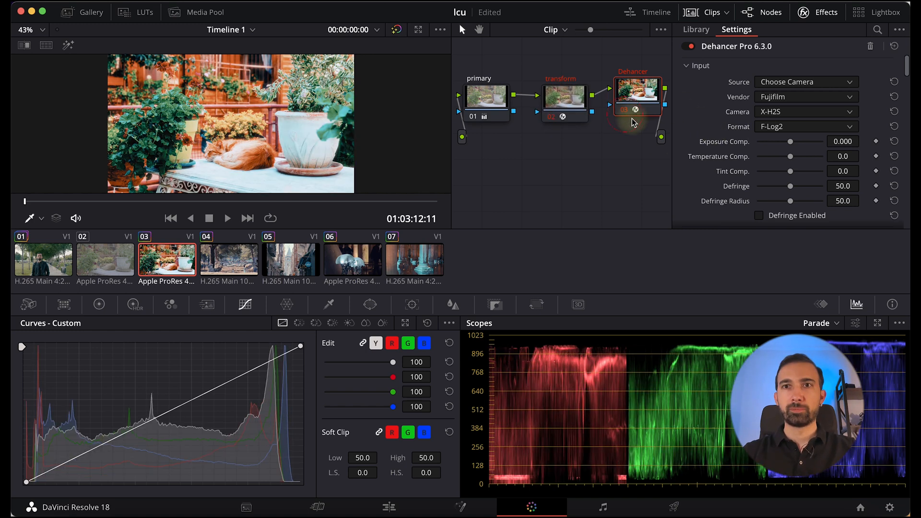
Return Dehancer's input source to Rec.709 and collapse the Input settings
{"action": "left_click", "coordinate": [776, 83]}
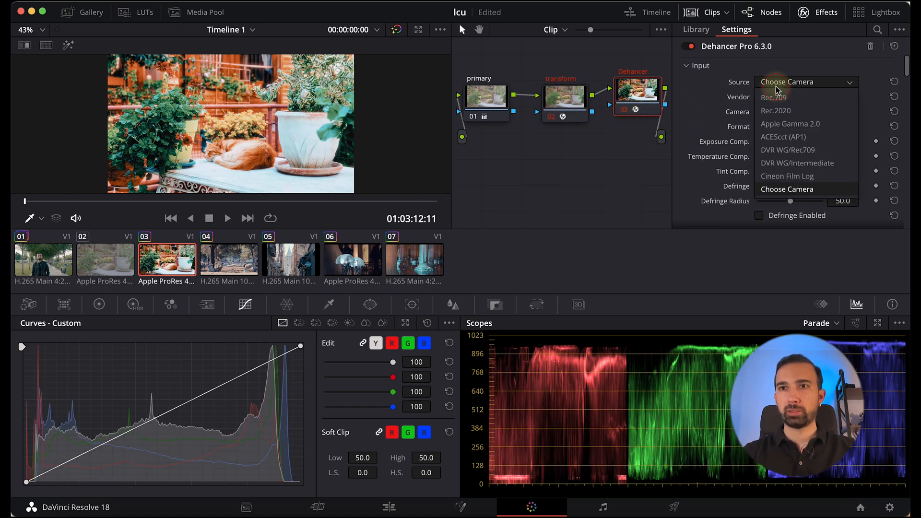
{"action": "left_click", "coordinate": [776, 96]}
{"action": "left_click", "coordinate": [700, 66]}
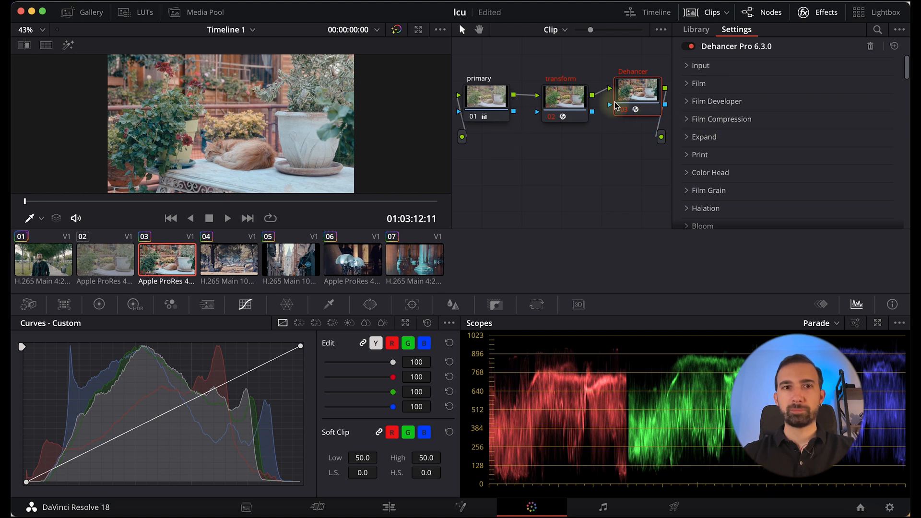
Create a new local version of clip 03's grade, accepting the suggested name
{"action": "right_click", "coordinate": [176, 265]}
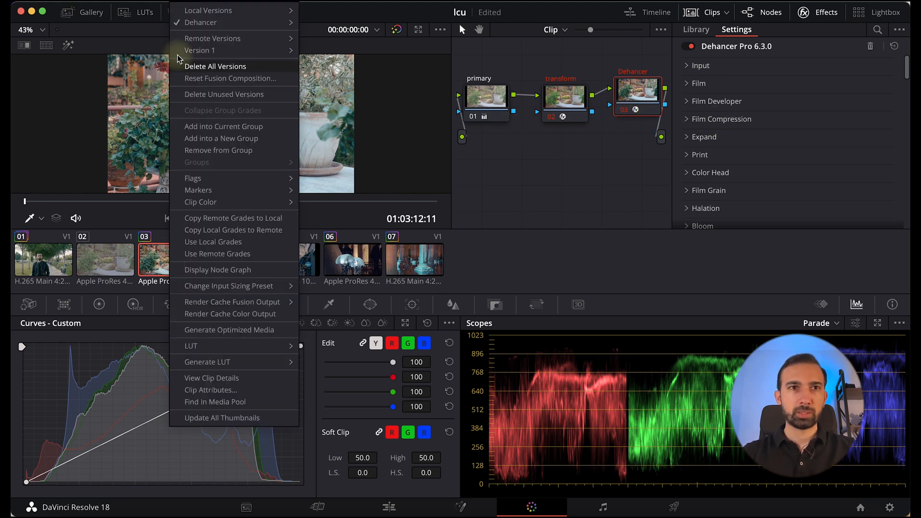
{"action": "mouse_move", "coordinate": [225, 11]}
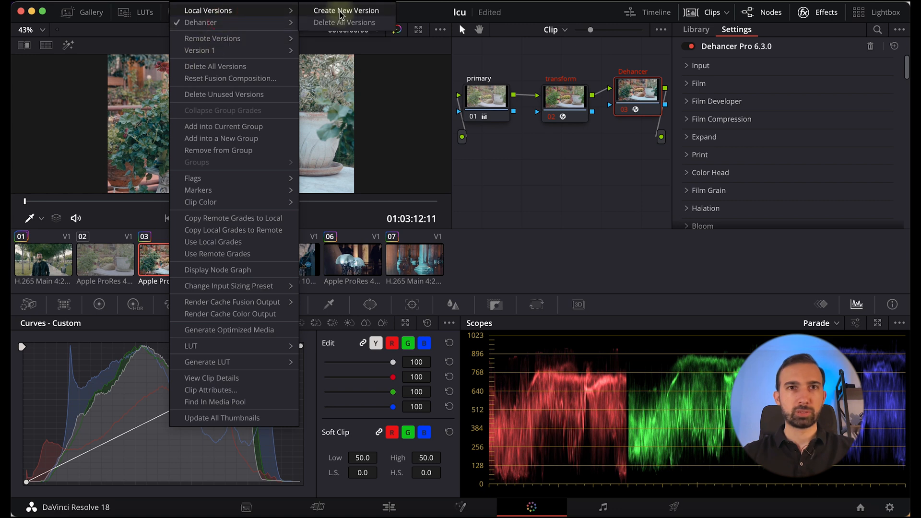
{"action": "left_click", "coordinate": [340, 12]}
{"action": "key", "text": "Return"}
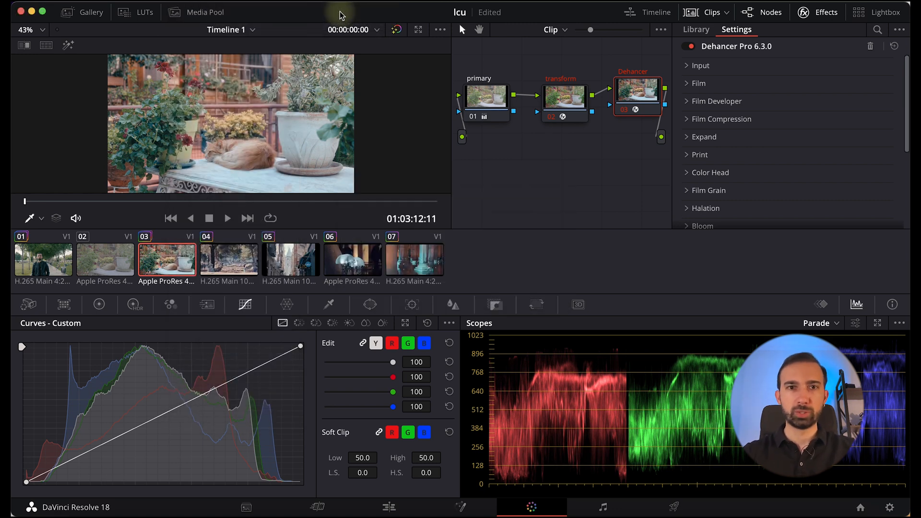
Reset the grade of the Dehancer node and apply a fresh Dehancer Pro 6.3.0 effect to it
{"action": "right_click", "coordinate": [639, 99]}
{"action": "left_click", "coordinate": [654, 104]}
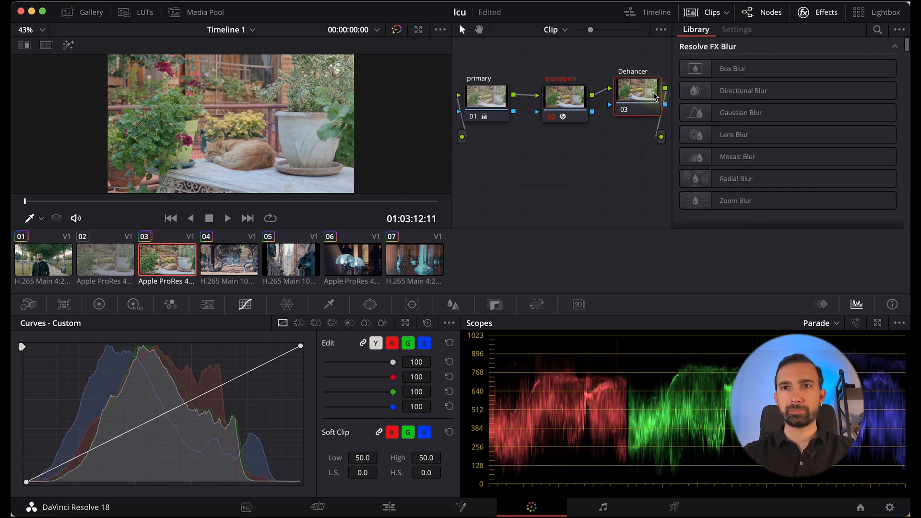
{"action": "left_click_drag", "start_coordinate": [907, 52], "coordinate": [907, 221]}
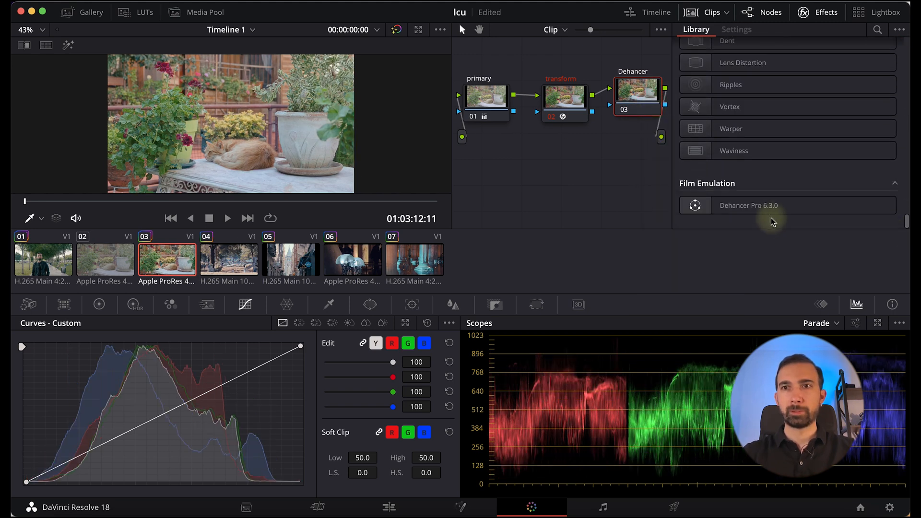
{"action": "left_click_drag", "start_coordinate": [696, 206], "coordinate": [630, 90]}
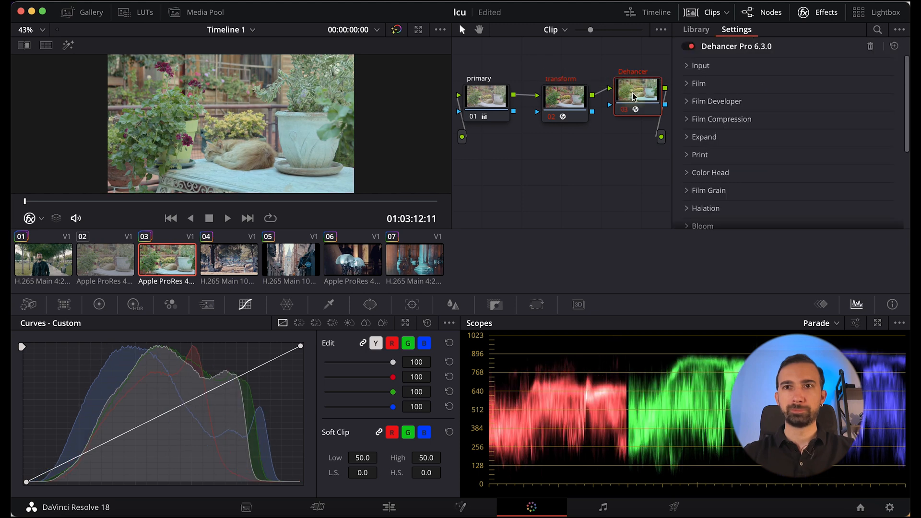
Disable Dehancer's Film Grain, checking the grain on an enlarged image, and collapse its settings
{"action": "left_click", "coordinate": [702, 66]}
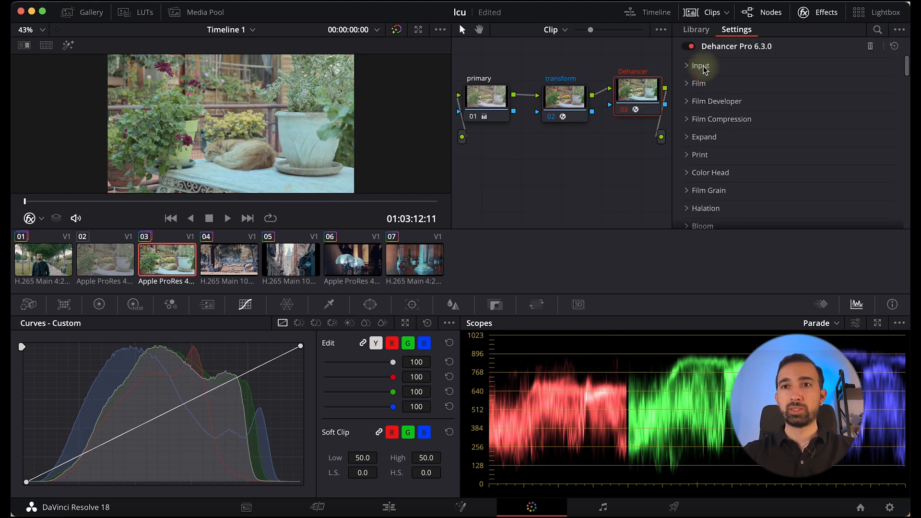
{"action": "left_click", "coordinate": [700, 191]}
{"action": "scroll", "coordinate": [710, 184], "scroll_direction": "down", "scroll_amount": 3}
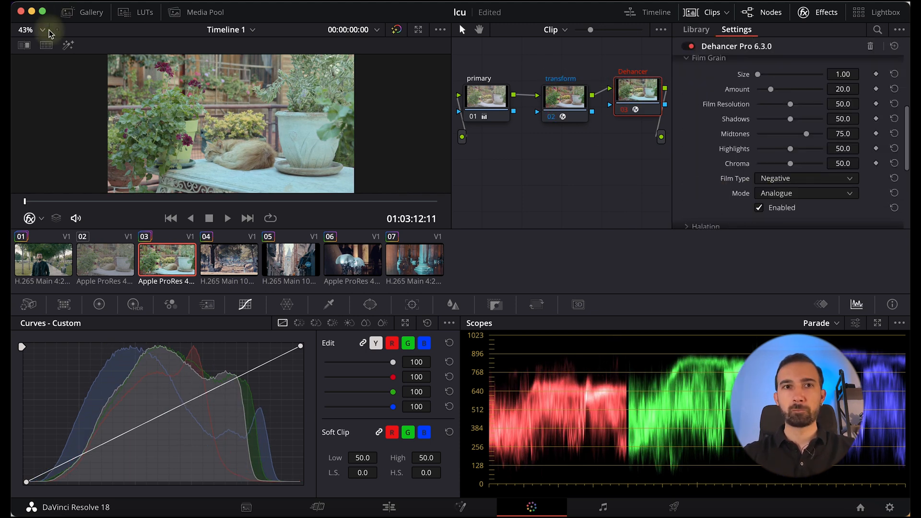
{"action": "scroll", "coordinate": [346, 97], "scroll_direction": "up", "scroll_amount": 10}
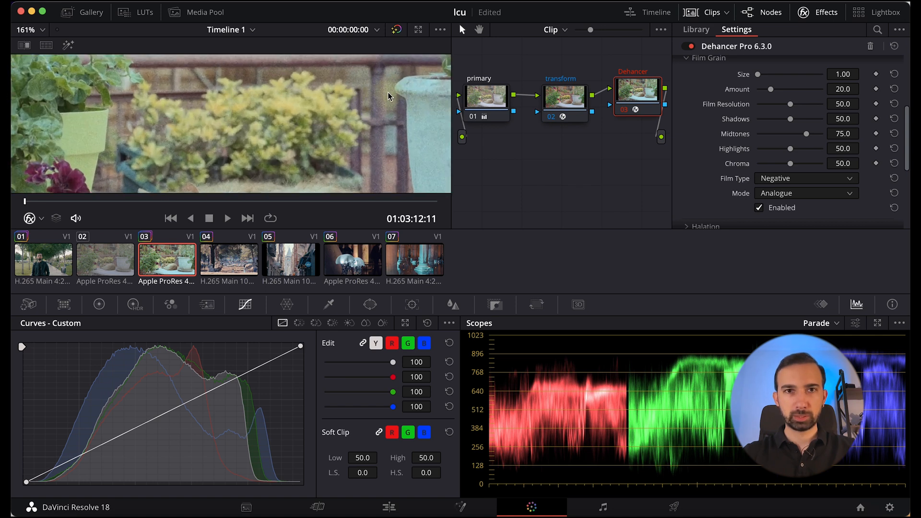
{"action": "left_click", "coordinate": [762, 214]}
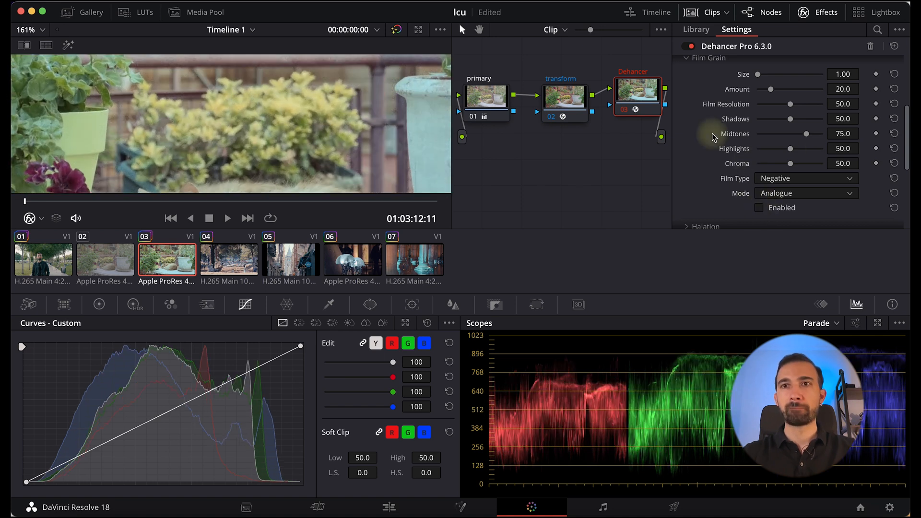
{"action": "scroll", "coordinate": [710, 187], "scroll_direction": "up", "scroll_amount": 3}
{"action": "left_click", "coordinate": [692, 192]}
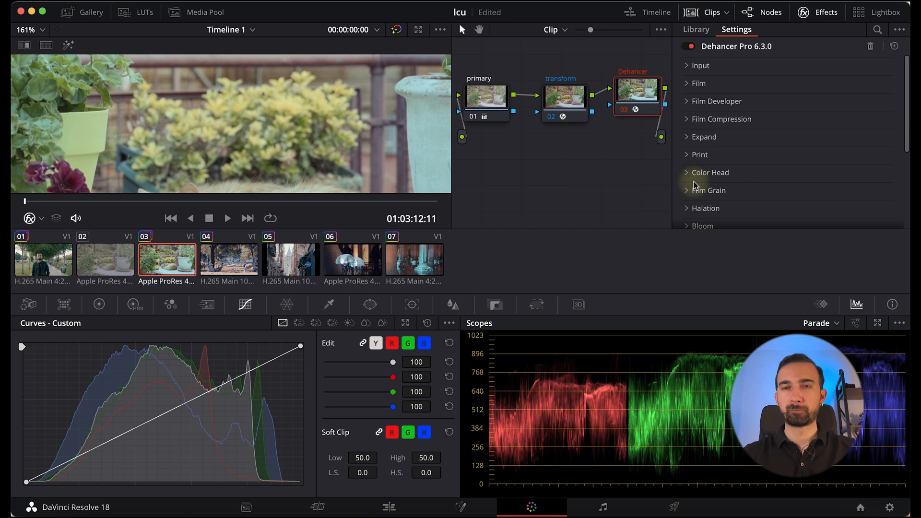
Expand Dehancer's Film settings and hide the clip strip and node graph, fitting the whole image in the enlarged viewer
{"action": "left_click", "coordinate": [690, 85]}
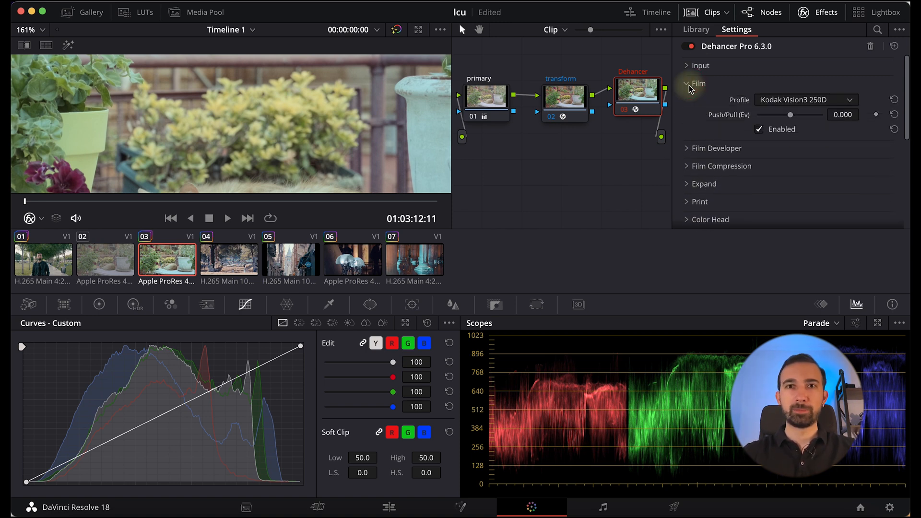
{"action": "left_click", "coordinate": [704, 17]}
{"action": "left_click", "coordinate": [764, 13]}
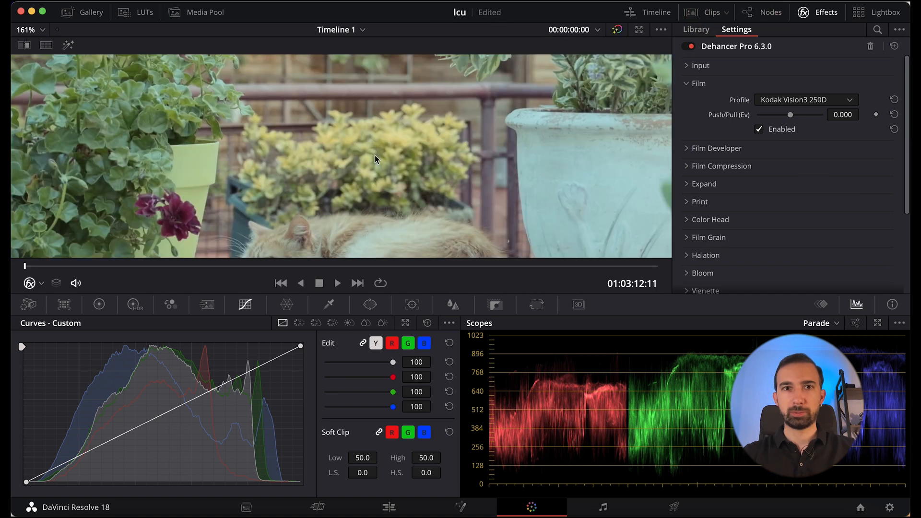
{"action": "scroll", "coordinate": [402, 183], "scroll_direction": "down", "scroll_amount": 5}
{"action": "scroll", "coordinate": [403, 115], "scroll_direction": "up", "scroll_amount": 2}
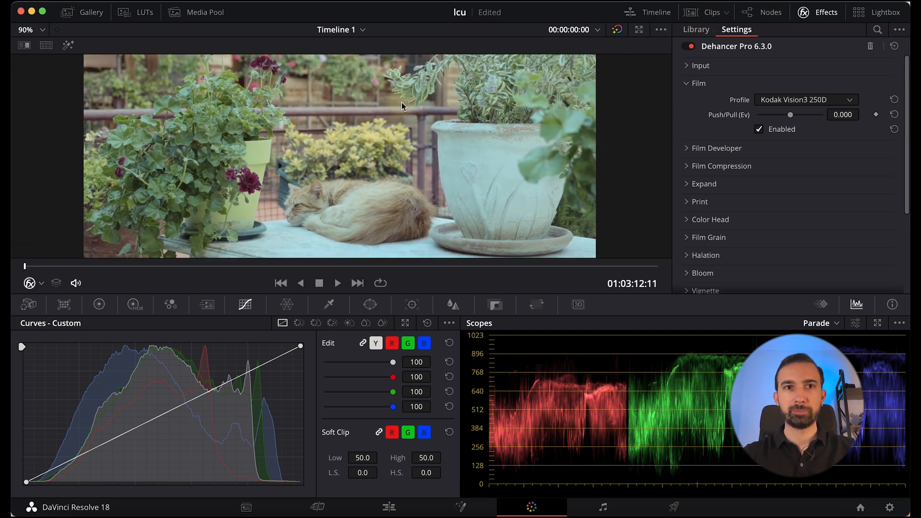
Try the Fujichrome CDU-II (cross) film profile and compare the image with the Film emulation off and on
{"action": "left_click", "coordinate": [813, 99]}
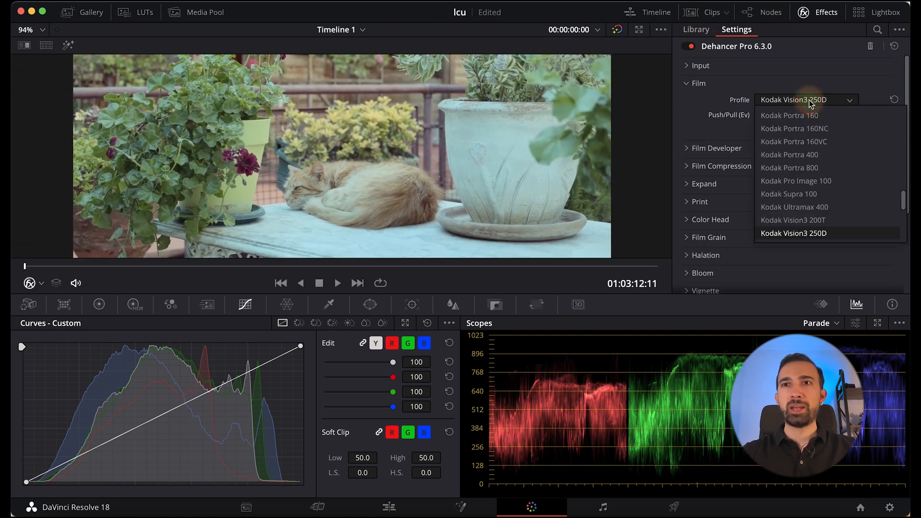
{"action": "left_click_drag", "start_coordinate": [904, 201], "coordinate": [900, 139]}
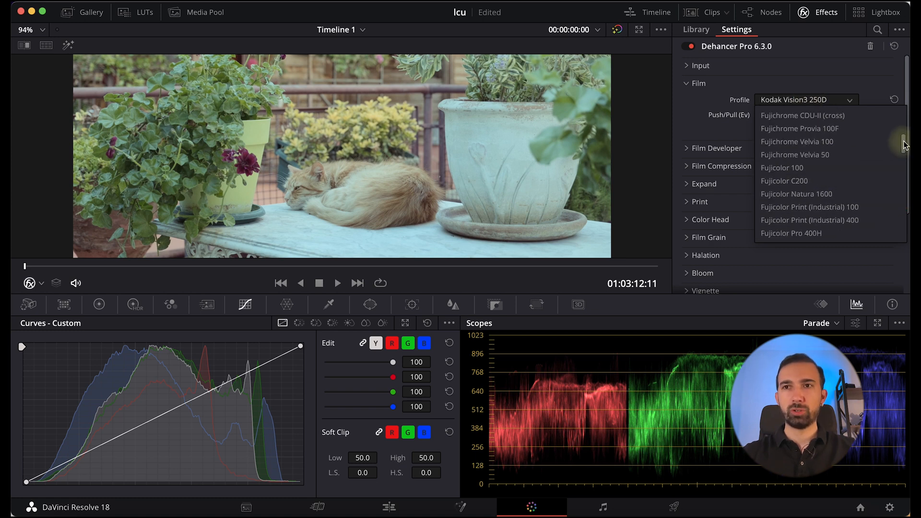
{"action": "left_click", "coordinate": [800, 115]}
{"action": "left_click", "coordinate": [810, 100]}
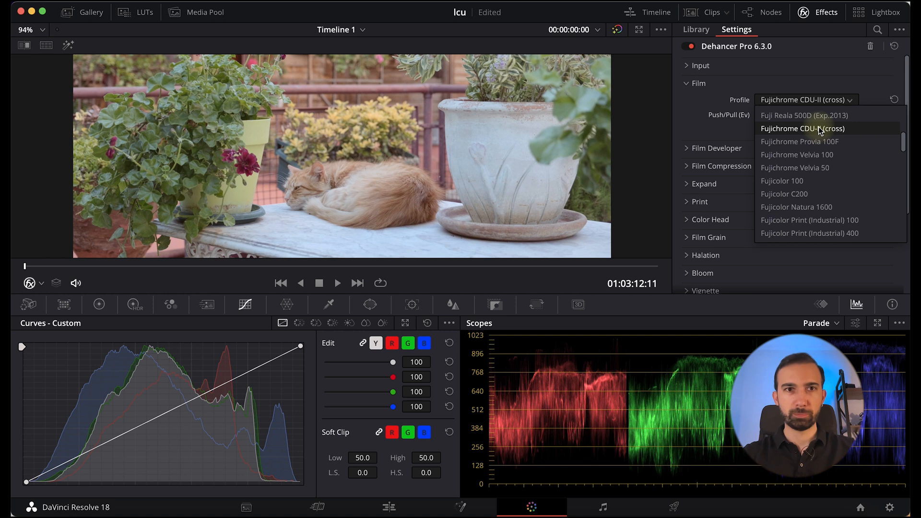
{"action": "left_click", "coordinate": [708, 122]}
{"action": "left_click", "coordinate": [759, 128]}
{"action": "left_click", "coordinate": [759, 128]}
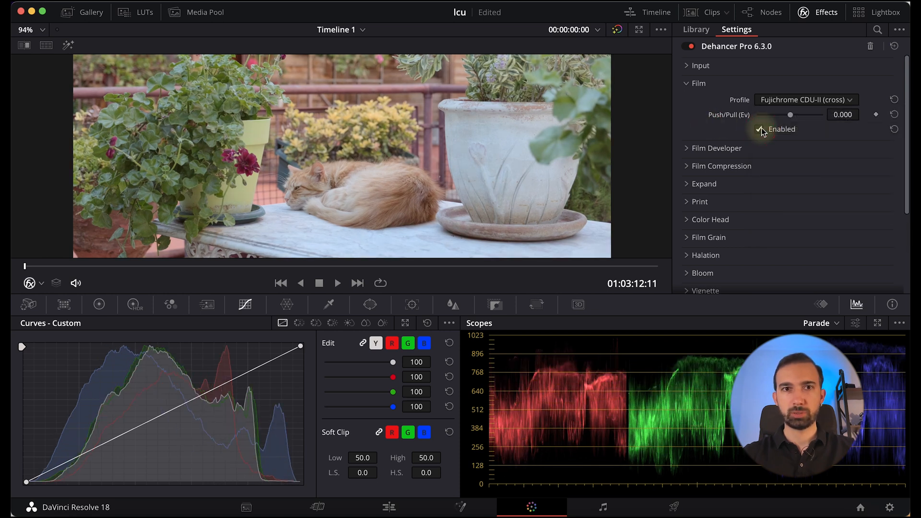
Try the Fujichrome Velvia 50 film profile on the cat clip
{"action": "left_click", "coordinate": [805, 100]}
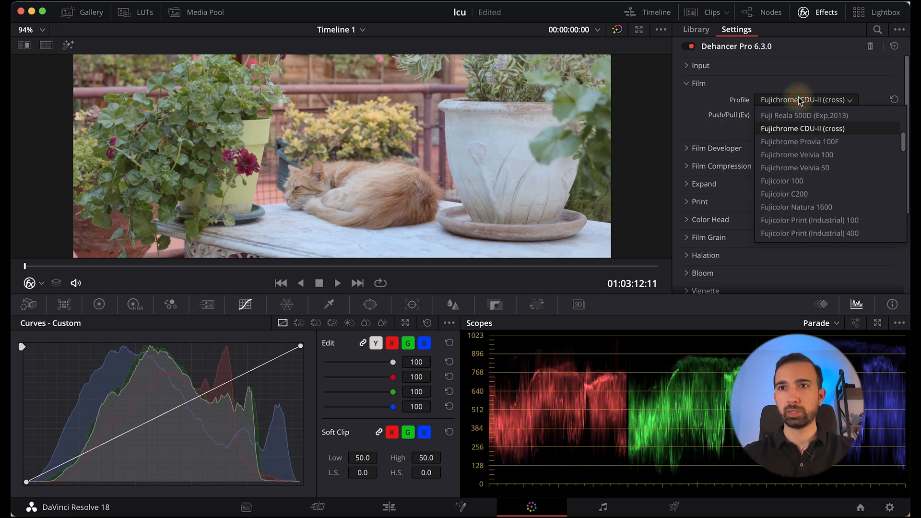
{"action": "left_click", "coordinate": [813, 161]}
{"action": "left_click", "coordinate": [801, 100]}
{"action": "left_click", "coordinate": [812, 168]}
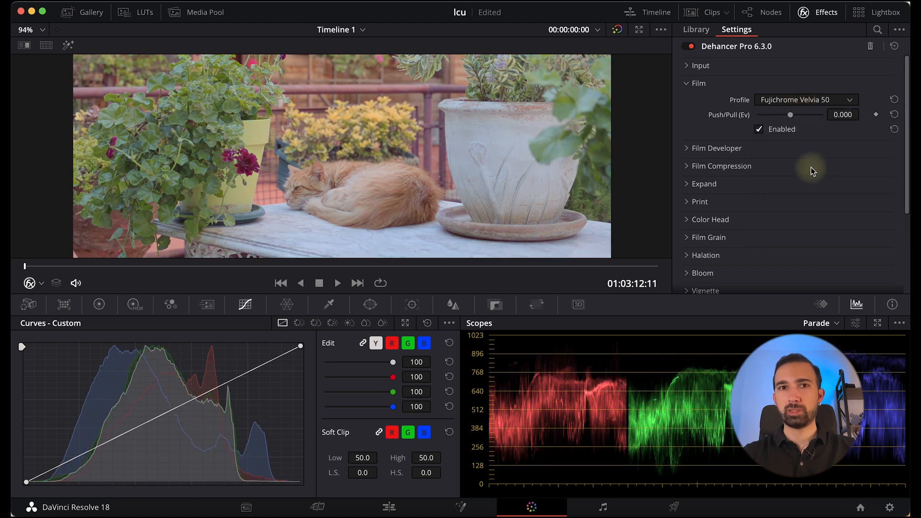
Try the Kodak Vision3 50D film profile, followed by Kodak Pro Image 100
{"action": "left_click", "coordinate": [786, 100]}
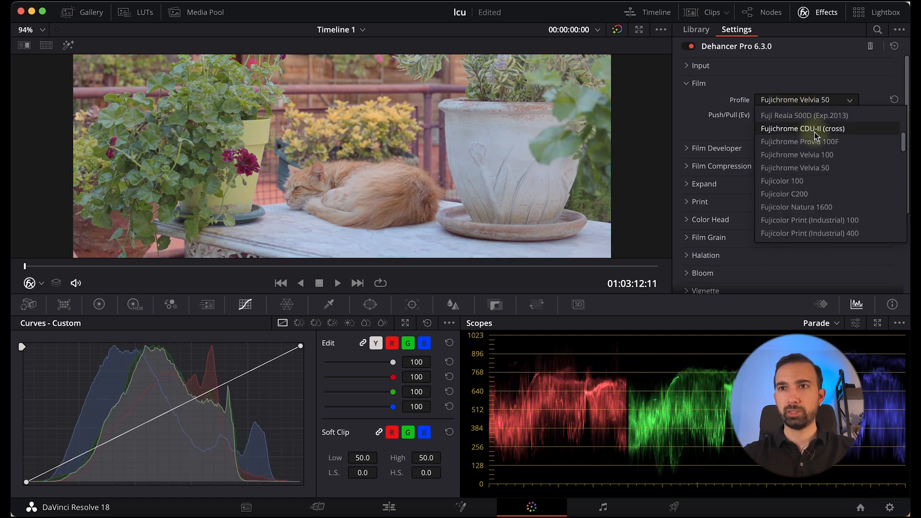
{"action": "left_click_drag", "start_coordinate": [902, 140], "coordinate": [900, 207]}
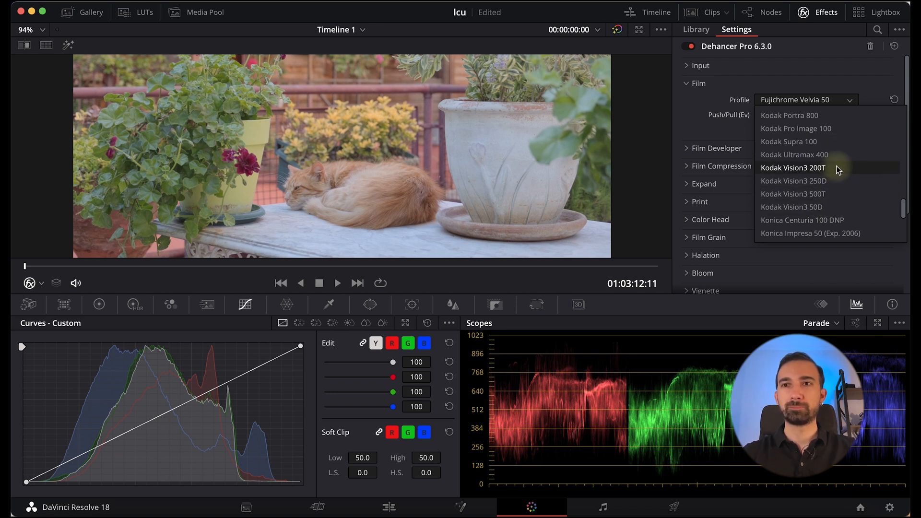
{"action": "left_click", "coordinate": [835, 206]}
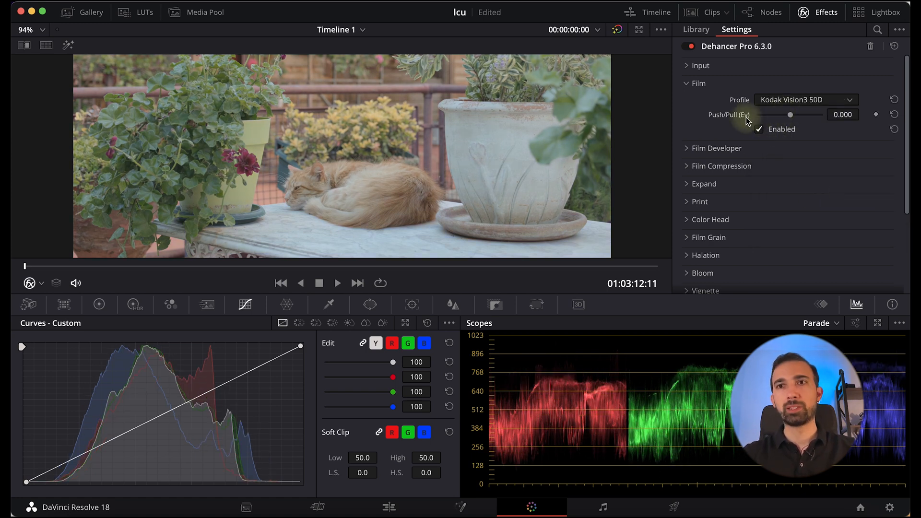
{"action": "left_click", "coordinate": [780, 100]}
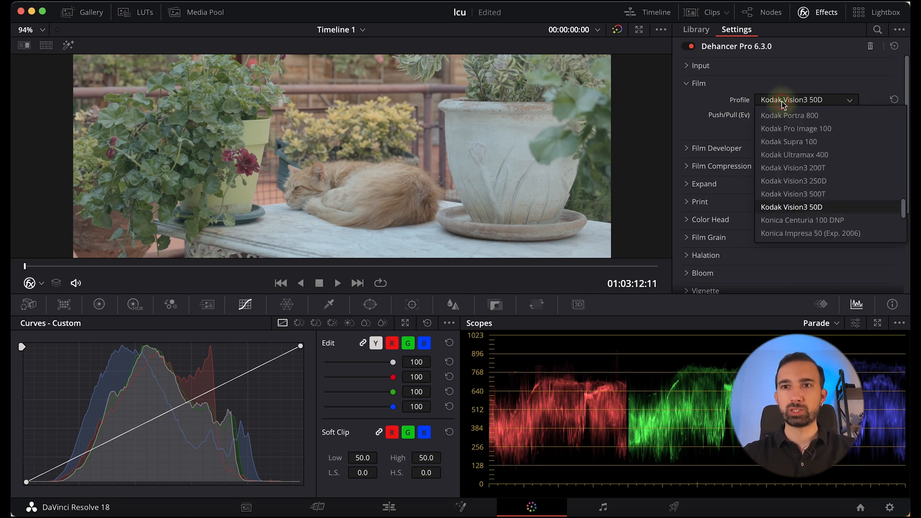
{"action": "scroll", "coordinate": [815, 153], "scroll_direction": "up", "scroll_amount": 2}
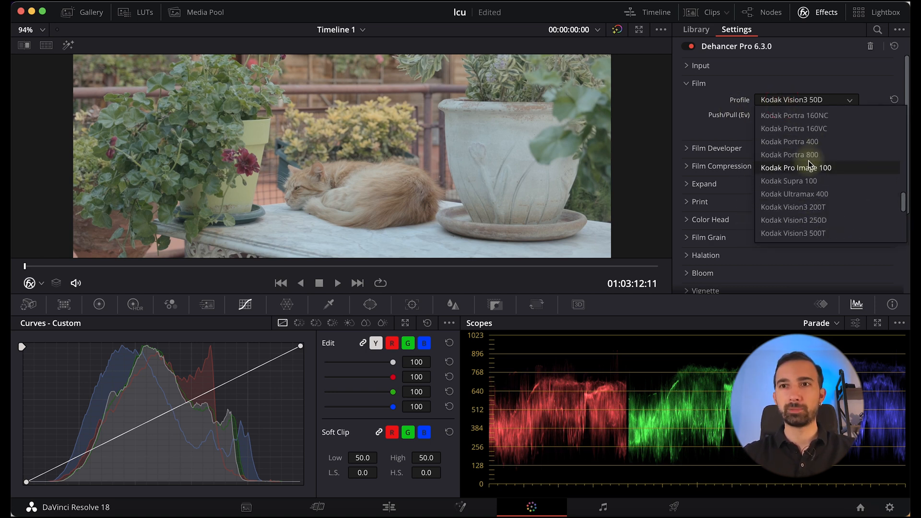
{"action": "left_click", "coordinate": [811, 161]}
Set the film profile to Fujichrome CDU-II (cross) with Push/Pull at 0.826 Ev, and collapse the Film settings
{"action": "left_click", "coordinate": [806, 100]}
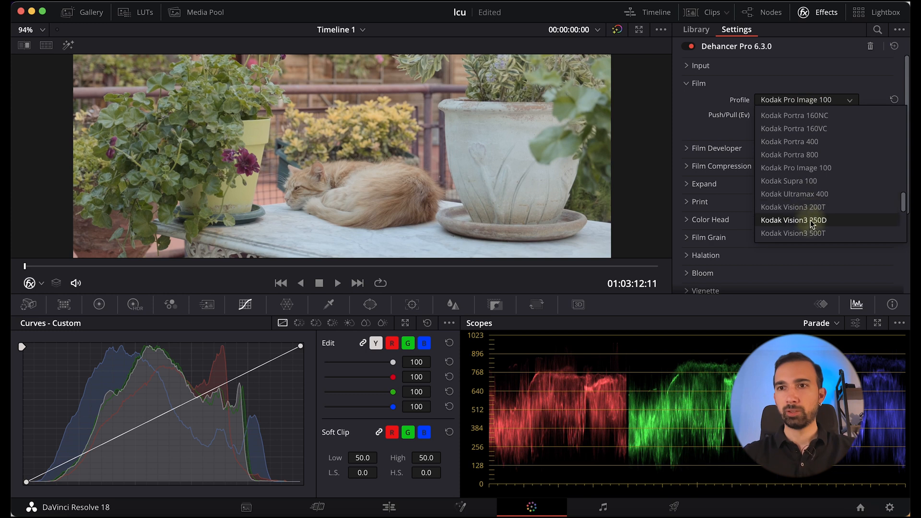
{"action": "scroll", "coordinate": [812, 206], "scroll_direction": "up", "scroll_amount": 10}
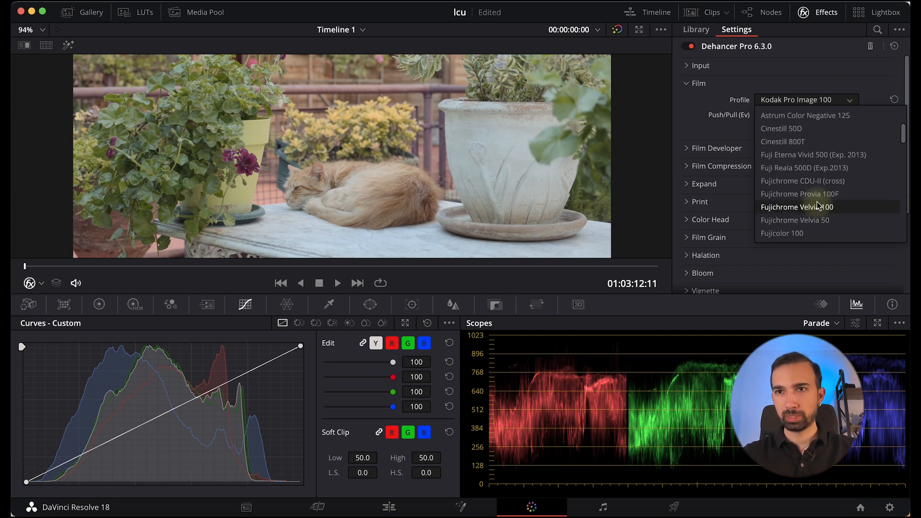
{"action": "scroll", "coordinate": [817, 207], "scroll_direction": "up", "scroll_amount": 3}
{"action": "left_click", "coordinate": [816, 181]}
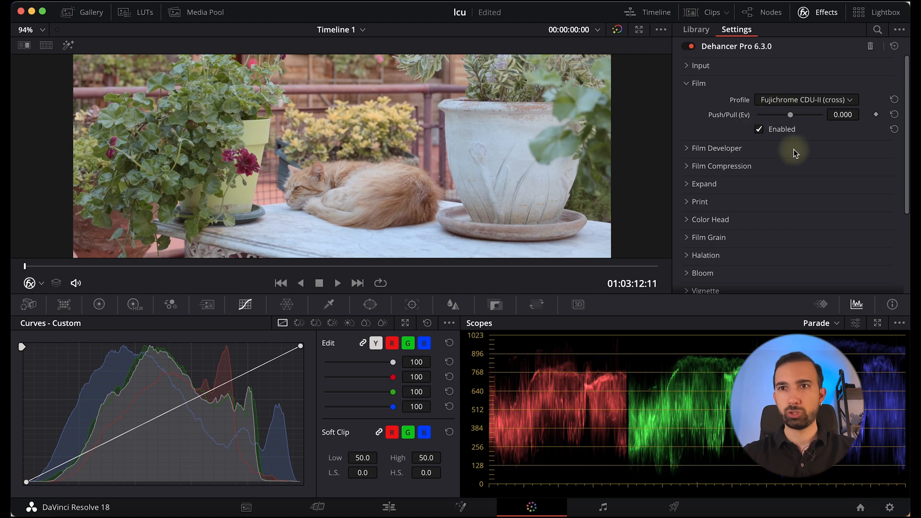
{"action": "mouse_move", "coordinate": [790, 116]}
{"action": "left_mouse_down"}
{"action": "mouse_move", "coordinate": [762, 120]}
{"action": "mouse_move", "coordinate": [813, 118]}
{"action": "mouse_move", "coordinate": [757, 124]}
{"action": "mouse_move", "coordinate": [803, 120]}
{"action": "left_mouse_up"}
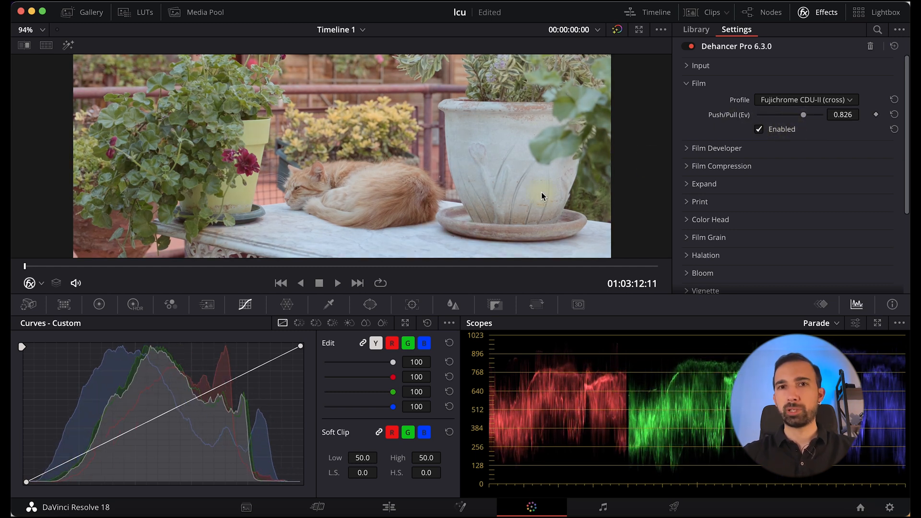
{"action": "left_click", "coordinate": [687, 85]}
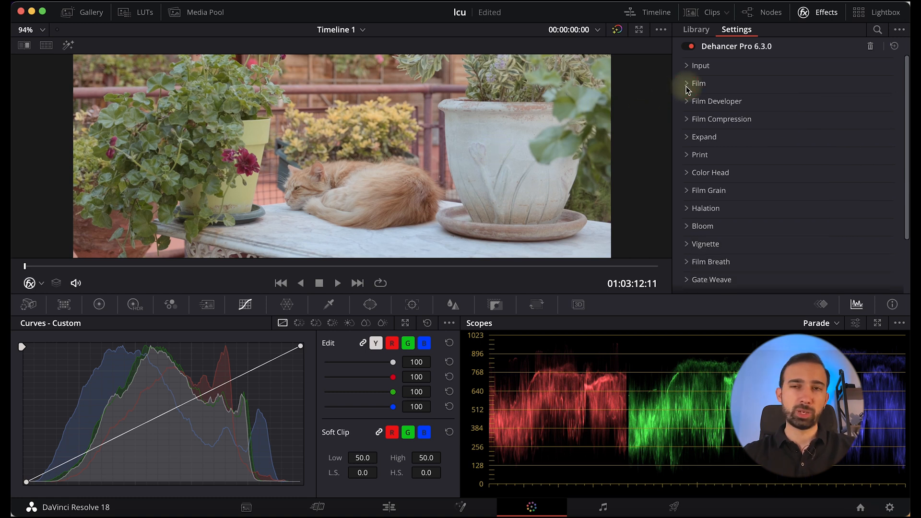
Set Film Developer's Contrast Boost to 30.3, Color Separation to 100 and Color Boost to -6.4, and collapse its settings
{"action": "left_click", "coordinate": [709, 101]}
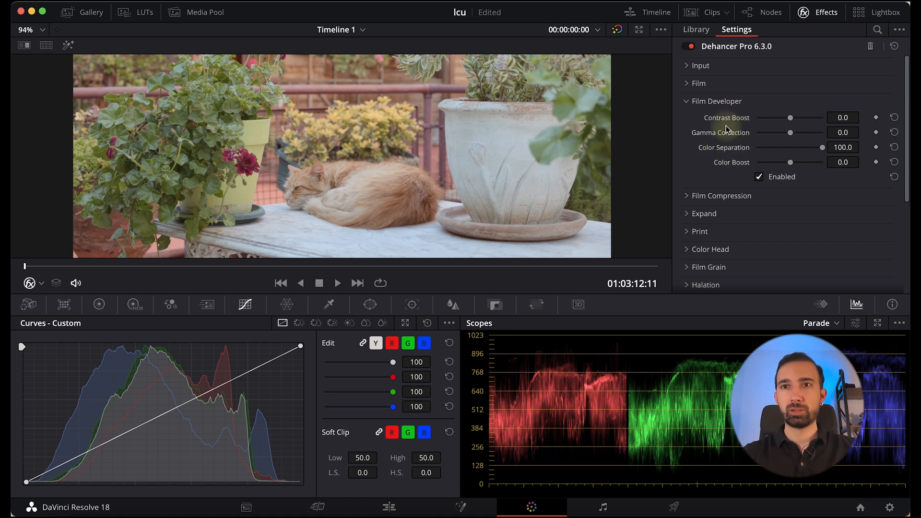
{"action": "left_click_drag", "start_coordinate": [790, 120], "coordinate": [799, 119]}
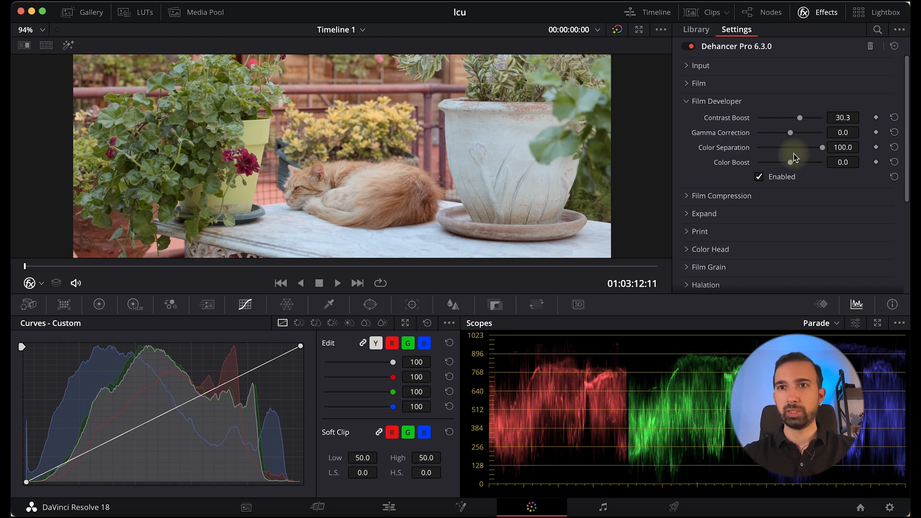
{"action": "mouse_move", "coordinate": [819, 151]}
{"action": "left_mouse_down"}
{"action": "mouse_move", "coordinate": [706, 151]}
{"action": "mouse_move", "coordinate": [827, 157]}
{"action": "left_mouse_up"}
{"action": "scroll", "coordinate": [339, 206], "scroll_direction": "up", "scroll_amount": 5}
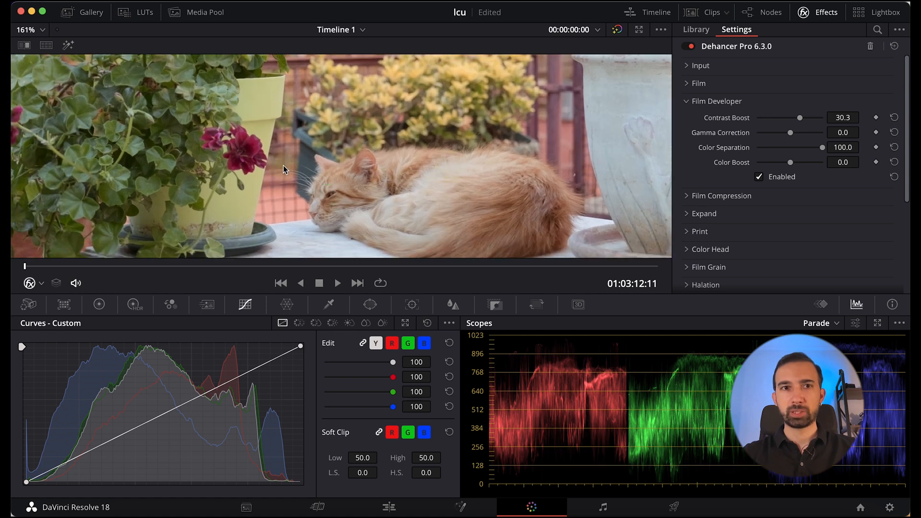
{"action": "left_click_drag", "start_coordinate": [823, 148], "coordinate": [896, 152]}
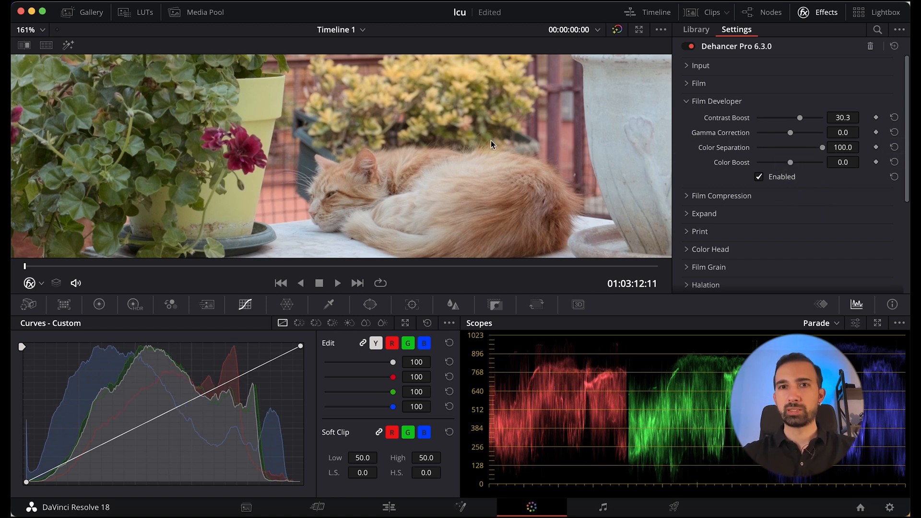
{"action": "scroll", "coordinate": [479, 151], "scroll_direction": "down", "scroll_amount": 5}
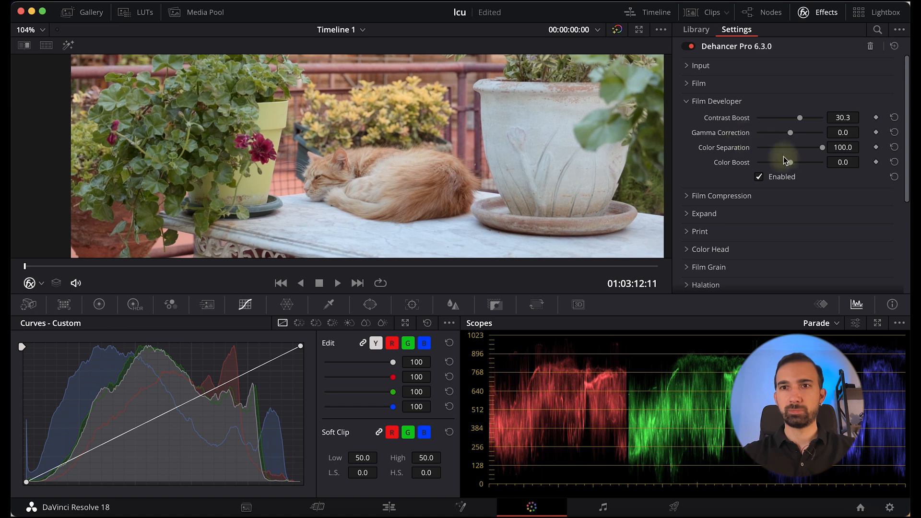
{"action": "mouse_move", "coordinate": [789, 164]}
{"action": "left_mouse_down"}
{"action": "mouse_move", "coordinate": [809, 163]}
{"action": "mouse_move", "coordinate": [788, 171]}
{"action": "left_mouse_up"}
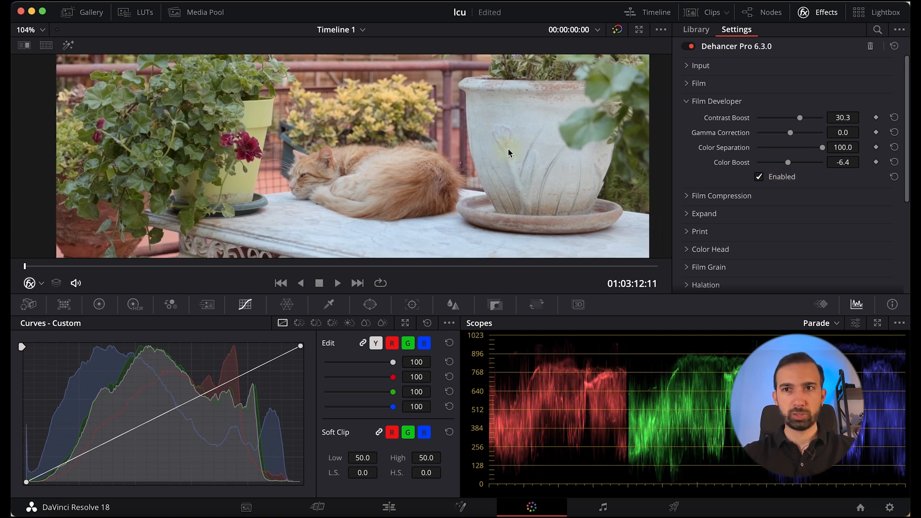
{"action": "left_click", "coordinate": [687, 103]}
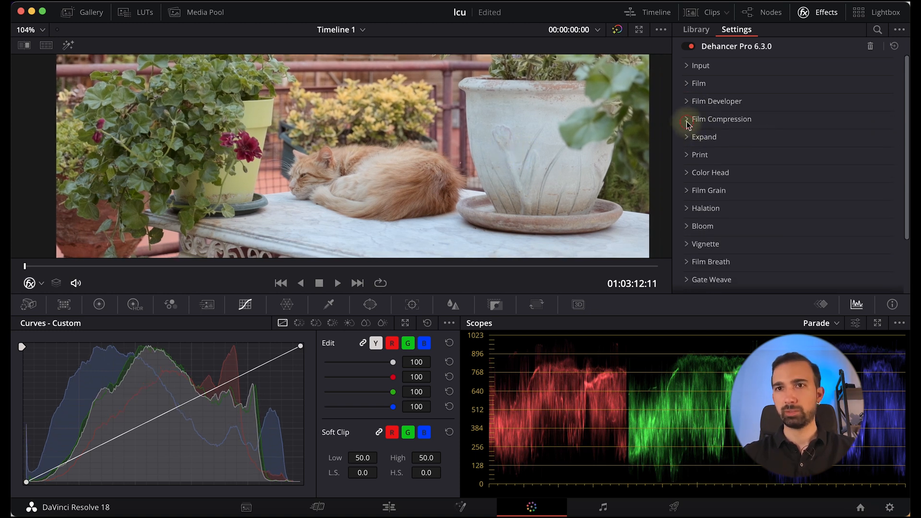
Enable Dehancer's Film Compression and compare the highlights with the compression off and on
{"action": "left_click", "coordinate": [688, 121]}
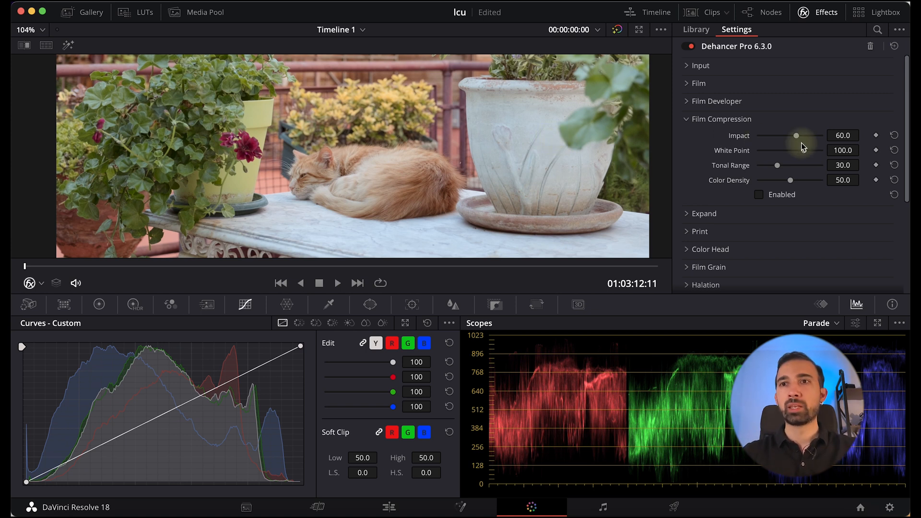
{"action": "left_click", "coordinate": [779, 197]}
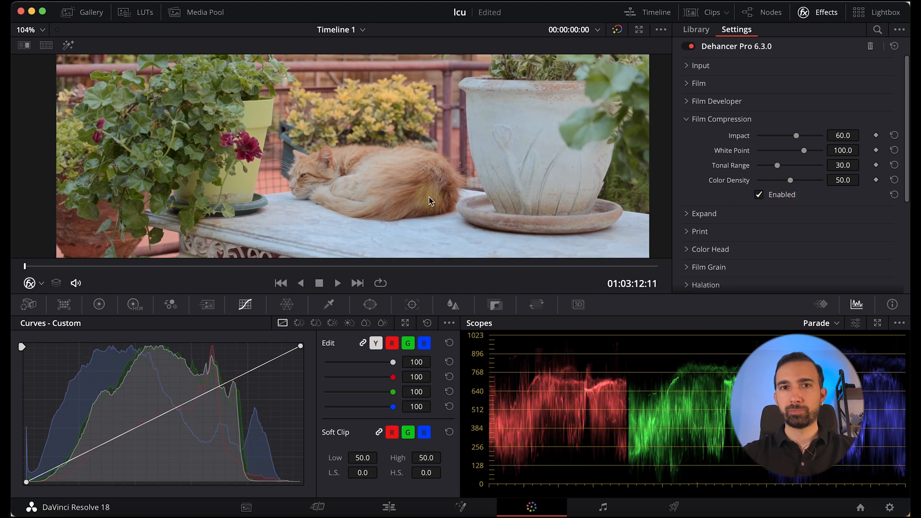
{"action": "left_click", "coordinate": [778, 195]}
{"action": "left_click", "coordinate": [763, 195]}
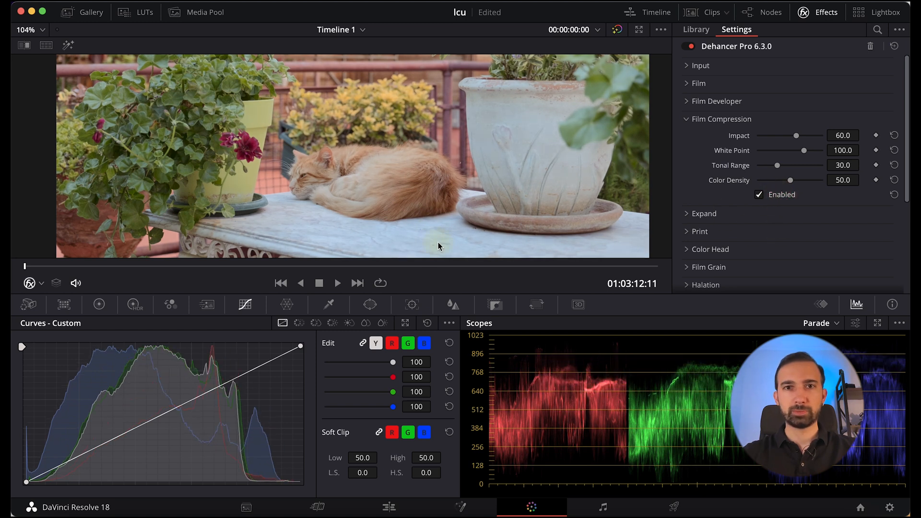
{"action": "left_click", "coordinate": [778, 197]}
{"action": "left_click", "coordinate": [779, 195]}
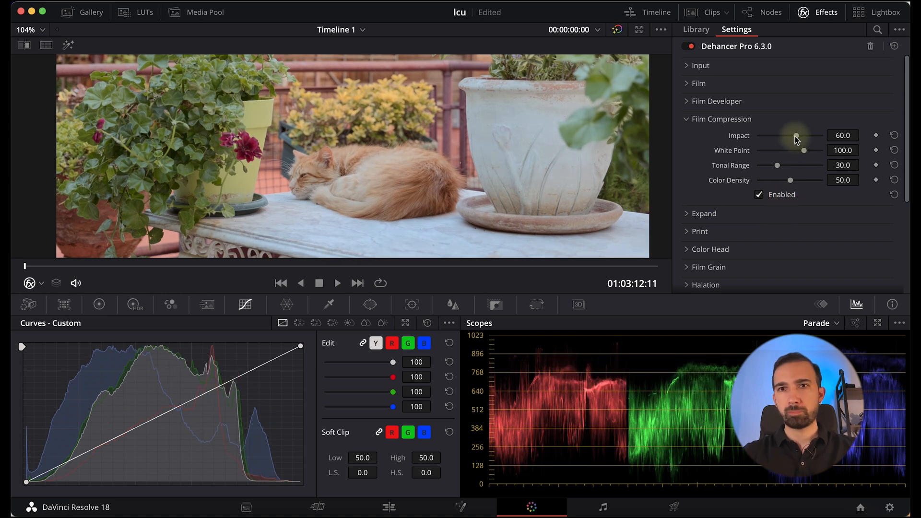
Set Film Compression's Impact to 32.1, White Point to 85.3, Tonal Range to 46.8 and Color Density to 56.9, comparing it off and on
{"action": "left_click_drag", "start_coordinate": [795, 137], "coordinate": [751, 160]}
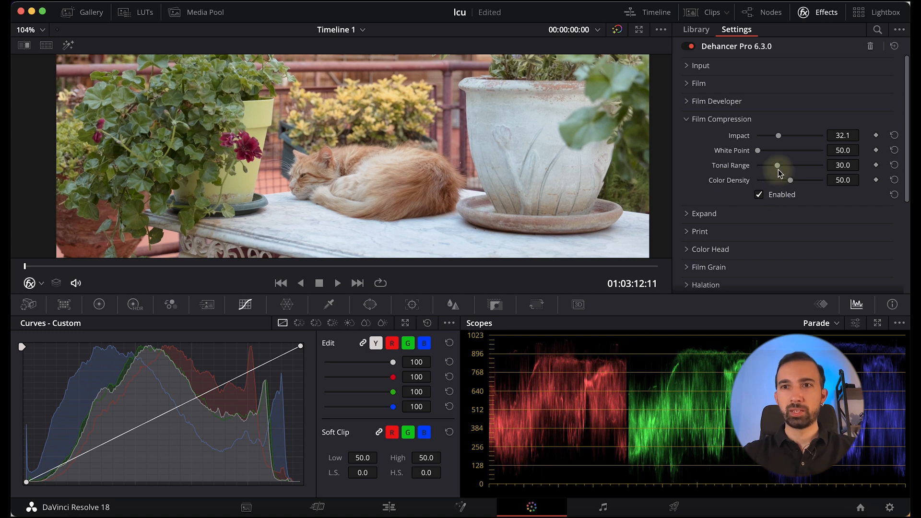
{"action": "left_click_drag", "start_coordinate": [778, 169], "coordinate": [819, 185]}
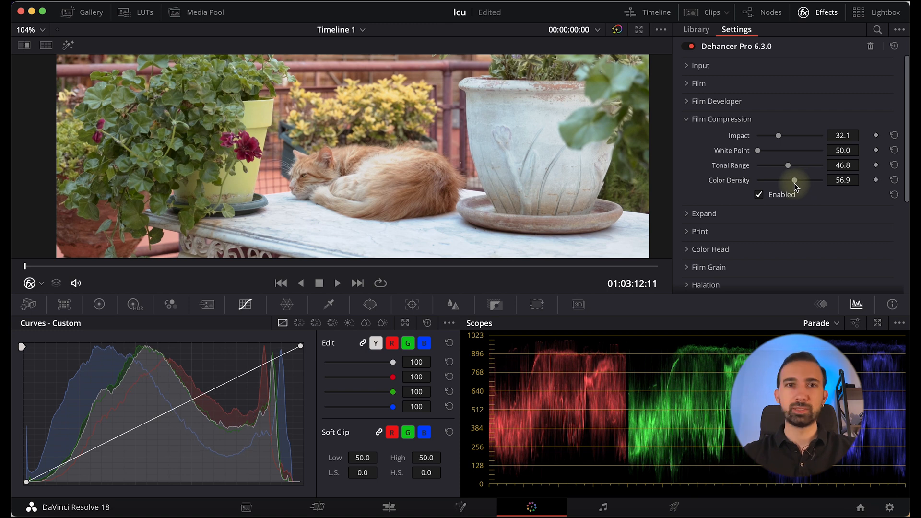
{"action": "left_click", "coordinate": [781, 197]}
{"action": "left_click", "coordinate": [781, 196]}
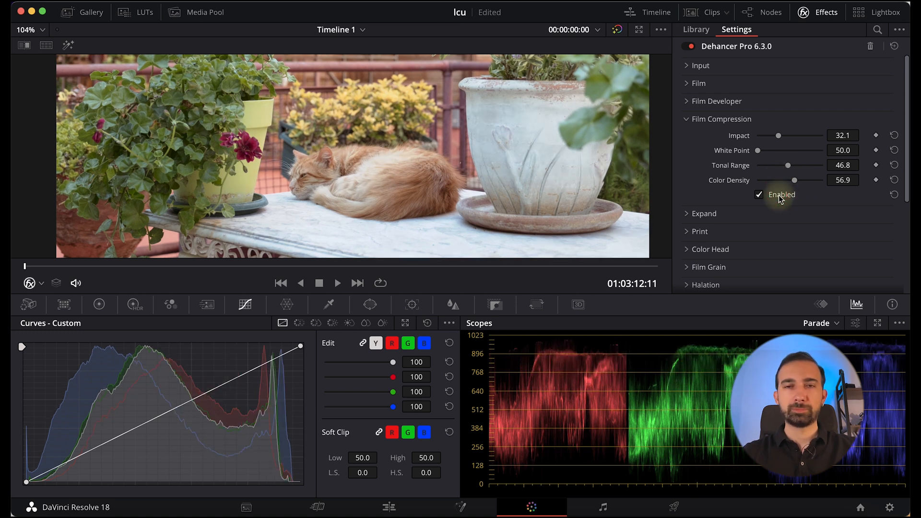
{"action": "left_click", "coordinate": [780, 198]}
{"action": "left_click", "coordinate": [780, 197]}
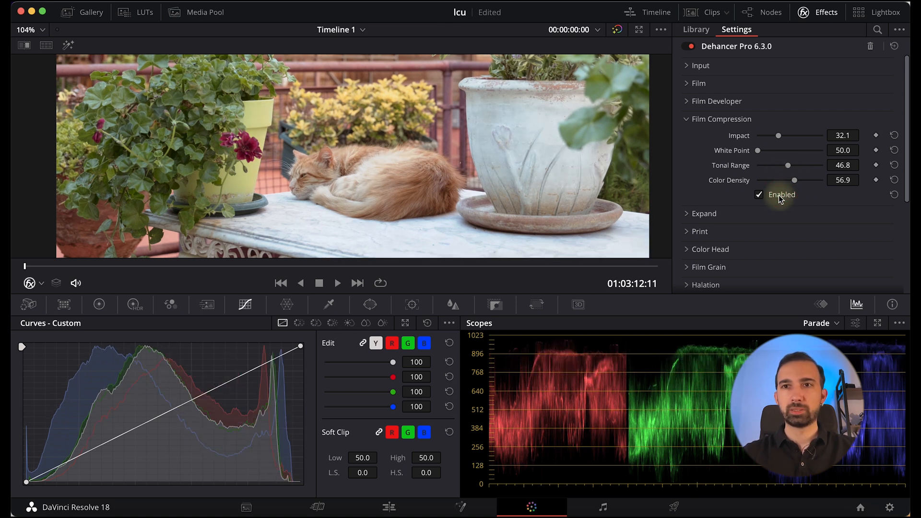
{"action": "mouse_move", "coordinate": [774, 154]}
{"action": "left_mouse_down"}
{"action": "mouse_move", "coordinate": [807, 151]}
{"action": "mouse_move", "coordinate": [790, 153]}
{"action": "left_mouse_up"}
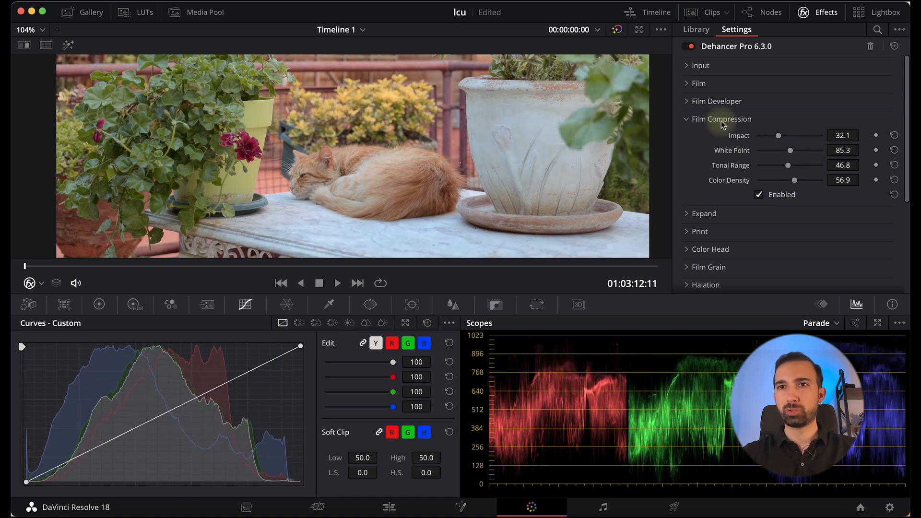
Collapse Film Compression, set Expand's Black Point to 4.30 and White Point to 101.0, and collapse the Expand settings
{"action": "left_click", "coordinate": [686, 119]}
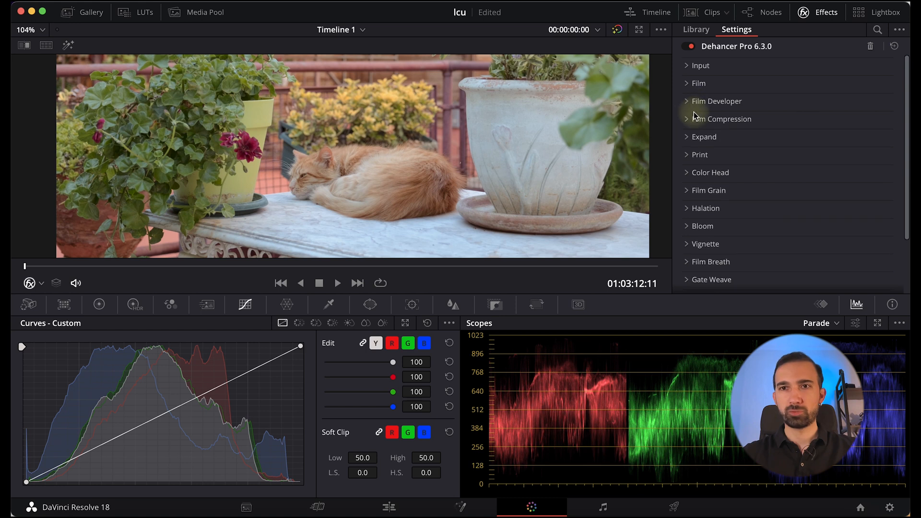
{"action": "left_click", "coordinate": [688, 138]}
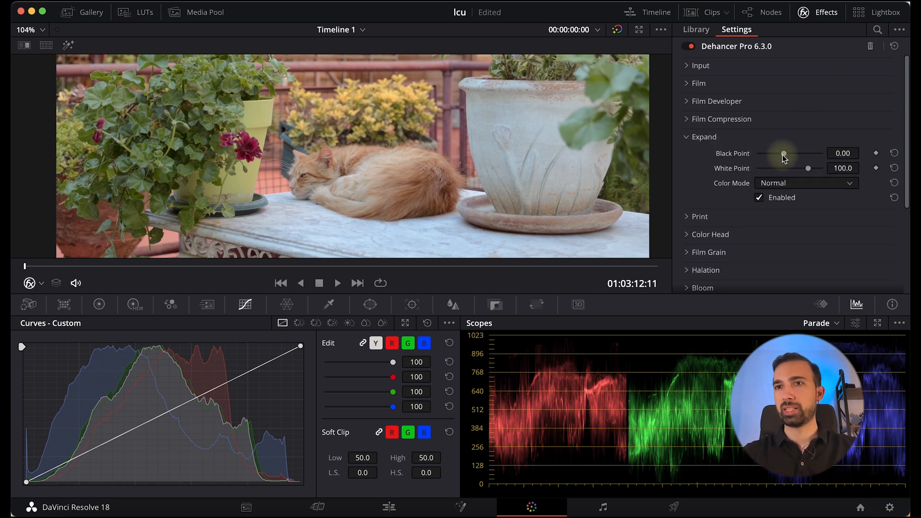
{"action": "left_click_drag", "start_coordinate": [785, 154], "coordinate": [808, 170]}
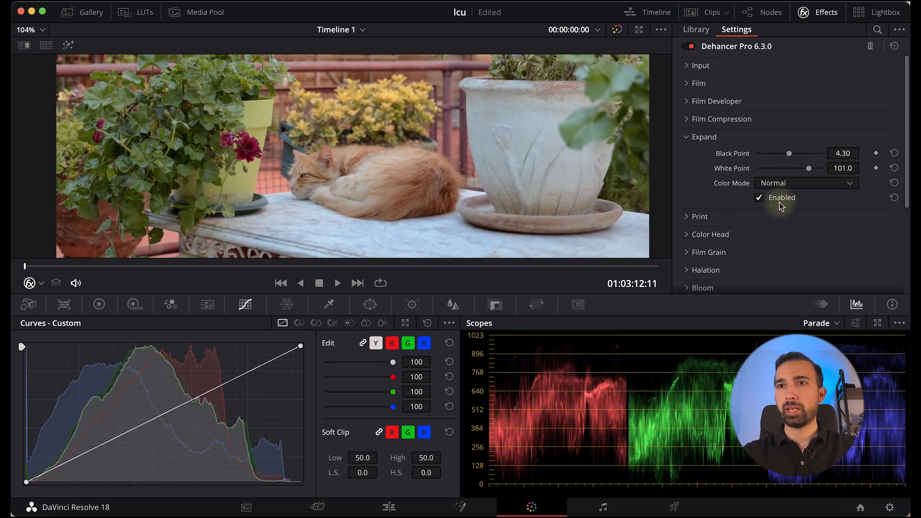
{"action": "left_click", "coordinate": [779, 202]}
{"action": "left_click", "coordinate": [692, 139]}
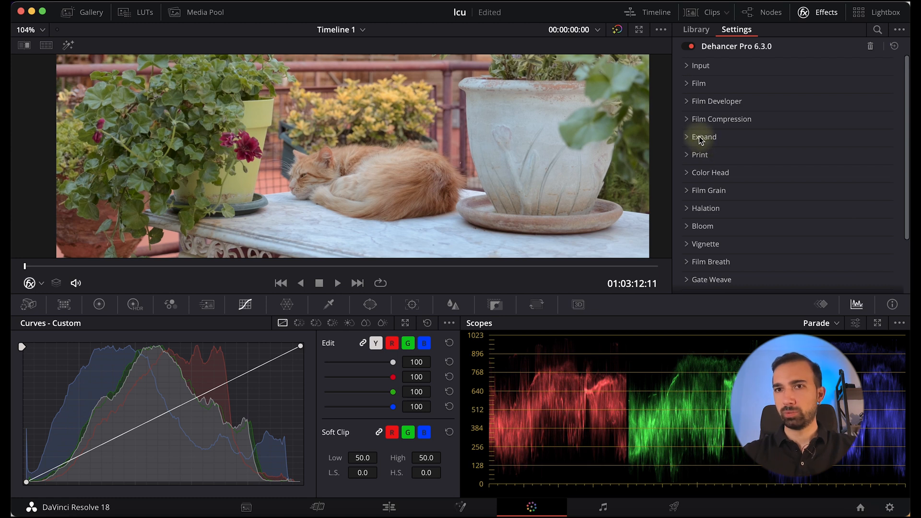
Expand the Print settings and check which Film profile is selected
{"action": "left_click", "coordinate": [699, 157]}
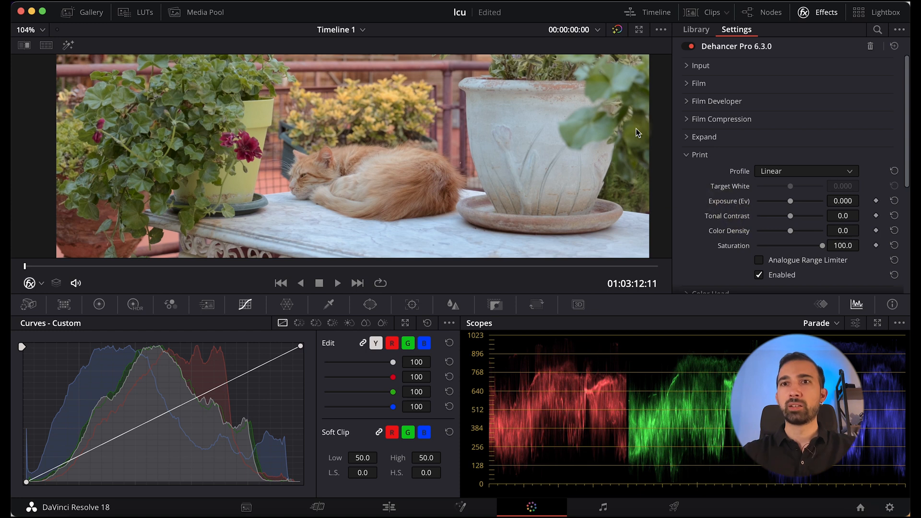
{"action": "left_click", "coordinate": [692, 86]}
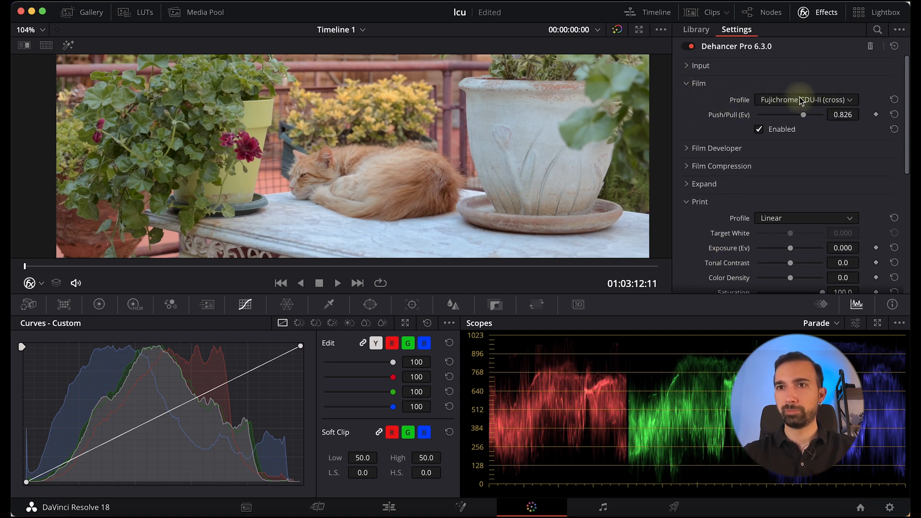
{"action": "left_click", "coordinate": [699, 83]}
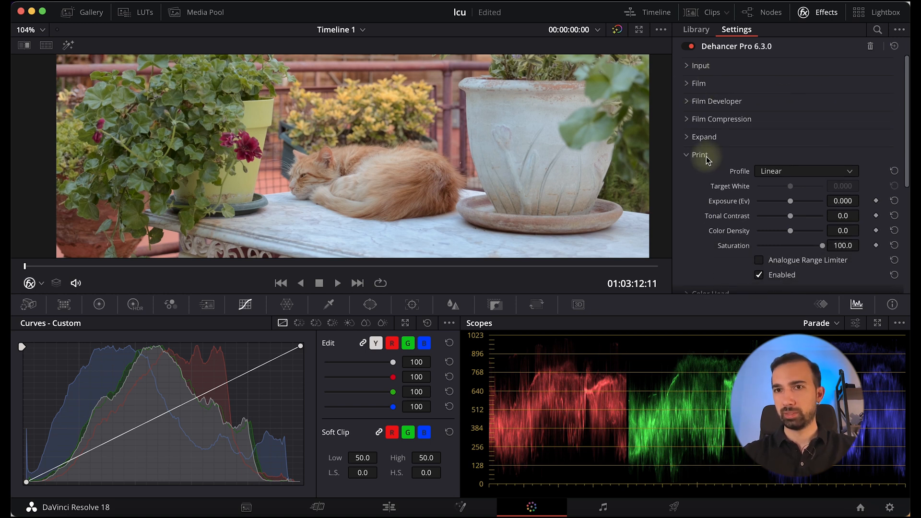
Try the Kodak 2383, Fujifilm 3513, Cineon Film Log and Kodak Endura Glossy Paper print profiles on the cat image
{"action": "left_click", "coordinate": [771, 172]}
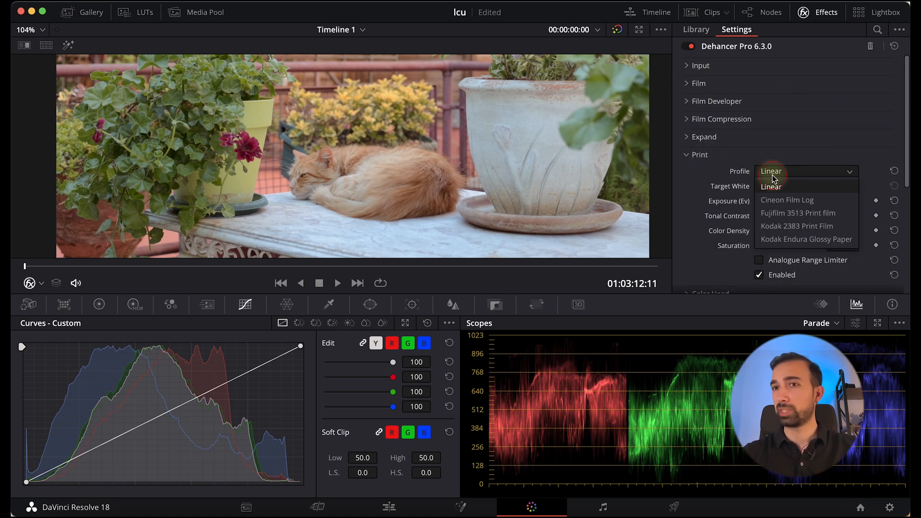
{"action": "left_click", "coordinate": [798, 225]}
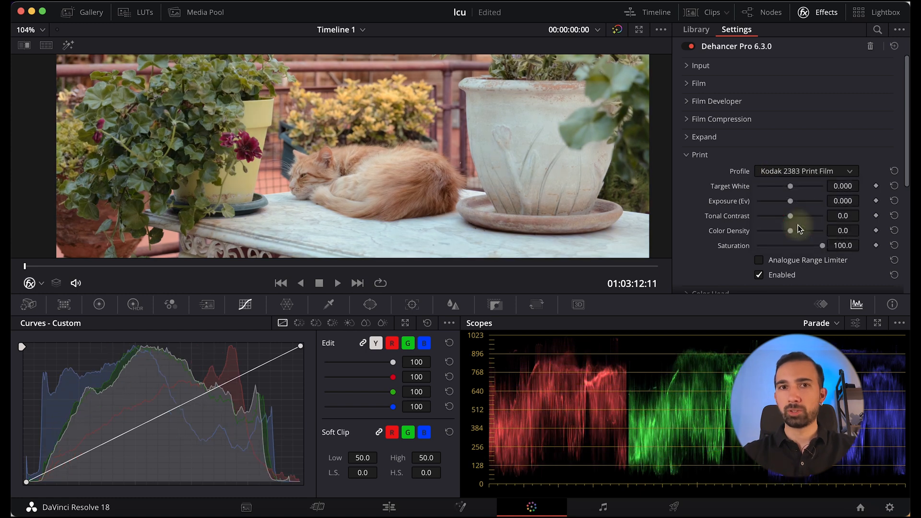
{"action": "left_click", "coordinate": [797, 173]}
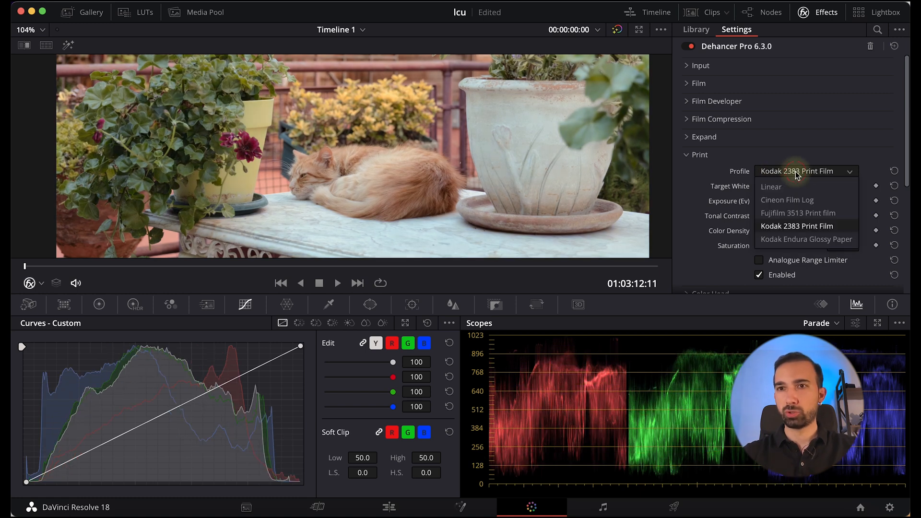
{"action": "left_click", "coordinate": [802, 214]}
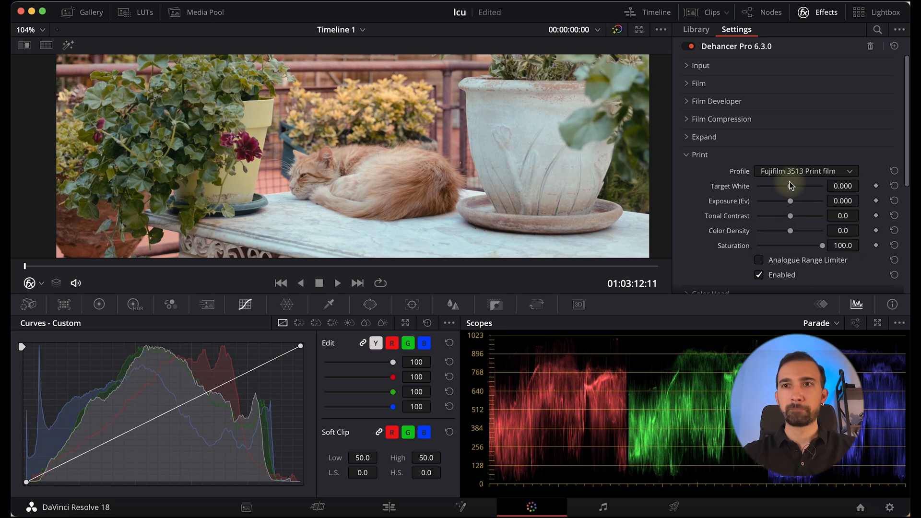
{"action": "left_click", "coordinate": [790, 173]}
{"action": "left_click", "coordinate": [799, 228]}
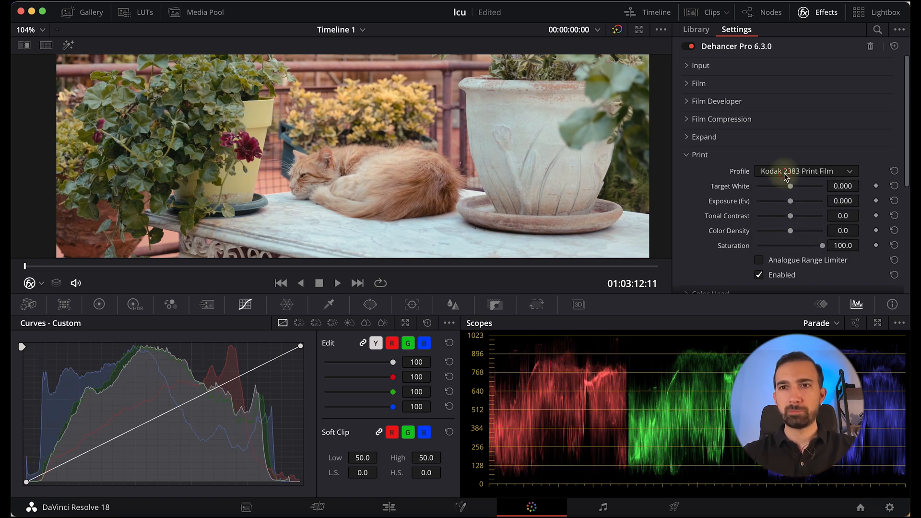
{"action": "left_click", "coordinate": [788, 171]}
{"action": "left_click", "coordinate": [800, 214]}
{"action": "left_click", "coordinate": [791, 172]}
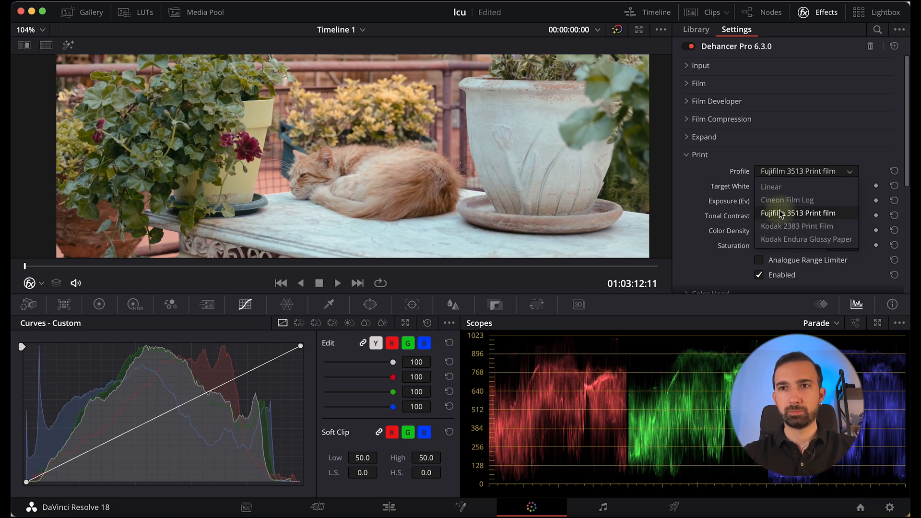
{"action": "left_click", "coordinate": [785, 200]}
{"action": "left_click", "coordinate": [790, 174]}
{"action": "left_click", "coordinate": [797, 240]}
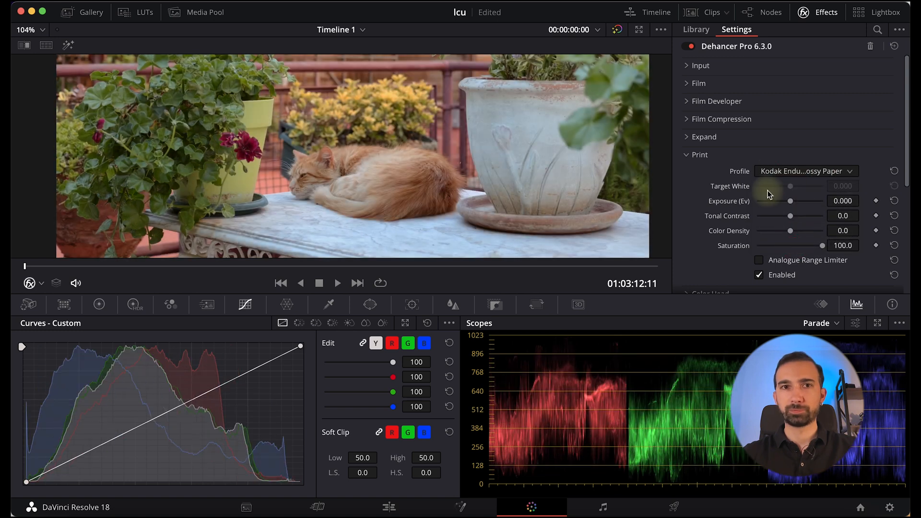
{"action": "left_click", "coordinate": [791, 172]}
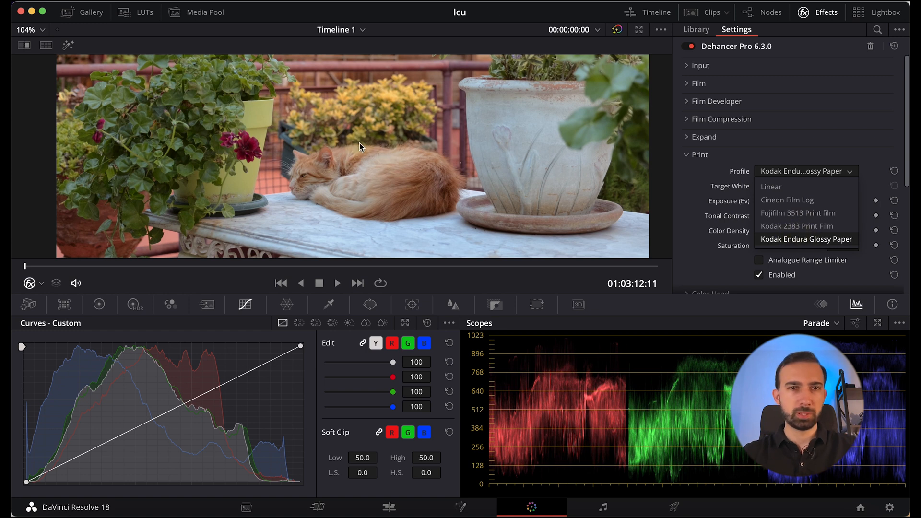
{"action": "left_click", "coordinate": [688, 191]}
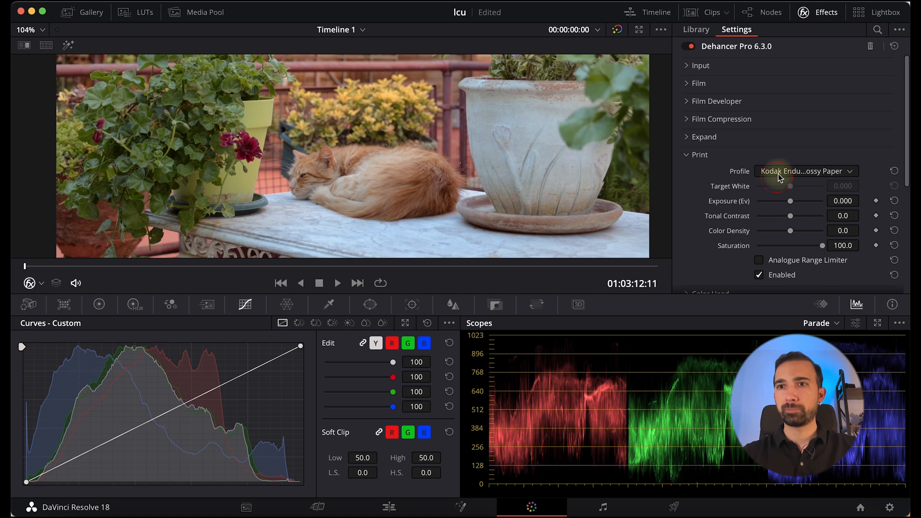
Compare the Fujifilm 3513 and Kodak 2383 print profiles, and keep Fujifilm 3513 Print film
{"action": "left_click", "coordinate": [778, 173]}
{"action": "left_click", "coordinate": [793, 212]}
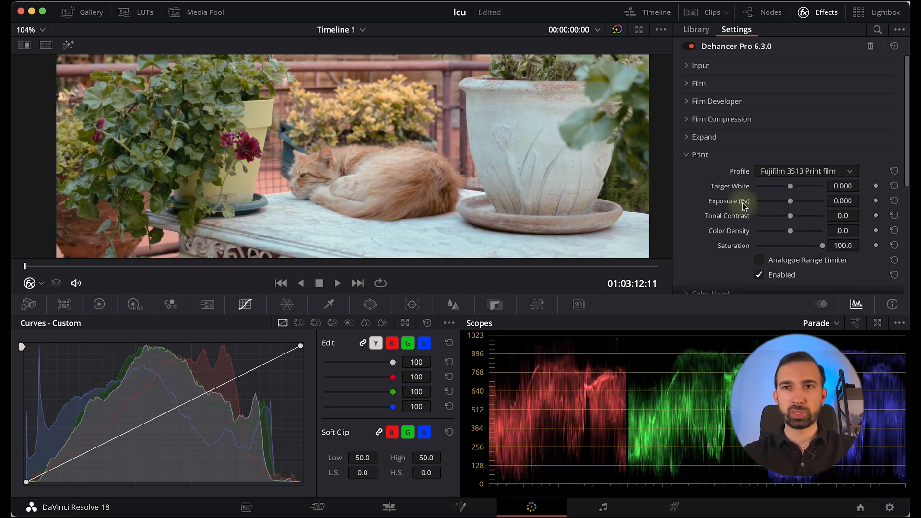
{"action": "left_click", "coordinate": [778, 173]}
{"action": "left_click", "coordinate": [796, 226]}
{"action": "left_click", "coordinate": [799, 173]}
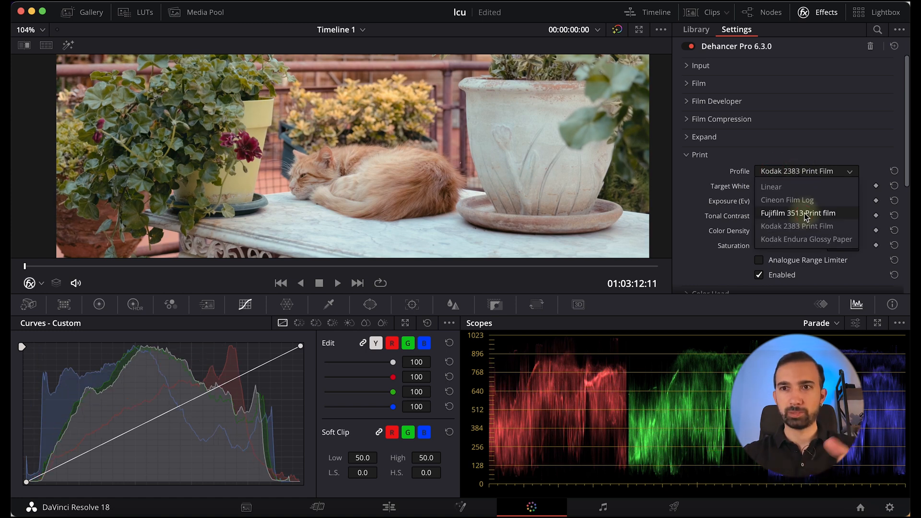
{"action": "left_click", "coordinate": [805, 214]}
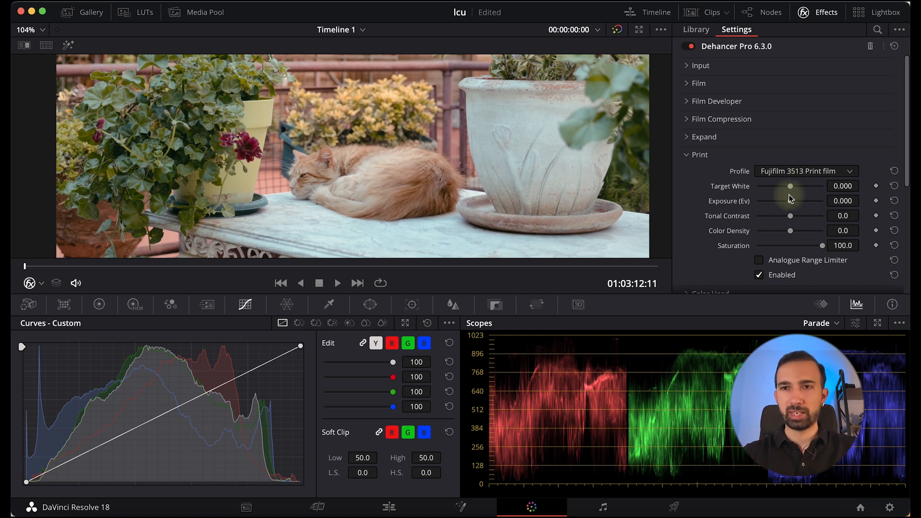
Check the Film Compression settings, and set Print's Exposure to 0.027 Ev, Tonal Contrast to 5.1 and Color Density to 32.1
{"action": "left_click", "coordinate": [686, 120]}
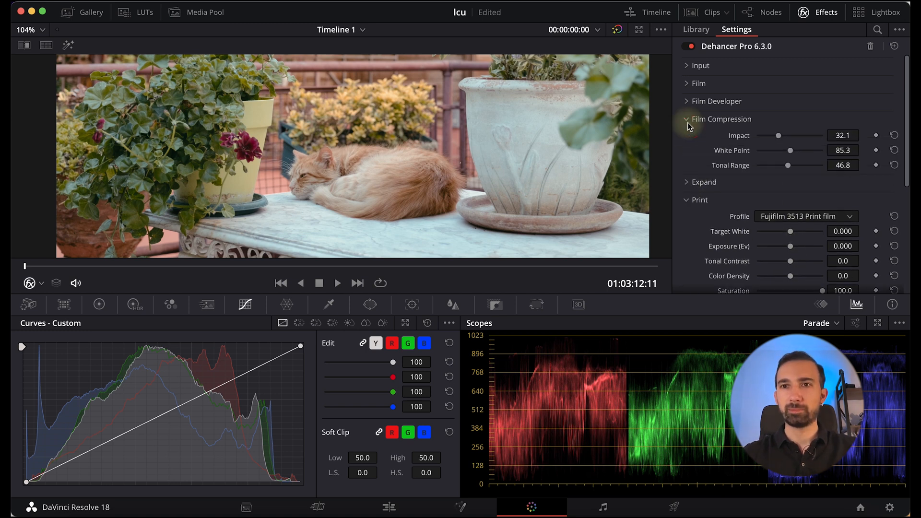
{"action": "left_click", "coordinate": [689, 119]}
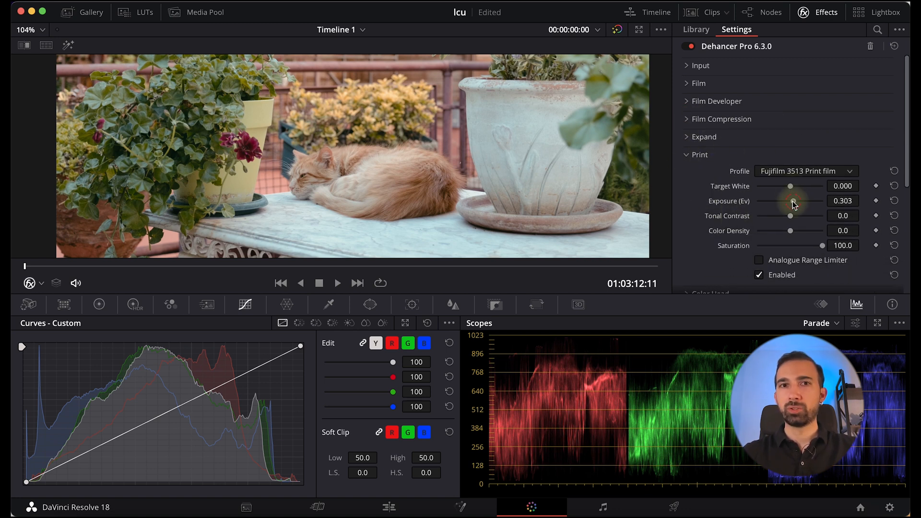
{"action": "mouse_move", "coordinate": [793, 200]}
{"action": "left_mouse_down"}
{"action": "mouse_move", "coordinate": [803, 217]}
{"action": "mouse_move", "coordinate": [793, 218]}
{"action": "left_mouse_up"}
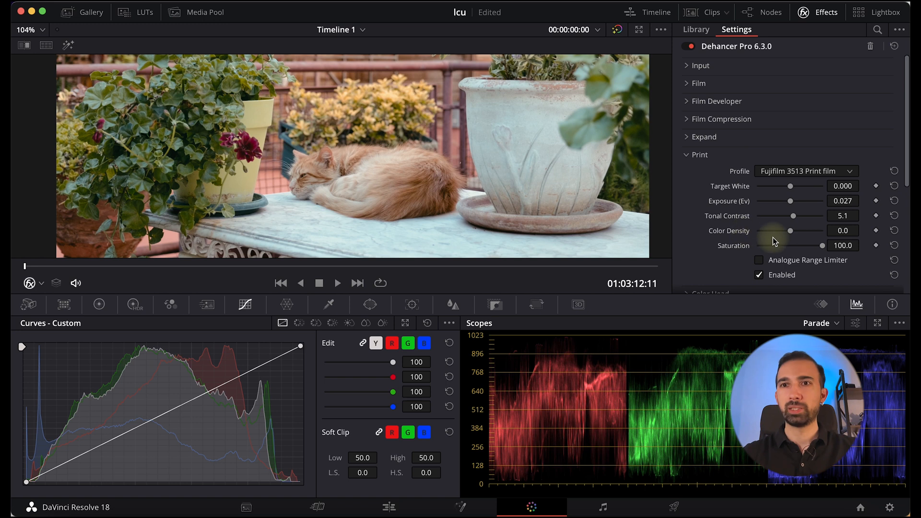
{"action": "left_click_drag", "start_coordinate": [790, 231], "coordinate": [845, 244]}
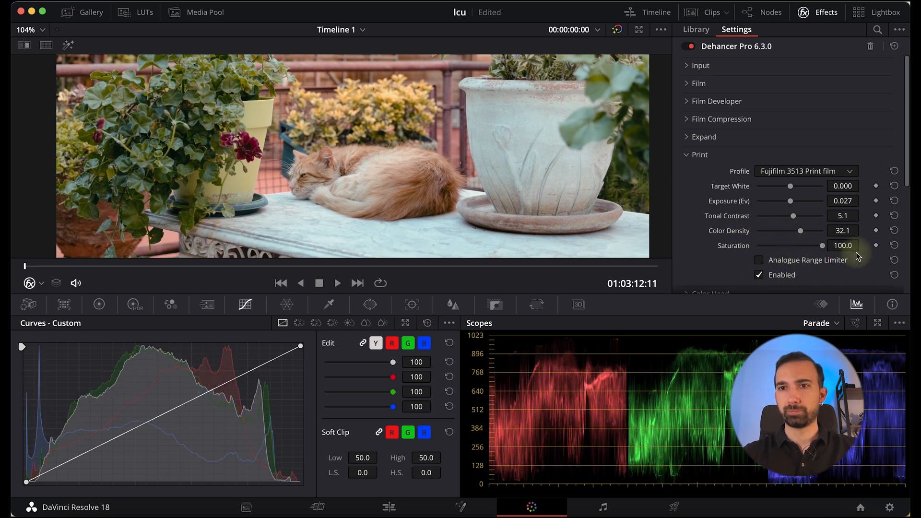
Compare the image with Print's Analogue Range Limiter on and off, leave it off, and collapse the Print settings
{"action": "left_click", "coordinate": [809, 264]}
{"action": "left_click", "coordinate": [809, 264]}
{"action": "left_click", "coordinate": [809, 264]}
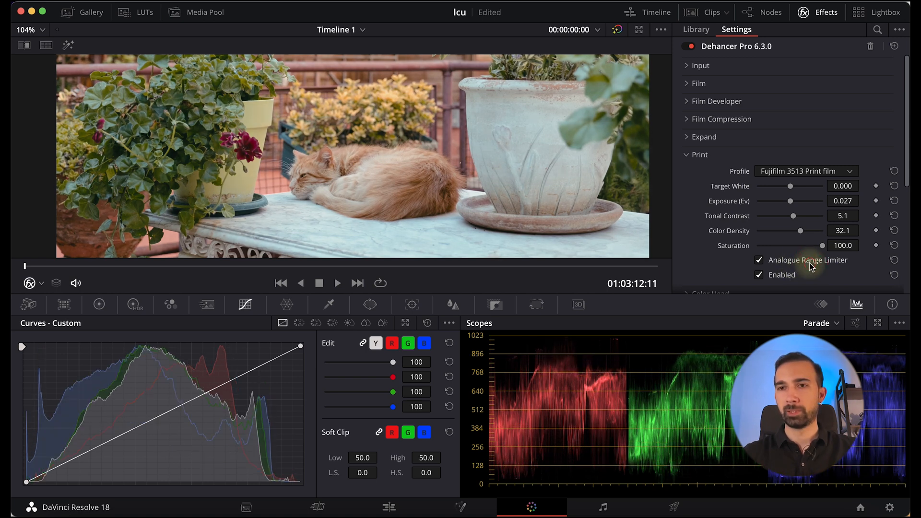
{"action": "left_click", "coordinate": [807, 264]}
{"action": "left_click", "coordinate": [797, 262]}
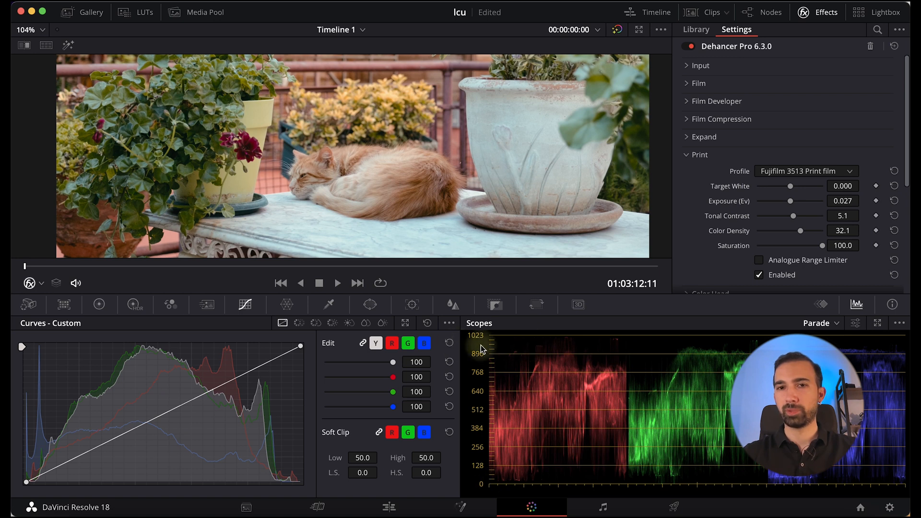
{"action": "left_click", "coordinate": [689, 154]}
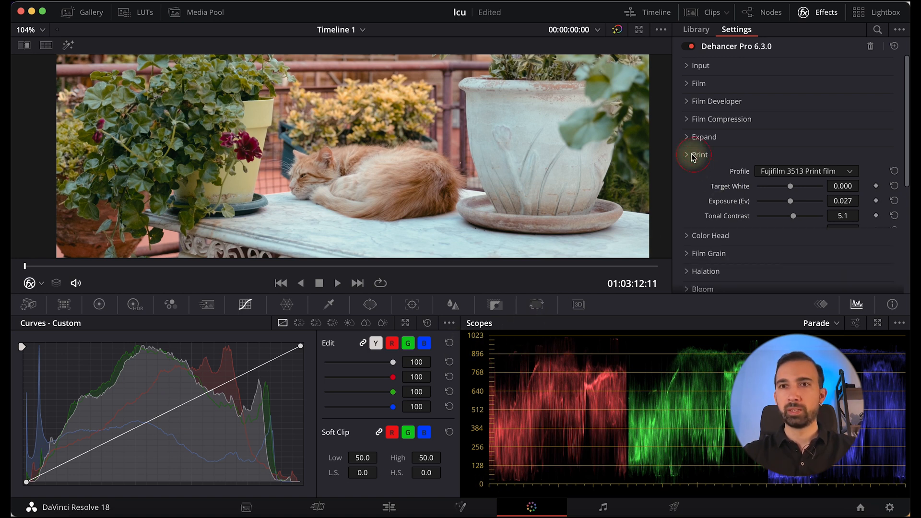
Expand the Color Head settings, and try shifting the Offset wheel in the Primaries color wheels, restoring its neutral balance
{"action": "left_click", "coordinate": [688, 172]}
{"action": "scroll", "coordinate": [713, 179], "scroll_direction": "down", "scroll_amount": 3}
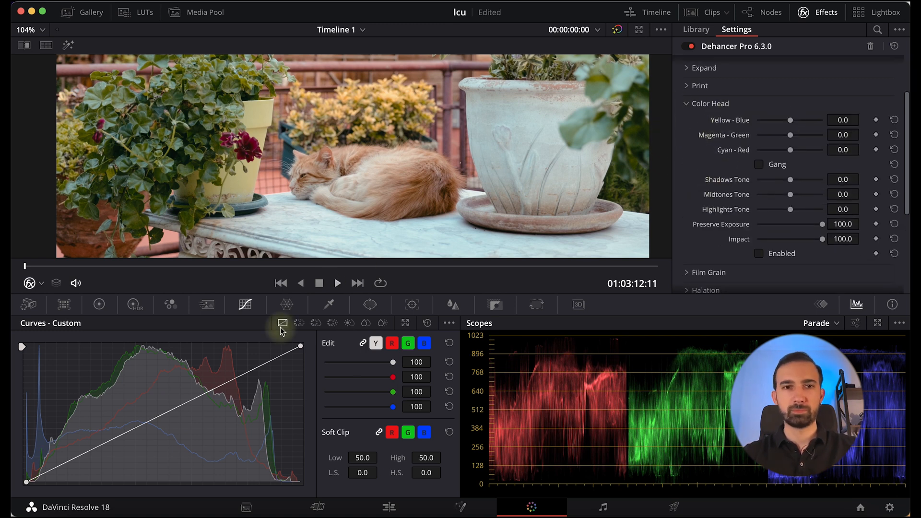
{"action": "left_click", "coordinate": [101, 304]}
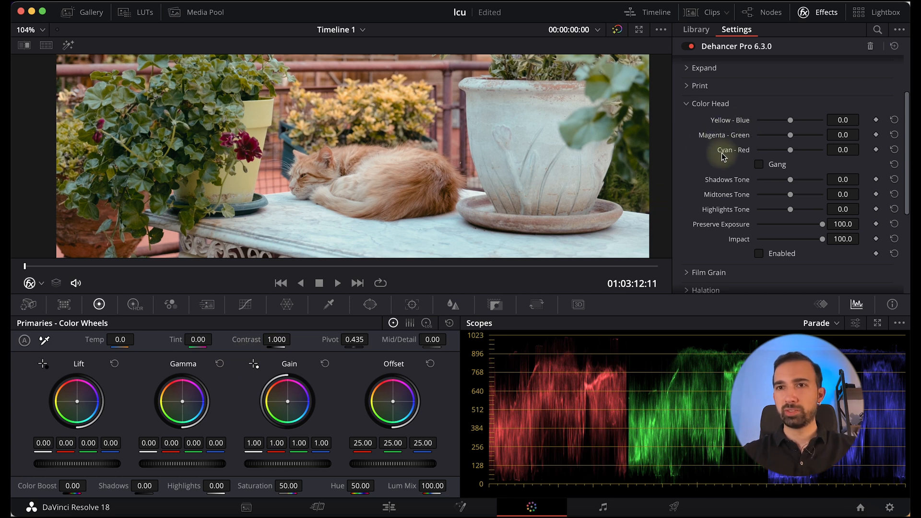
{"action": "left_click_drag", "start_coordinate": [395, 405], "coordinate": [343, 304]}
{"action": "double_click", "coordinate": [390, 394]}
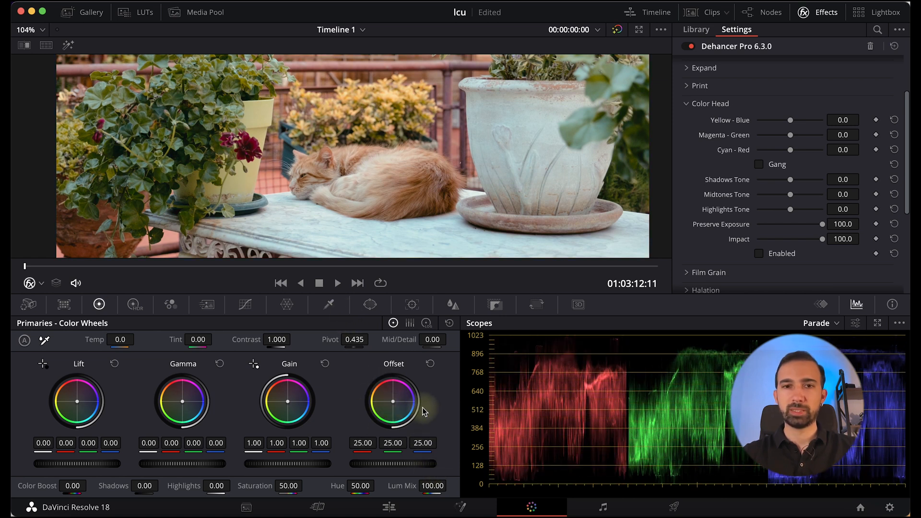
Enable Color Head, try Yellow-Blue at -29.8, Magenta-Green at -14.2 and Cyan-Red at 27.0, and reset all three
{"action": "left_click_drag", "start_coordinate": [791, 123], "coordinate": [798, 123]}
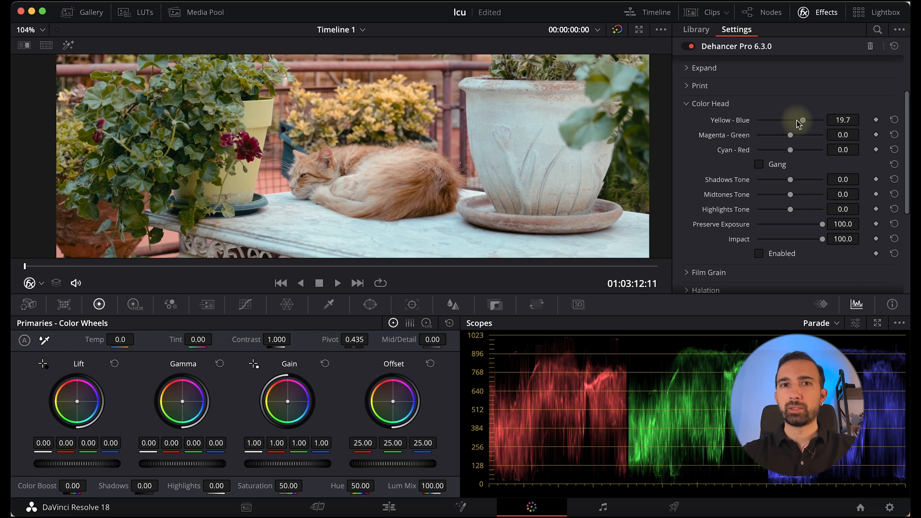
{"action": "left_click", "coordinate": [779, 256]}
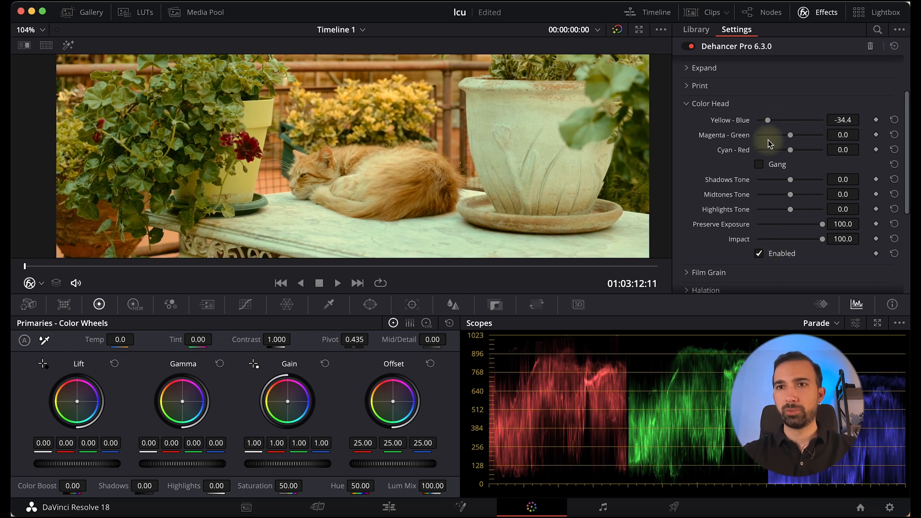
{"action": "left_click_drag", "start_coordinate": [770, 123], "coordinate": [807, 151]}
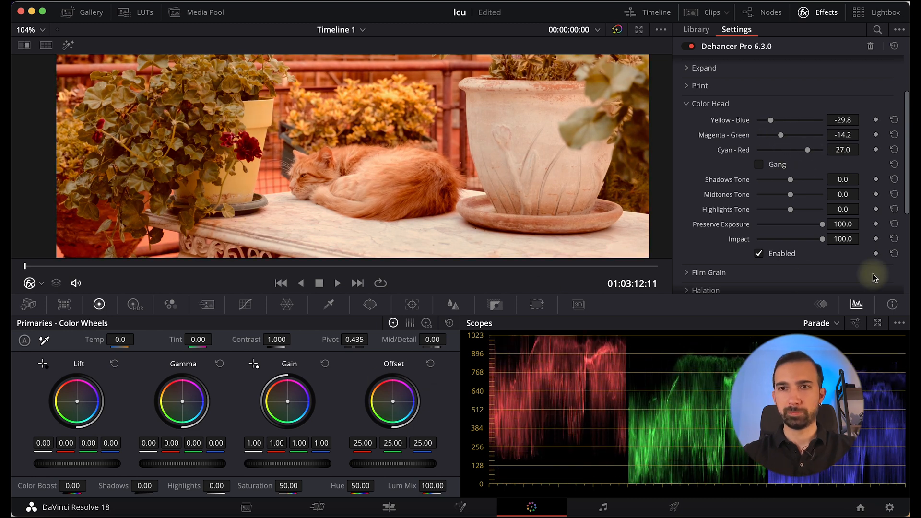
{"action": "left_click", "coordinate": [894, 120]}
{"action": "left_click", "coordinate": [894, 135]}
{"action": "left_click", "coordinate": [894, 150]}
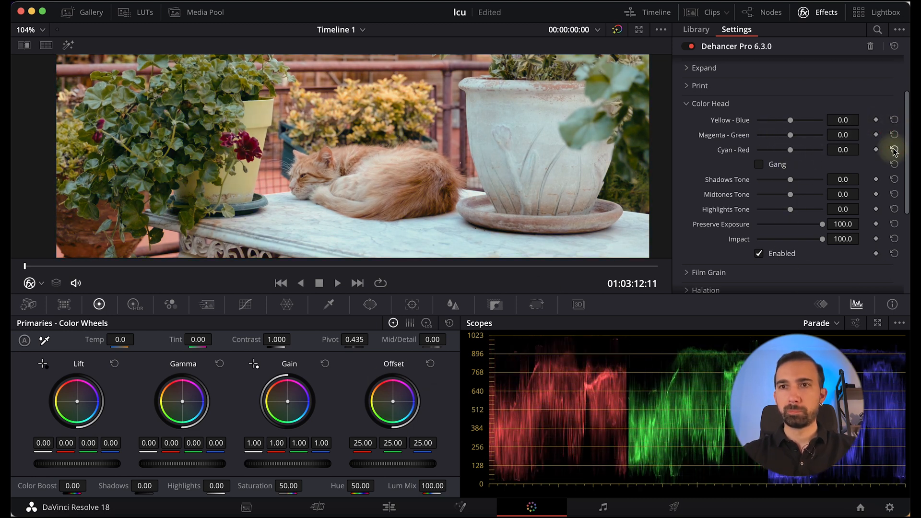
Gang the Color Head color sliders and set Yellow-Blue, Magenta-Green and Cyan-Red together to -1.4
{"action": "mouse_move", "coordinate": [790, 134]}
{"action": "left_mouse_down"}
{"action": "mouse_move", "coordinate": [773, 134]}
{"action": "mouse_move", "coordinate": [808, 136]}
{"action": "mouse_move", "coordinate": [787, 141]}
{"action": "left_mouse_up"}
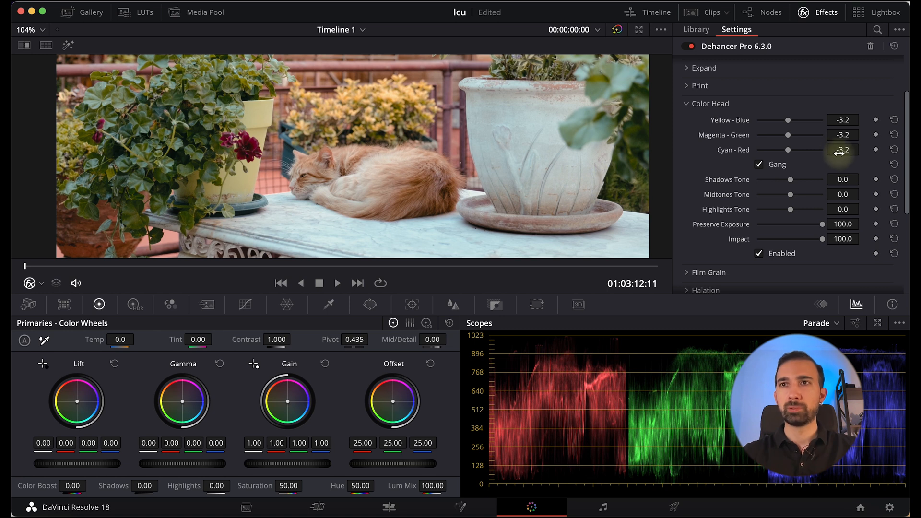
{"action": "left_click_drag", "start_coordinate": [788, 137], "coordinate": [793, 140]}
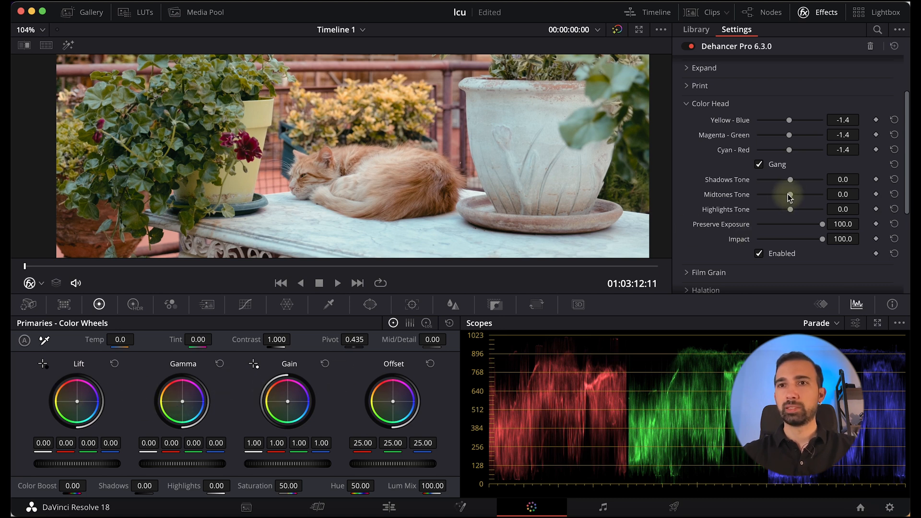
Set Color Head's Shadows Tone to -26.6 and Highlights Tone to 22.9, compare with Color Head off and on, and collapse its settings
{"action": "left_click_drag", "start_coordinate": [786, 182], "coordinate": [797, 211]}
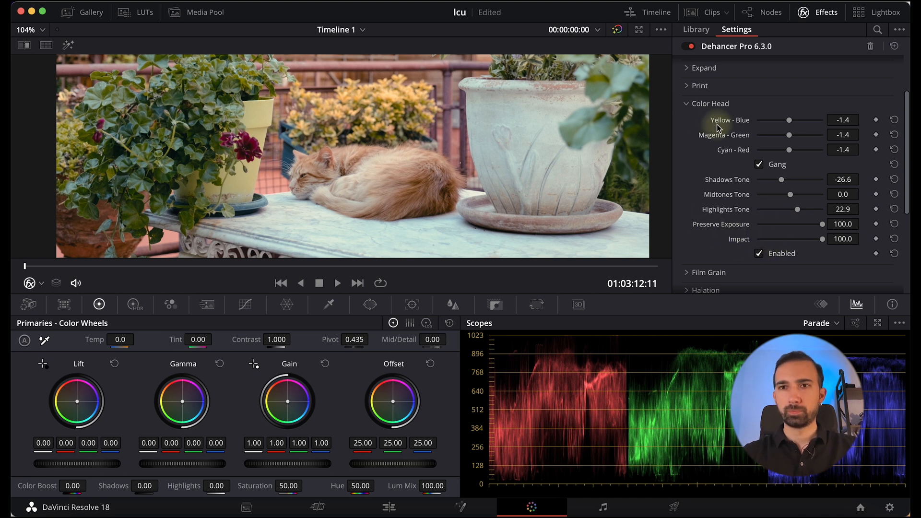
{"action": "left_click", "coordinate": [761, 253]}
{"action": "left_click", "coordinate": [761, 253]}
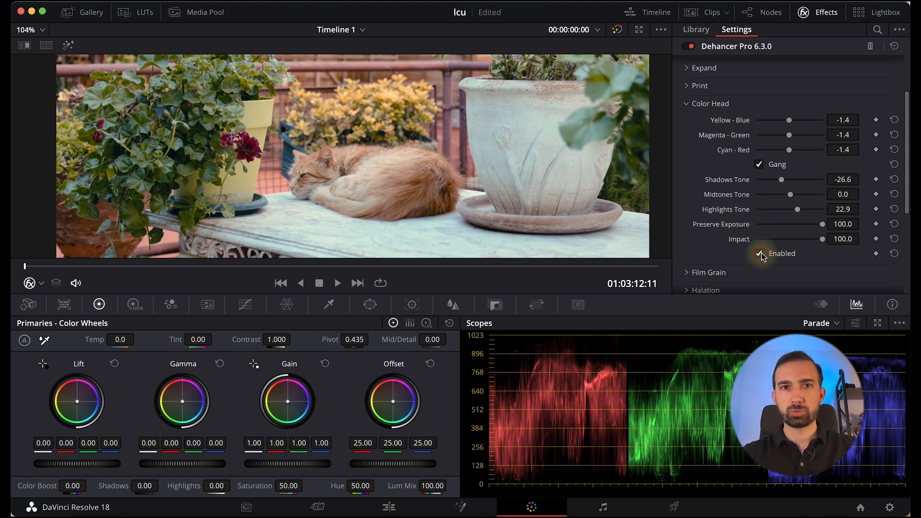
{"action": "left_click", "coordinate": [688, 106]}
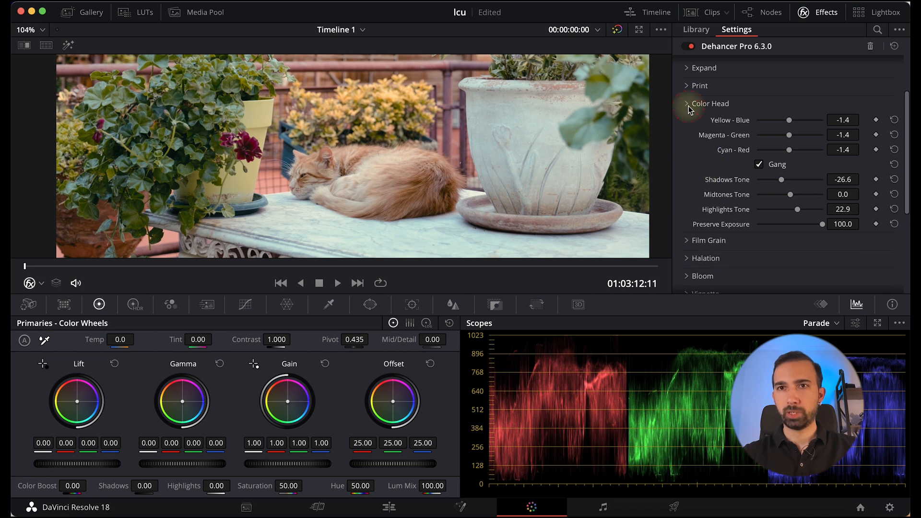
Expand and enable Film Grain, and compare the enlarged image around the cat with the grain off and on
{"action": "left_click", "coordinate": [685, 122]}
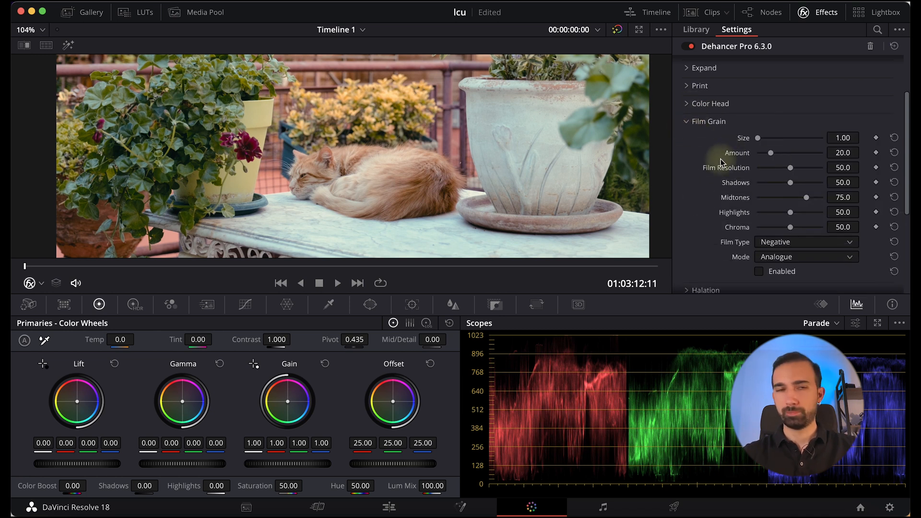
{"action": "scroll", "coordinate": [407, 168], "scroll_direction": "up", "scroll_amount": 5}
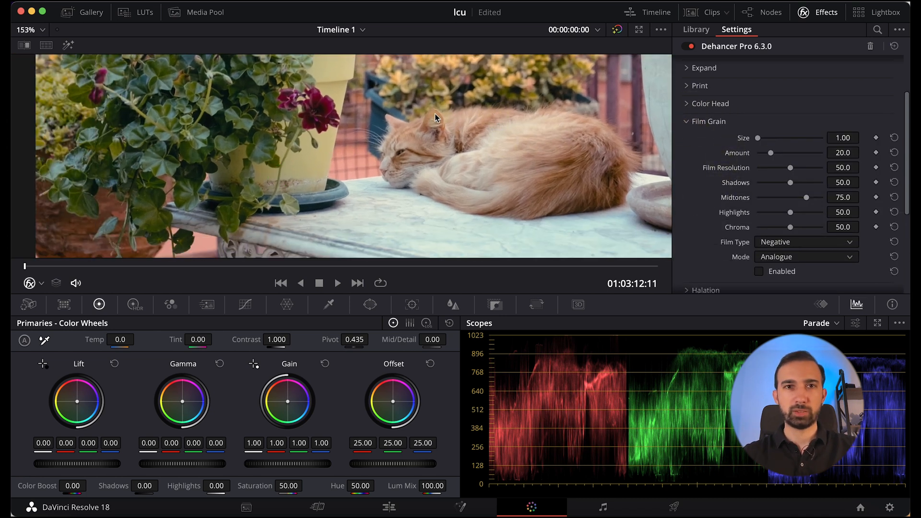
{"action": "scroll", "coordinate": [434, 113], "scroll_direction": "up", "scroll_amount": 5}
{"action": "scroll", "coordinate": [775, 250], "scroll_direction": "down", "scroll_amount": 2}
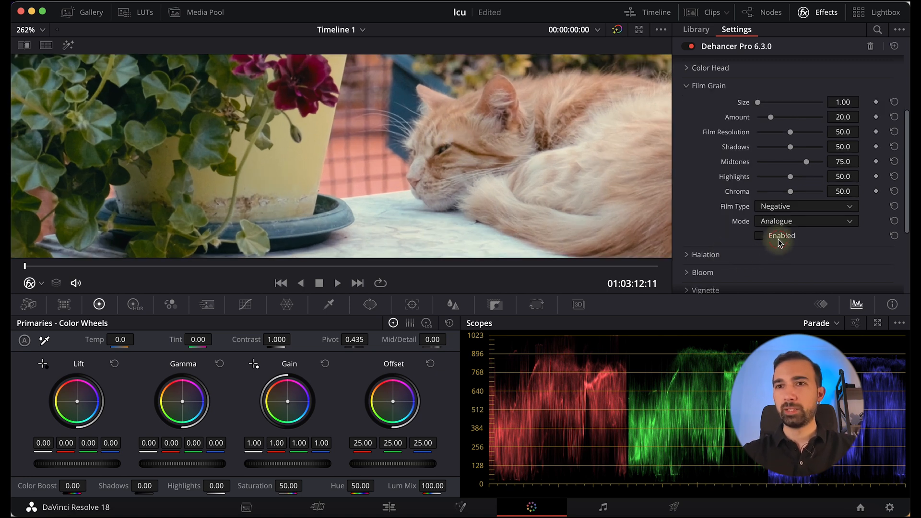
{"action": "left_click", "coordinate": [779, 240]}
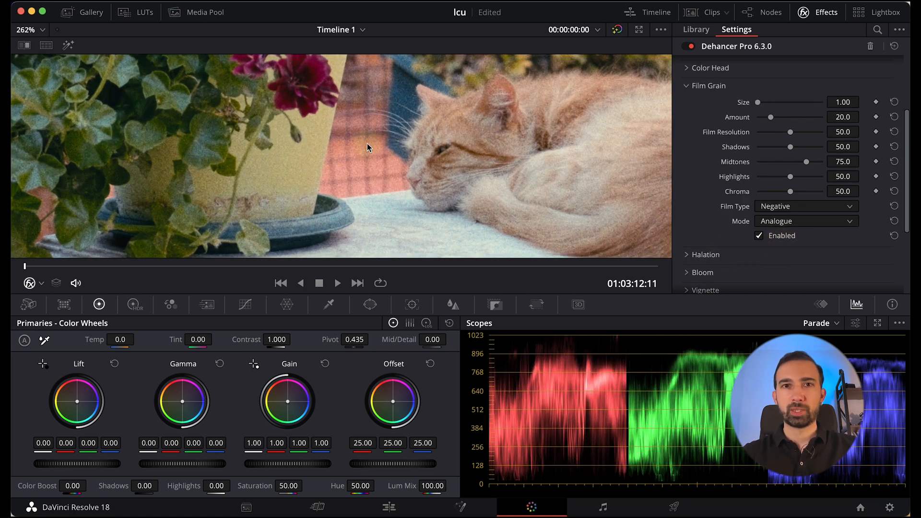
{"action": "left_click", "coordinate": [779, 236]}
{"action": "left_click", "coordinate": [779, 236]}
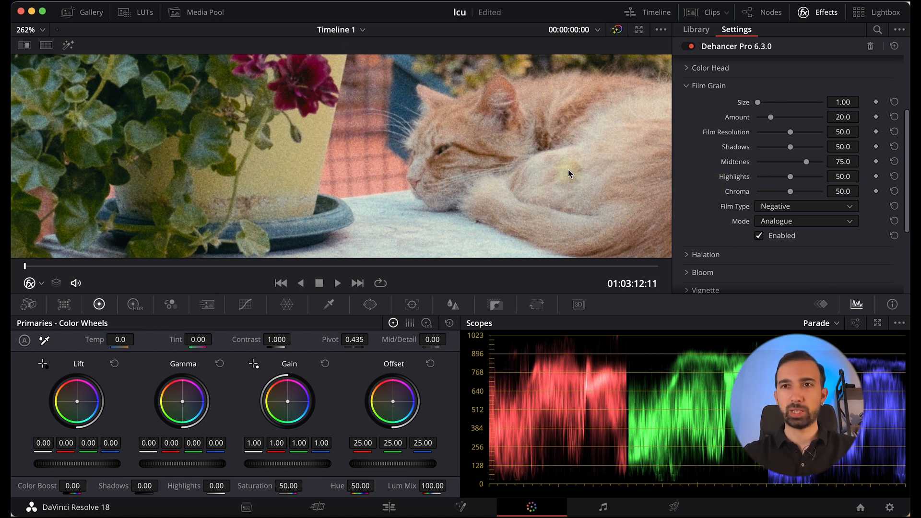
Set Film Grain's Size to 1.20, Film Resolution to 78.0 after trying 100.0 and 0.0, and Amount to 7.3 after trying 44.0
{"action": "left_click_drag", "start_coordinate": [758, 103], "coordinate": [786, 117]}
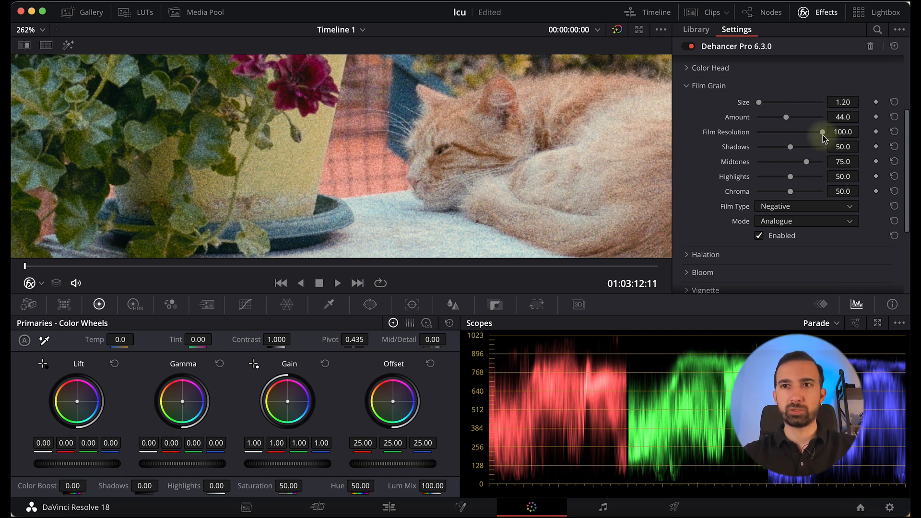
{"action": "left_click_drag", "start_coordinate": [822, 135], "coordinate": [752, 139]}
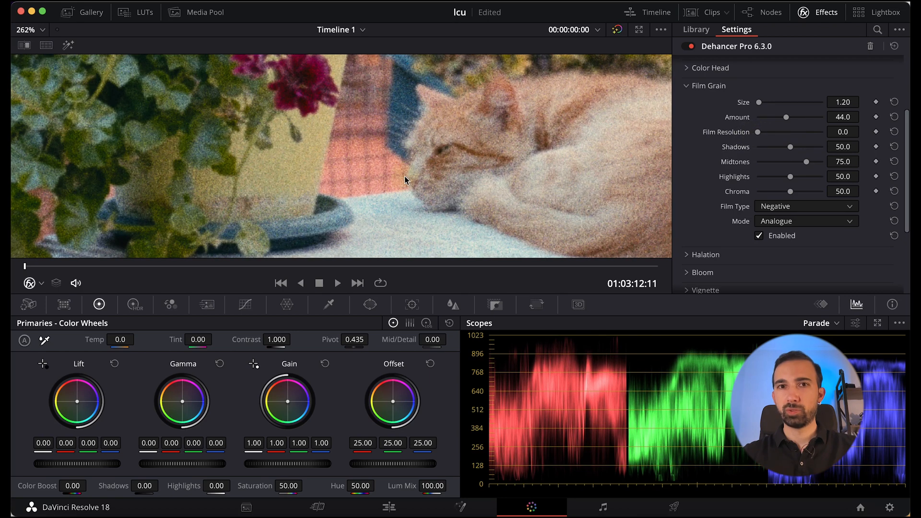
{"action": "left_click_drag", "start_coordinate": [759, 131], "coordinate": [808, 135]}
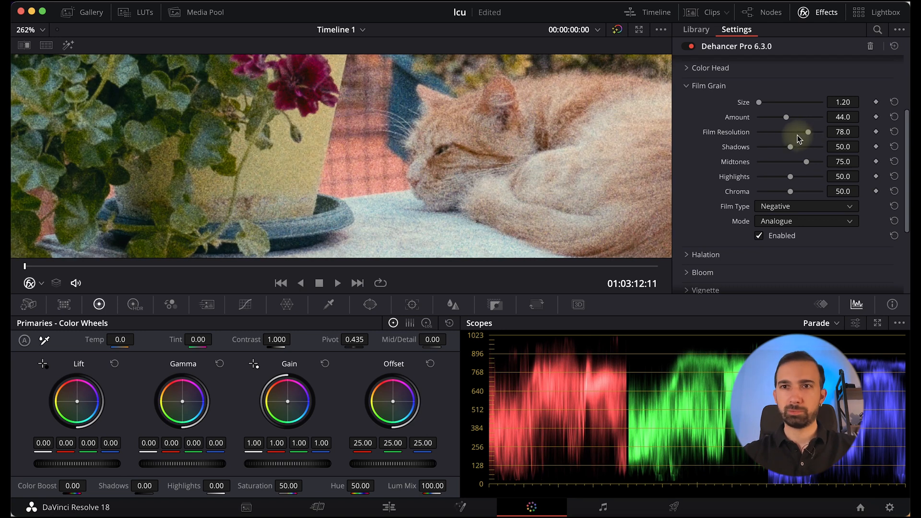
{"action": "left_click_drag", "start_coordinate": [785, 118], "coordinate": [763, 122]}
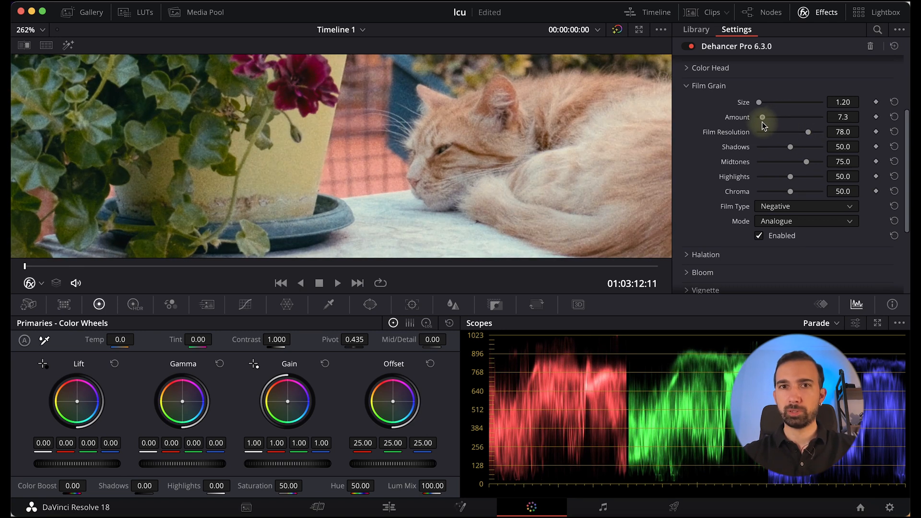
Set Film Grain's Shadows to 14.7, Midtones to 17.5 and Highlights to 34.0, checking the grain on the marble table
{"action": "left_click_drag", "start_coordinate": [790, 153], "coordinate": [727, 154]}
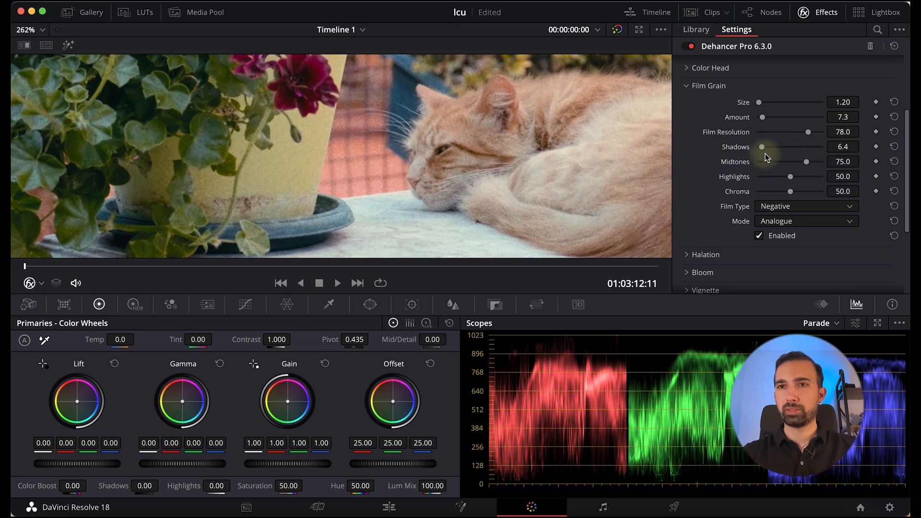
{"action": "left_click_drag", "start_coordinate": [762, 147], "coordinate": [780, 177]}
{"action": "left_click_drag", "start_coordinate": [532, 146], "coordinate": [546, 73]}
{"action": "left_click_drag", "start_coordinate": [443, 117], "coordinate": [471, 87]}
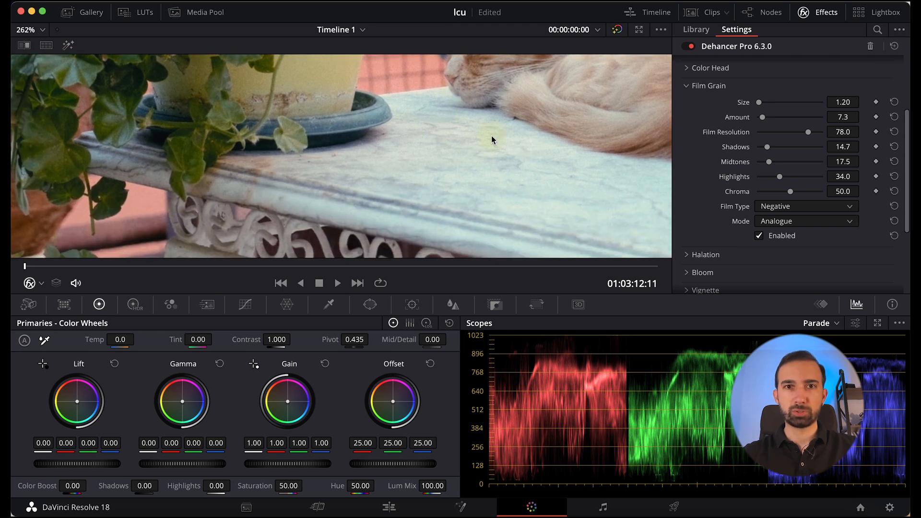
{"action": "scroll", "coordinate": [491, 136], "scroll_direction": "up", "scroll_amount": 1}
{"action": "mouse_move", "coordinate": [783, 177]}
{"action": "left_mouse_down"}
{"action": "mouse_move", "coordinate": [799, 176]}
{"action": "mouse_move", "coordinate": [779, 177]}
{"action": "left_mouse_up"}
{"action": "scroll", "coordinate": [546, 159], "scroll_direction": "down", "scroll_amount": 6}
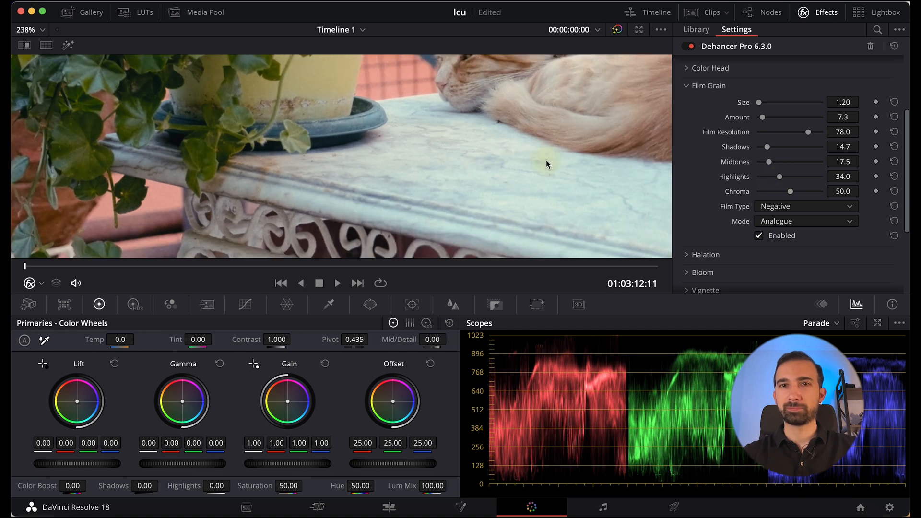
{"action": "scroll", "coordinate": [389, 171], "scroll_direction": "down", "scroll_amount": 2}
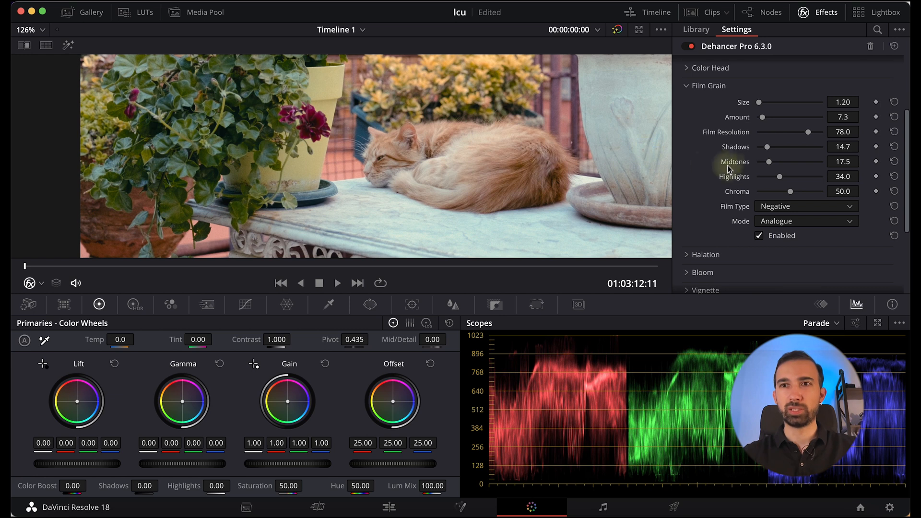
Review the Analogue and Digital (experimental) modes for Film Grain, keeping Analogue
{"action": "left_click", "coordinate": [785, 224]}
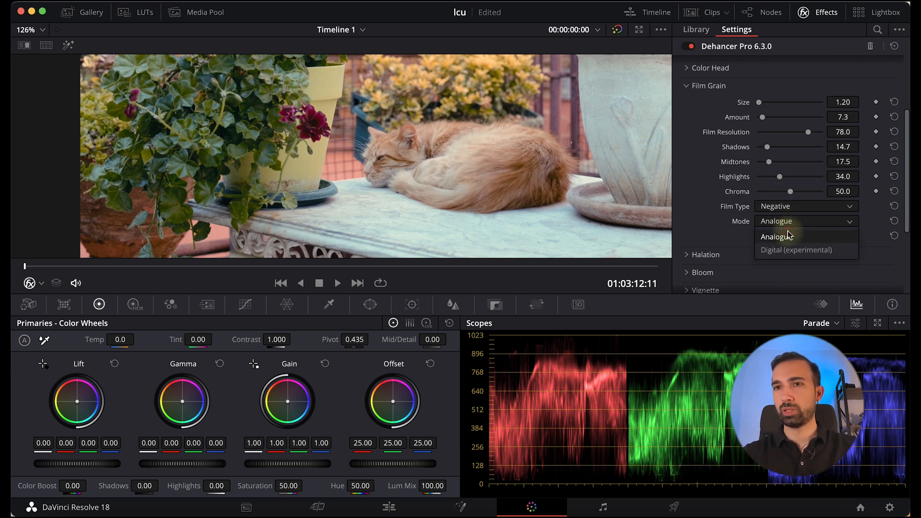
{"action": "left_click", "coordinate": [788, 235]}
{"action": "left_click", "coordinate": [795, 220]}
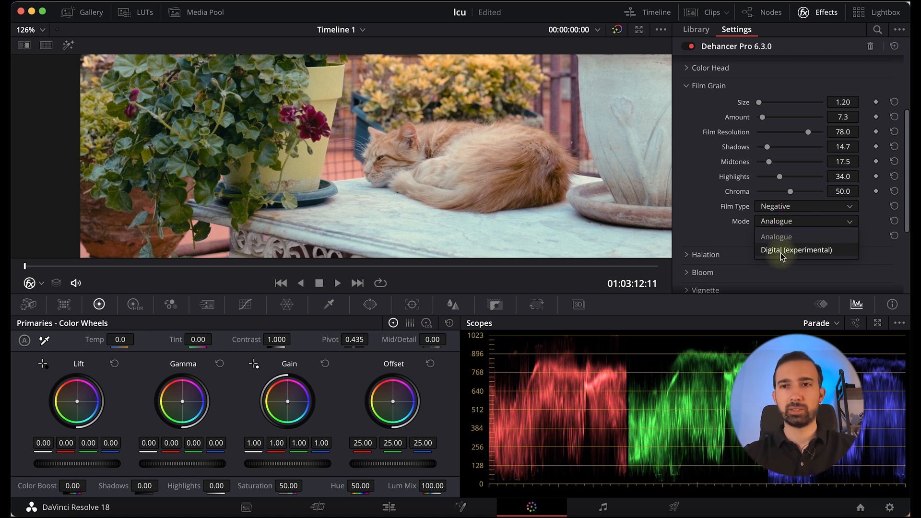
{"action": "left_click", "coordinate": [771, 225]}
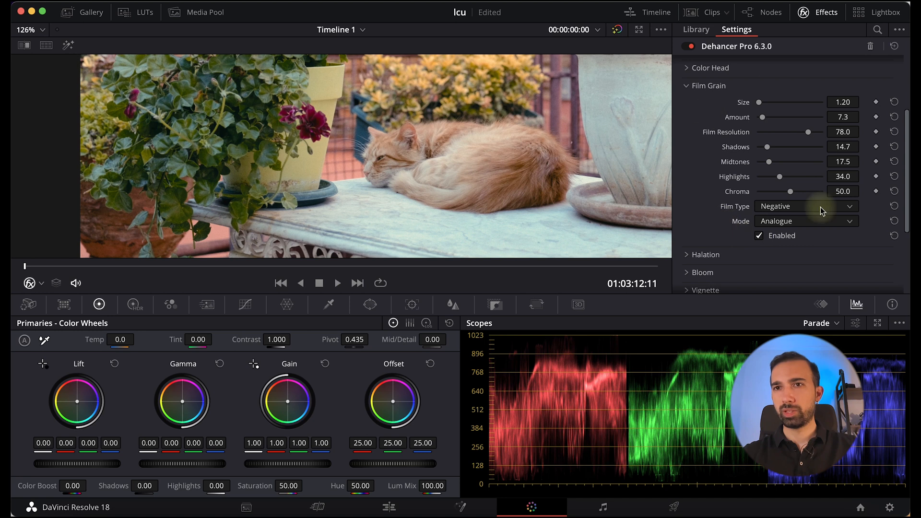
Check which profile the Film section uses, and collapse the Film and Film Grain settings
{"action": "scroll", "coordinate": [728, 133], "scroll_direction": "up", "scroll_amount": 3}
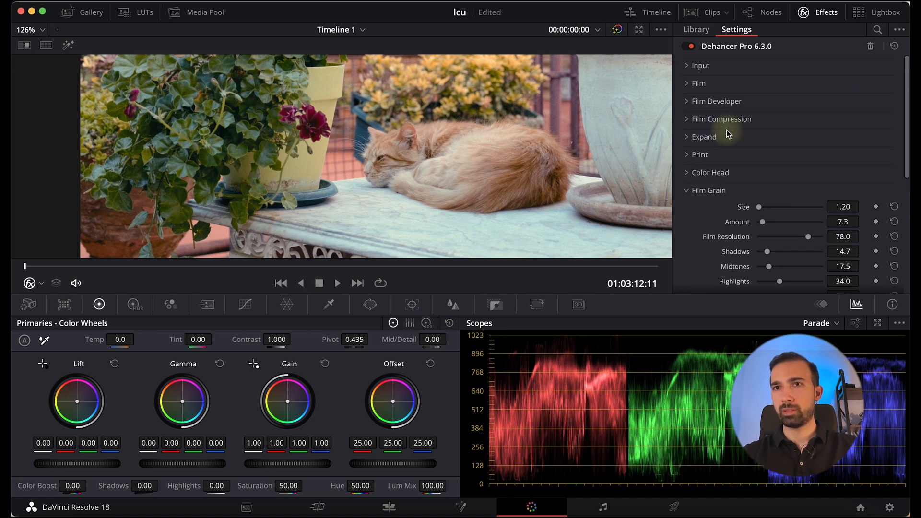
{"action": "left_click", "coordinate": [690, 84]}
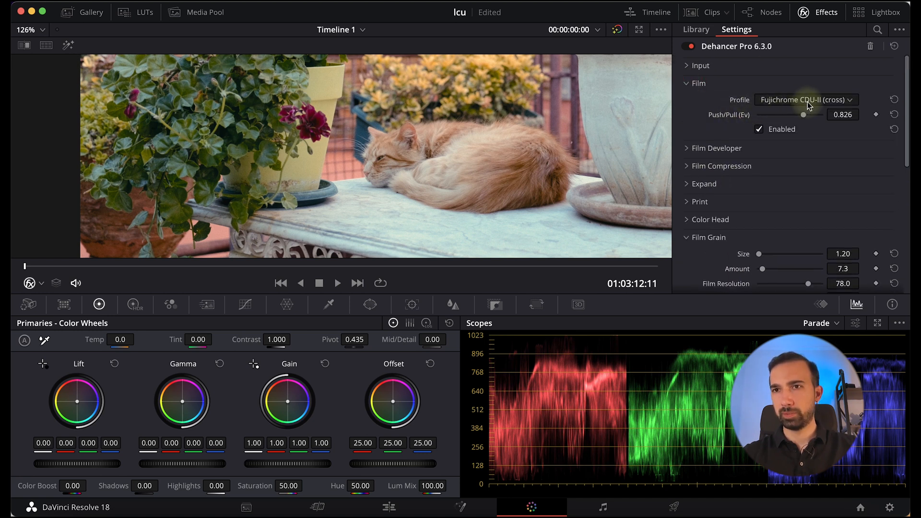
{"action": "left_click", "coordinate": [690, 83]}
{"action": "left_click", "coordinate": [688, 192]}
{"action": "scroll", "coordinate": [685, 150], "scroll_direction": "down", "scroll_amount": 2}
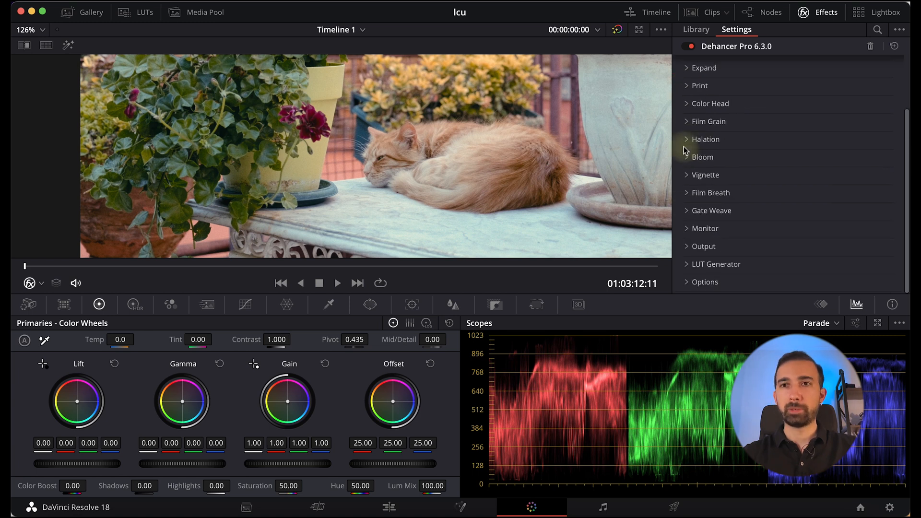
Expand the Halation settings, and compare the image with the grade bypassed and restored, including in full-screen view
{"action": "left_click", "coordinate": [686, 145]}
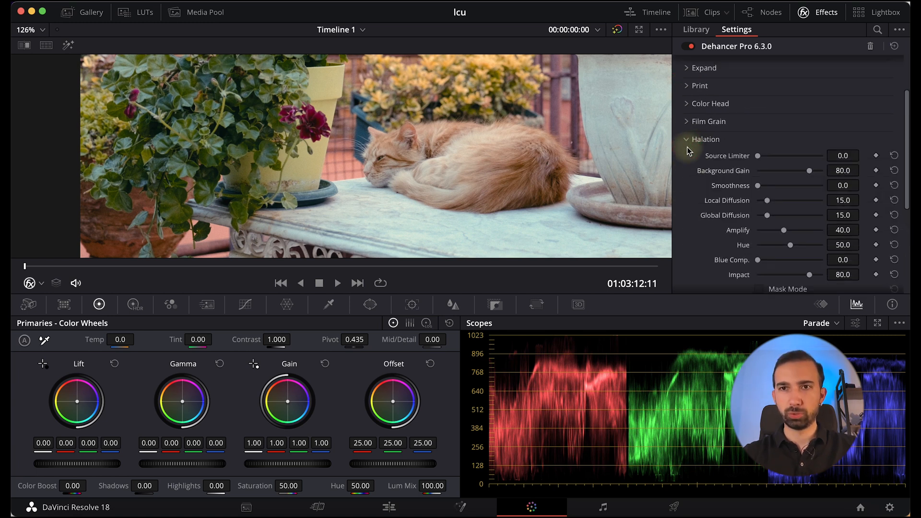
{"action": "scroll", "coordinate": [687, 147], "scroll_direction": "down", "scroll_amount": 3}
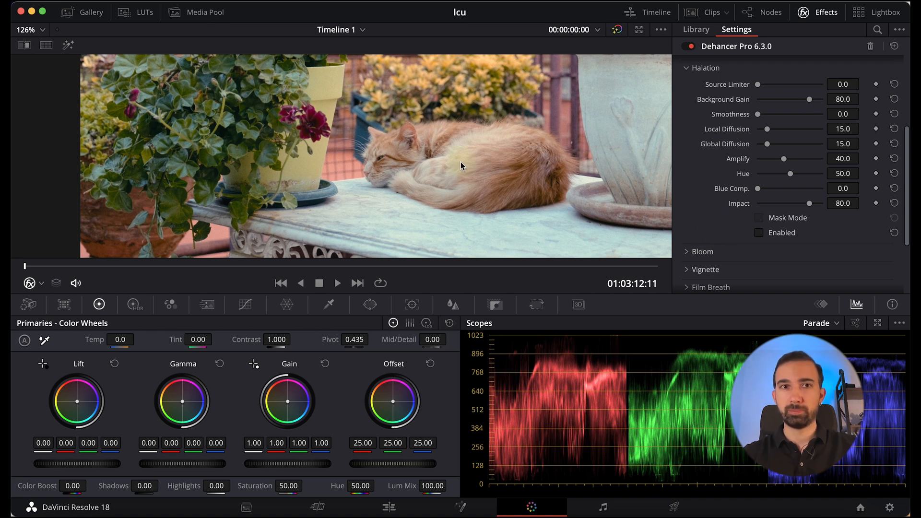
{"action": "scroll", "coordinate": [421, 162], "scroll_direction": "down", "scroll_amount": 2}
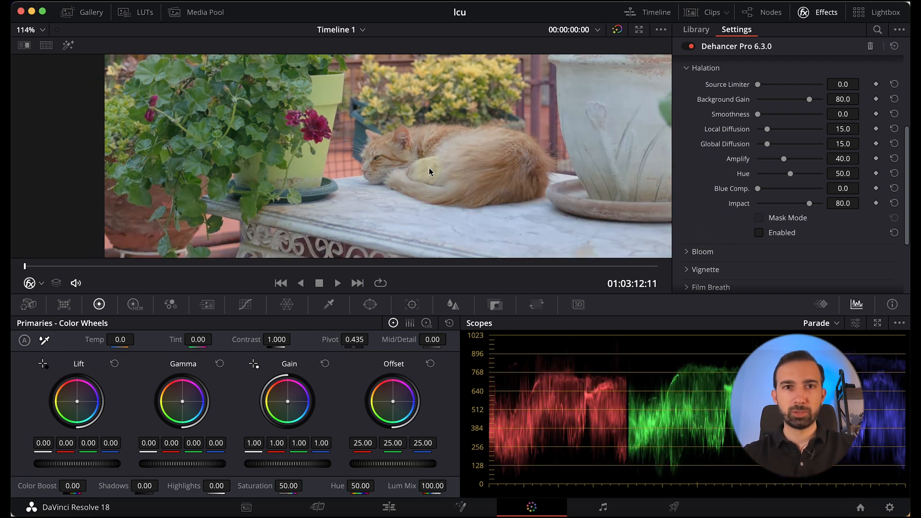
{"action": "left_click_drag", "start_coordinate": [473, 143], "coordinate": [428, 142]}
{"action": "key", "text": "super+d"}
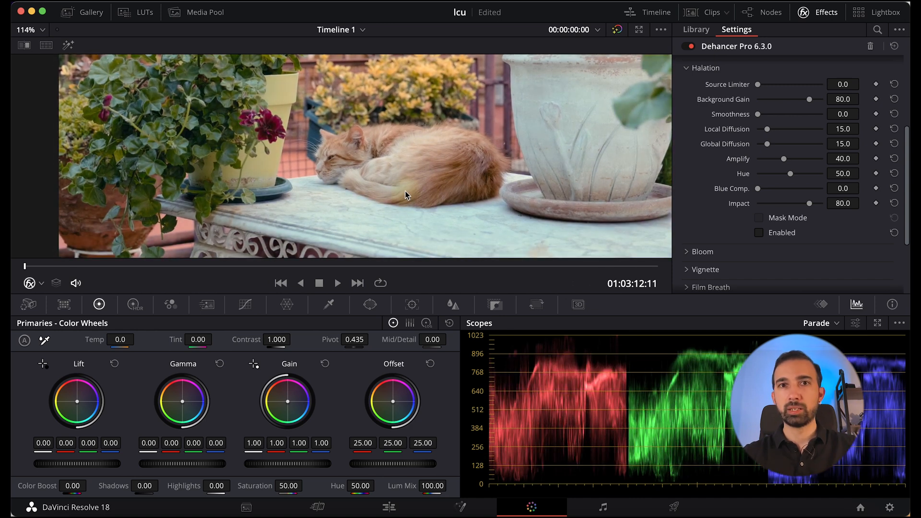
{"action": "key", "text": "super+f"}
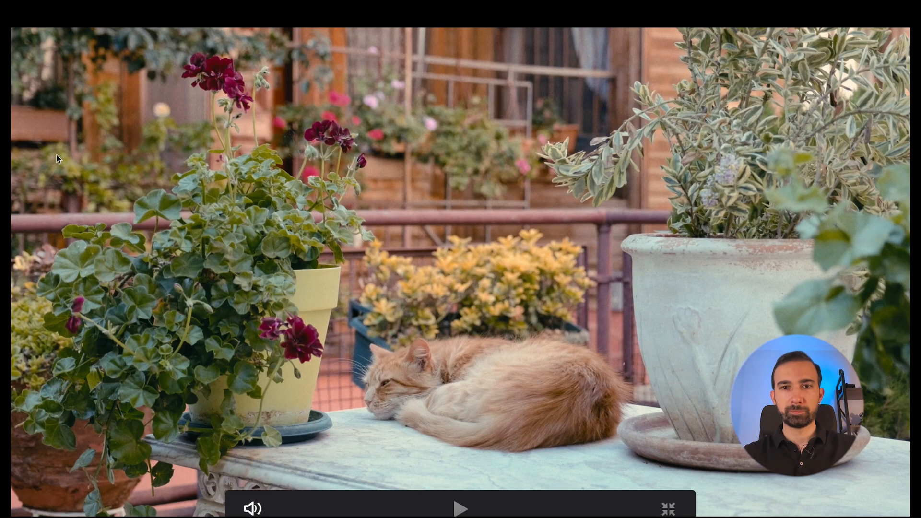
{"action": "key", "text": "super+d"}
{"action": "key", "text": "super+d"}
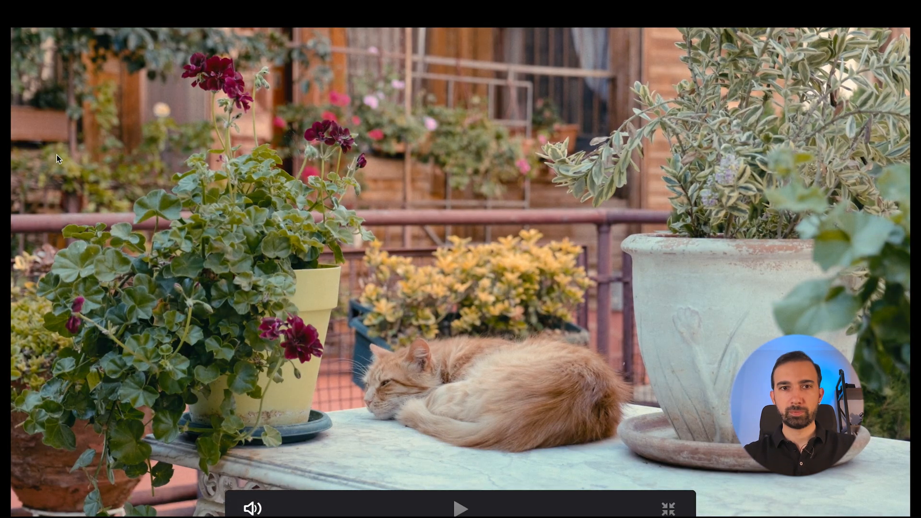
{"action": "key", "text": "super+d"}
{"action": "key", "text": "super+d"}
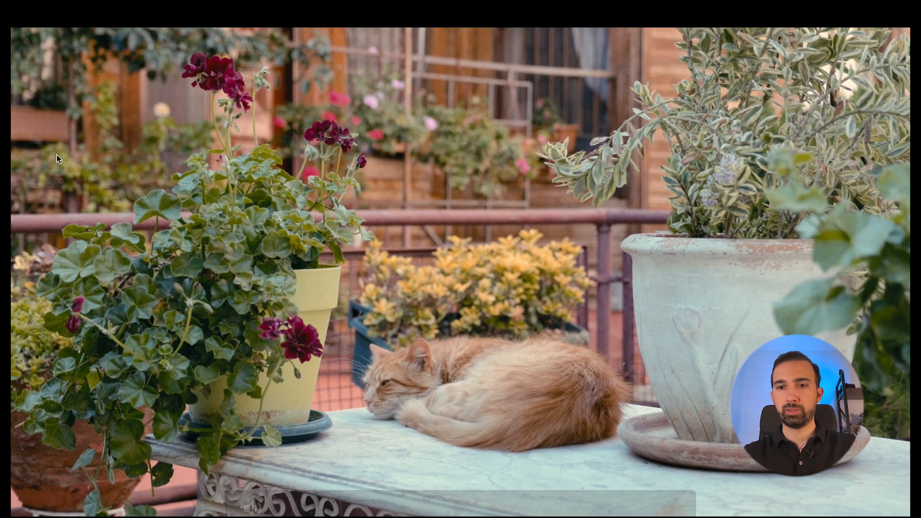
{"action": "key", "text": "Escape"}
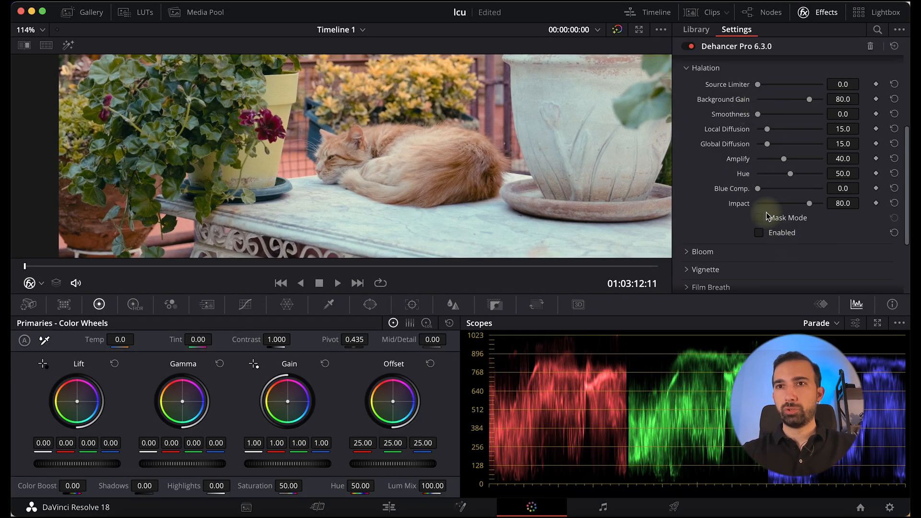
Enable Halation and turn on its Mask Mode, comparing the mask with the normal image
{"action": "left_click", "coordinate": [794, 232]}
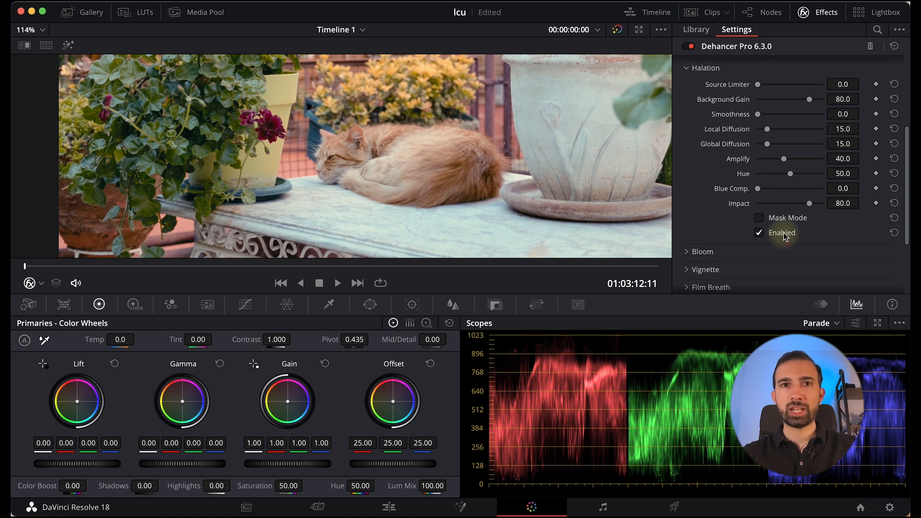
{"action": "left_click", "coordinate": [786, 221]}
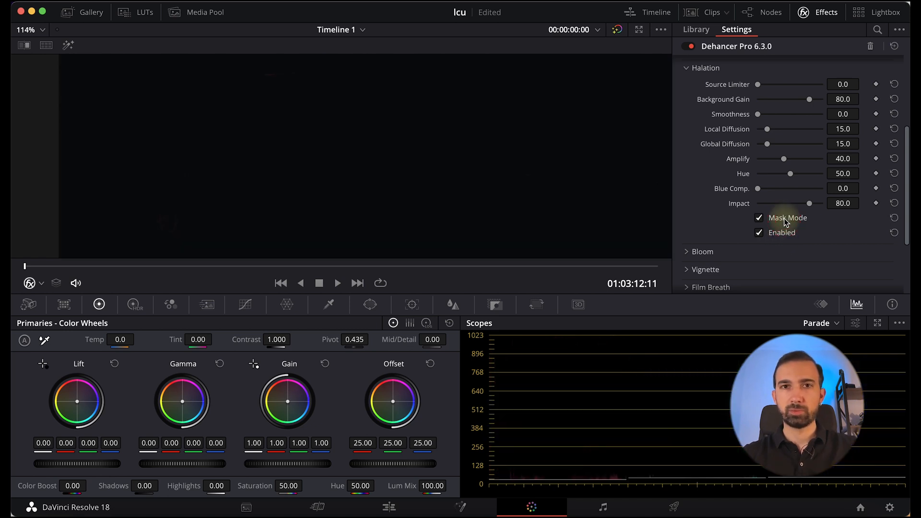
{"action": "left_click", "coordinate": [792, 222]}
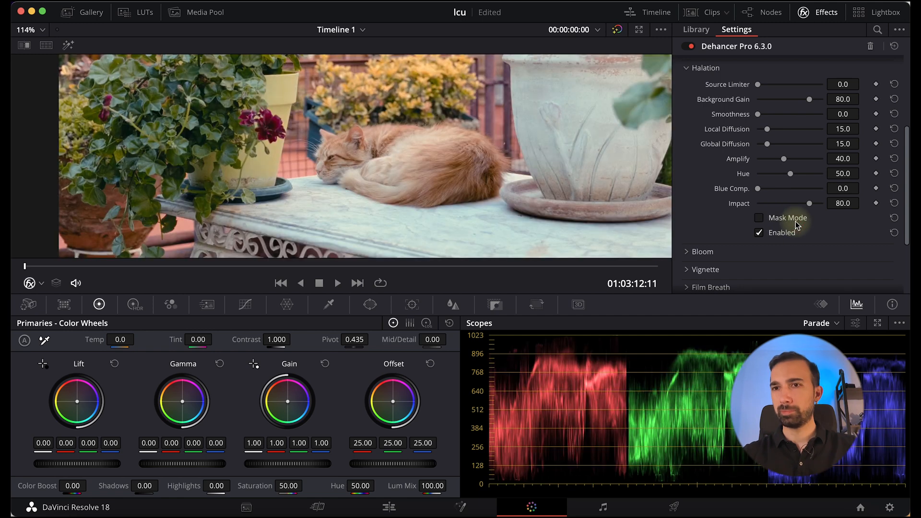
{"action": "left_click", "coordinate": [789, 220]}
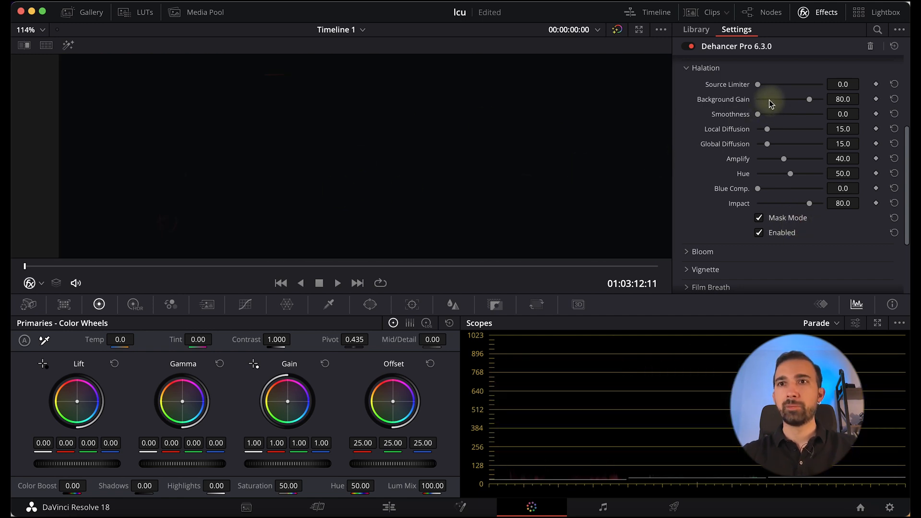
Set Halation's Local Diffusion to 37.6, and its Global Diffusion, Amplify and Impact to 100.0
{"action": "left_click_drag", "start_coordinate": [767, 129], "coordinate": [847, 145]}
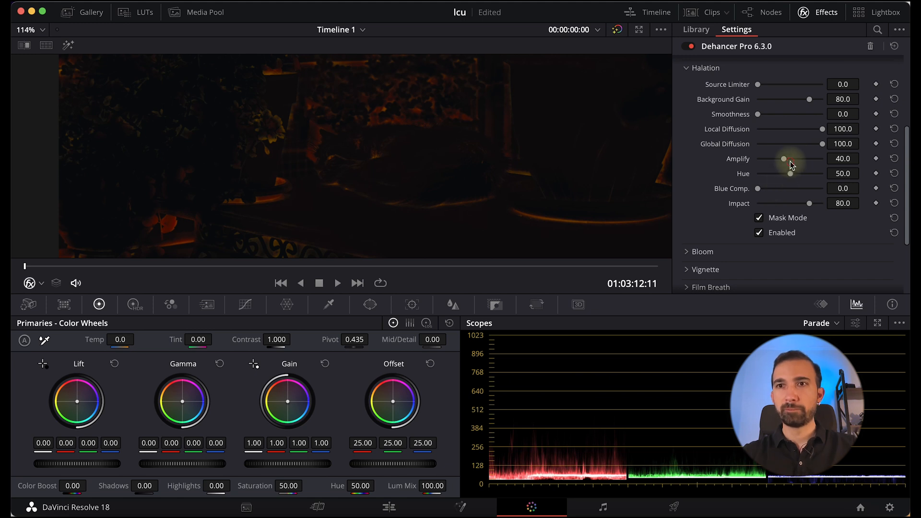
{"action": "left_click_drag", "start_coordinate": [788, 163], "coordinate": [844, 166]}
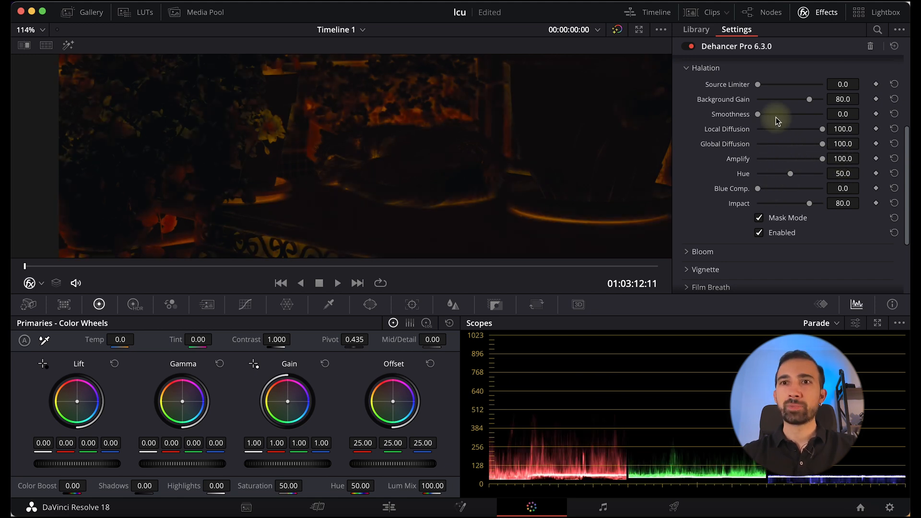
{"action": "left_click_drag", "start_coordinate": [788, 132], "coordinate": [739, 131]}
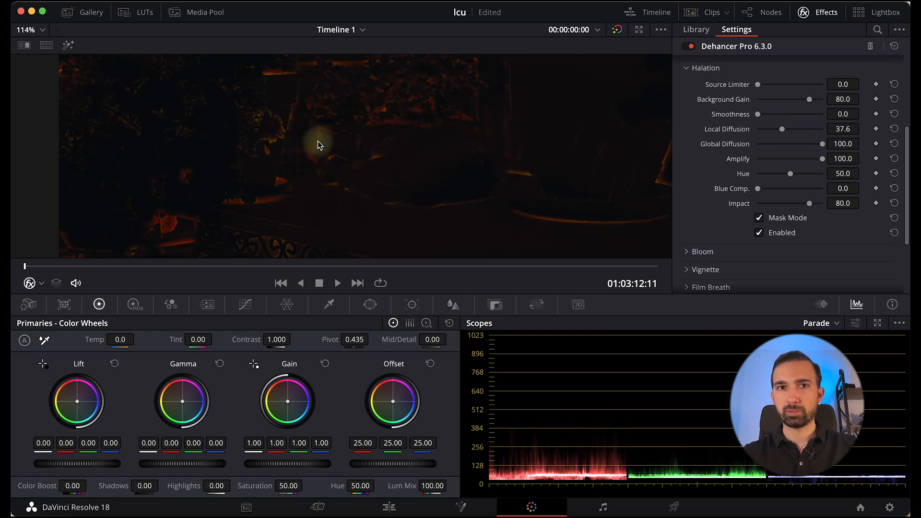
{"action": "mouse_move", "coordinate": [821, 144]}
{"action": "left_mouse_down"}
{"action": "mouse_move", "coordinate": [776, 147]}
{"action": "mouse_move", "coordinate": [830, 145]}
{"action": "left_mouse_up"}
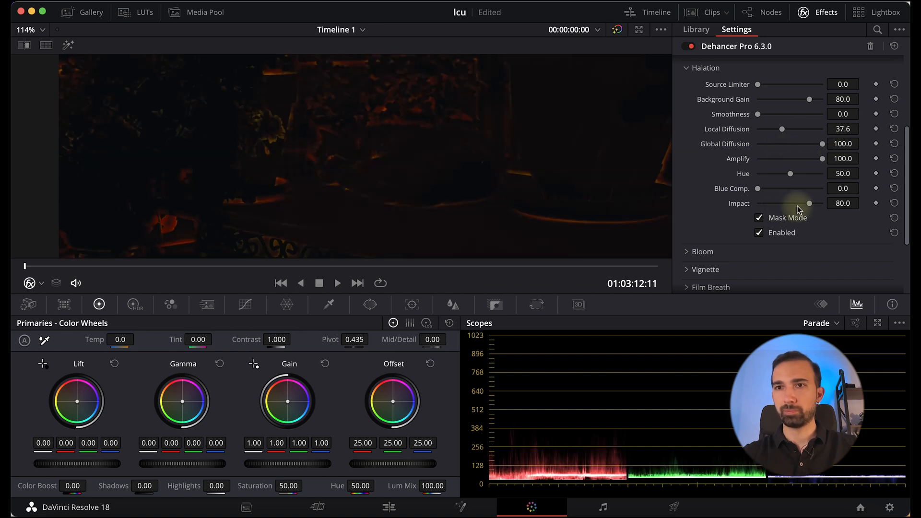
{"action": "mouse_move", "coordinate": [809, 204]}
{"action": "left_mouse_down"}
{"action": "mouse_move", "coordinate": [791, 204]}
{"action": "mouse_move", "coordinate": [822, 203]}
{"action": "left_mouse_up"}
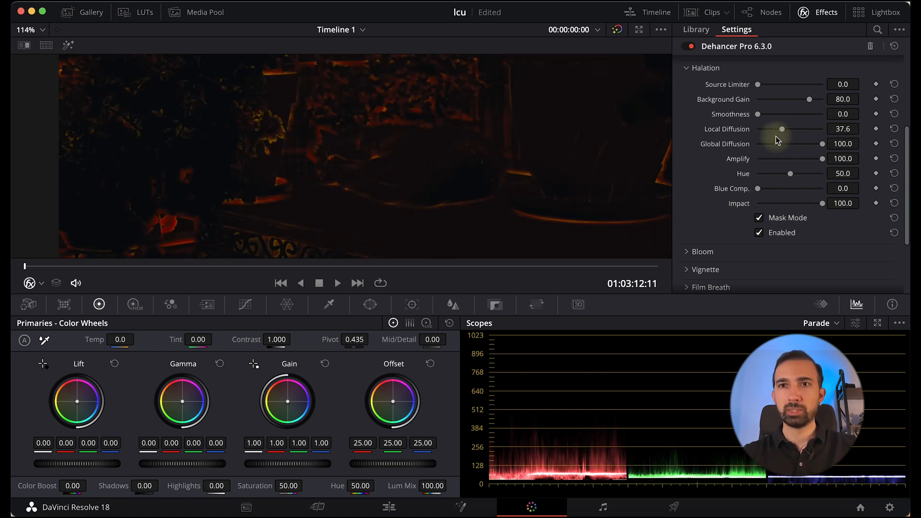
Set Halation's Smoothness to 40.3, Background Gain to 60.5, Source Limiter to 32.1 and Hue to 29.4, and turn off Mask Mode
{"action": "left_click_drag", "start_coordinate": [759, 115], "coordinate": [792, 99]}
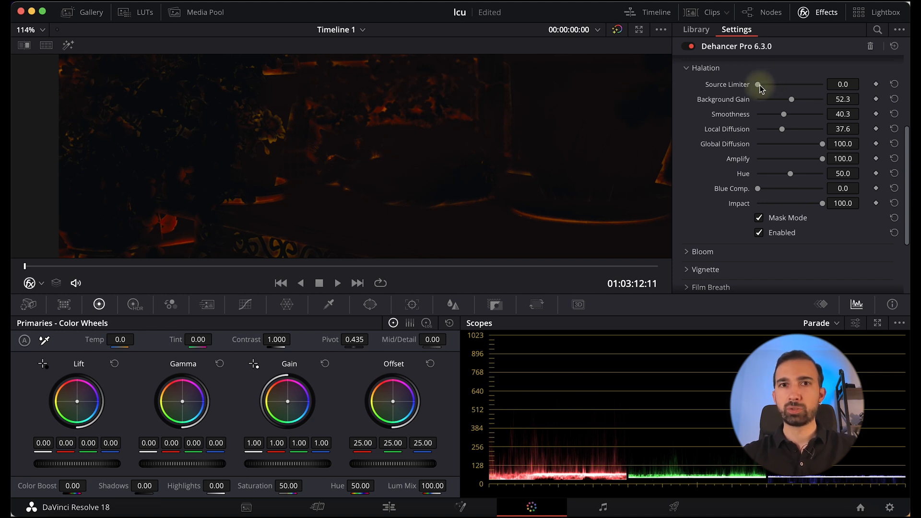
{"action": "left_click_drag", "start_coordinate": [758, 85], "coordinate": [779, 89]}
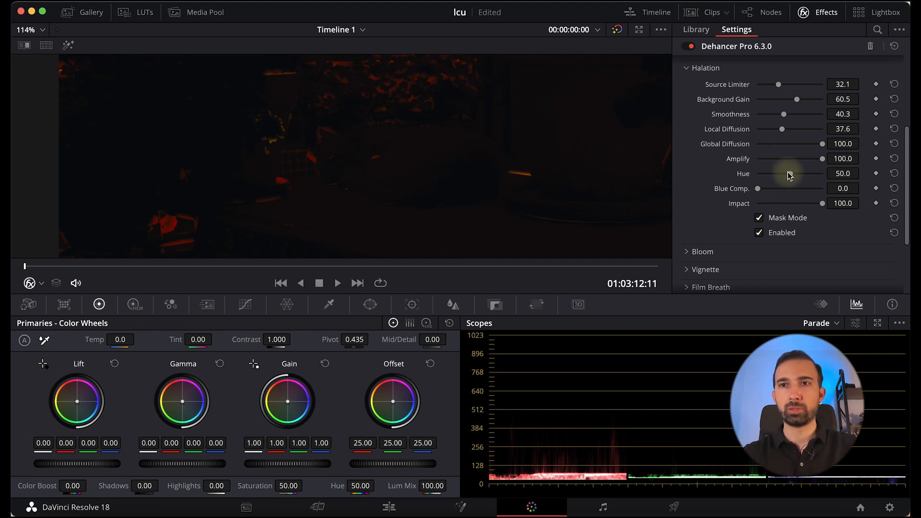
{"action": "left_click_drag", "start_coordinate": [790, 174], "coordinate": [777, 173]}
{"action": "left_click", "coordinate": [787, 217]}
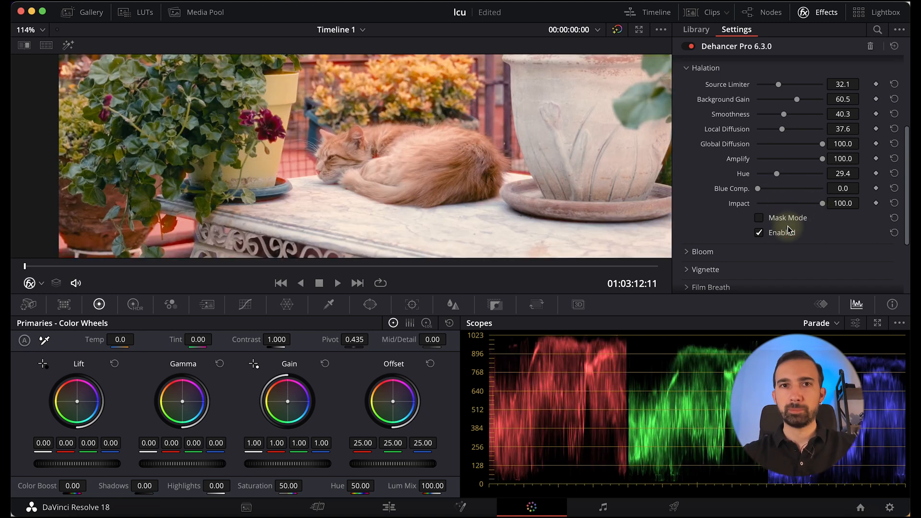
Set Halation's Amplify to 15.6 and Global Diffusion to 7.3, and compare the image with Halation off and on
{"action": "left_click_drag", "start_coordinate": [786, 158], "coordinate": [762, 145]}
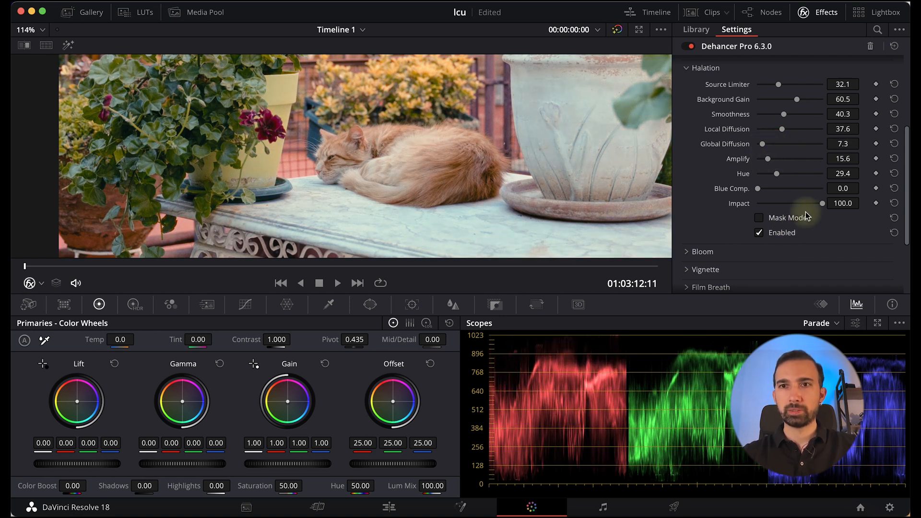
{"action": "left_click", "coordinate": [782, 234]}
{"action": "left_click", "coordinate": [781, 235]}
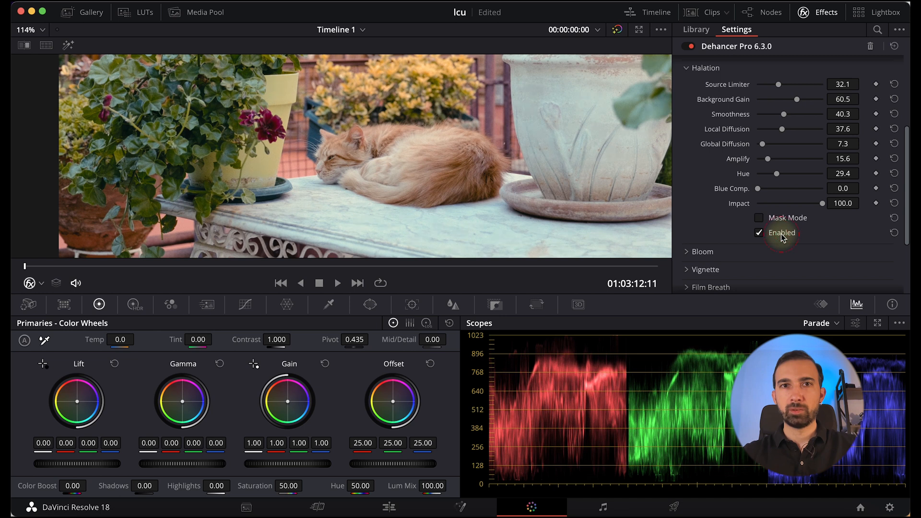
{"action": "left_click", "coordinate": [782, 234]}
{"action": "left_click", "coordinate": [782, 233]}
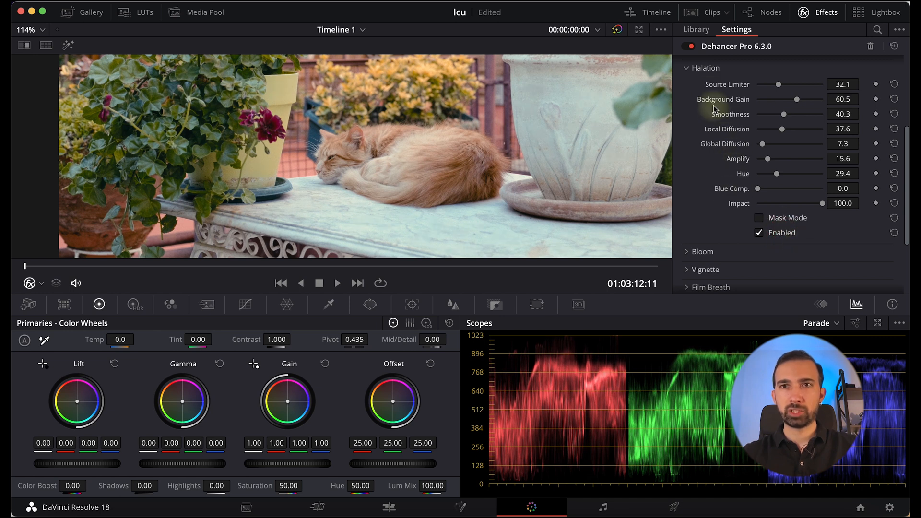
Collapse the Halation settings, and enable Bloom with its Mask Mode on
{"action": "left_click", "coordinate": [691, 67]}
{"action": "scroll", "coordinate": [693, 125], "scroll_direction": "up", "scroll_amount": 3}
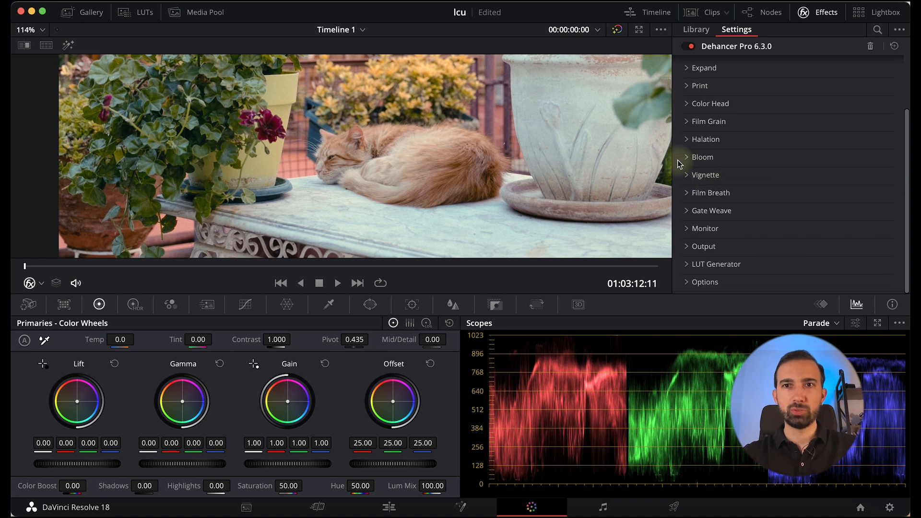
{"action": "left_click", "coordinate": [693, 157]}
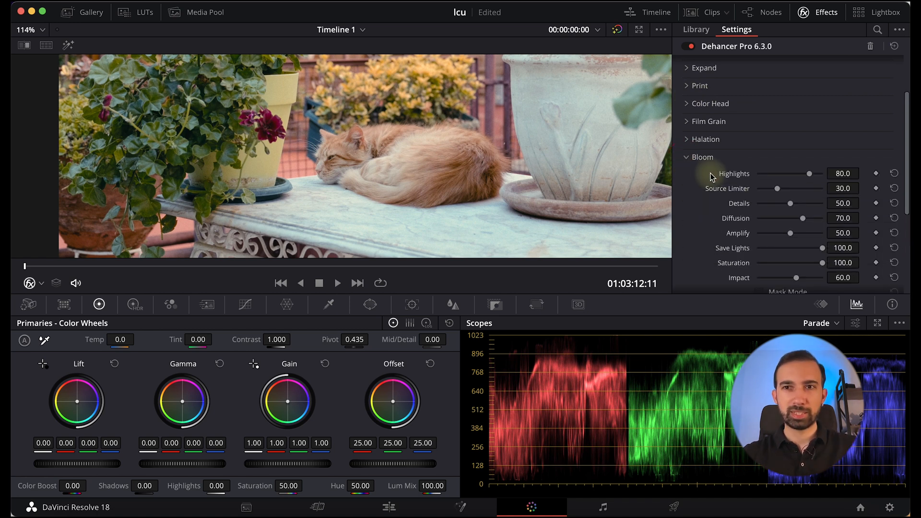
{"action": "scroll", "coordinate": [697, 204], "scroll_direction": "down", "scroll_amount": 3}
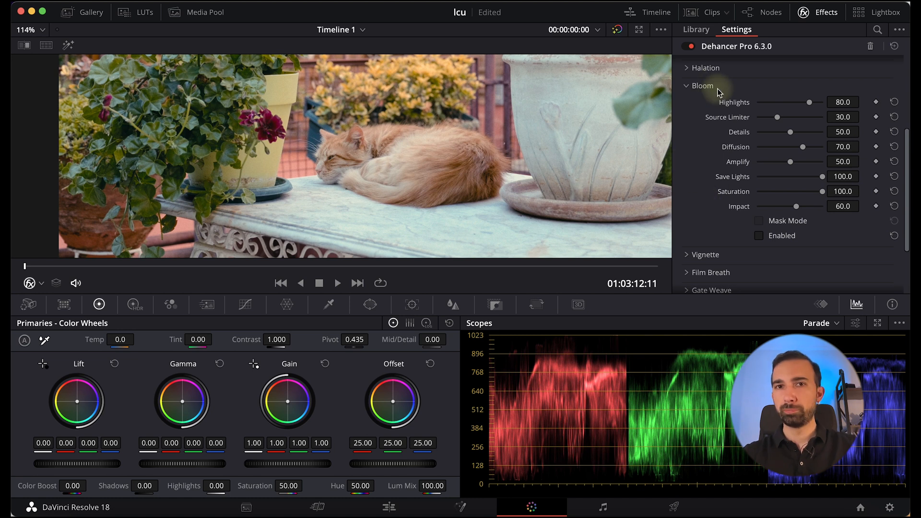
{"action": "left_click", "coordinate": [775, 239]}
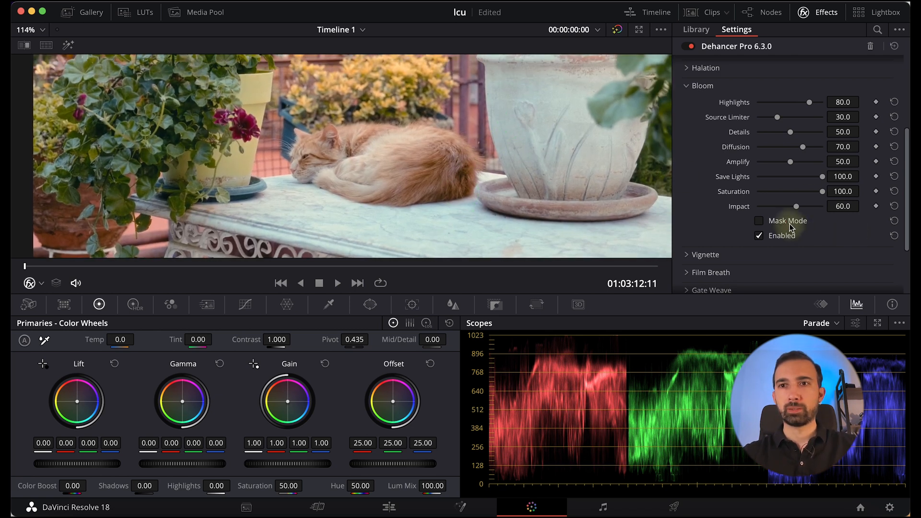
{"action": "left_click", "coordinate": [790, 224]}
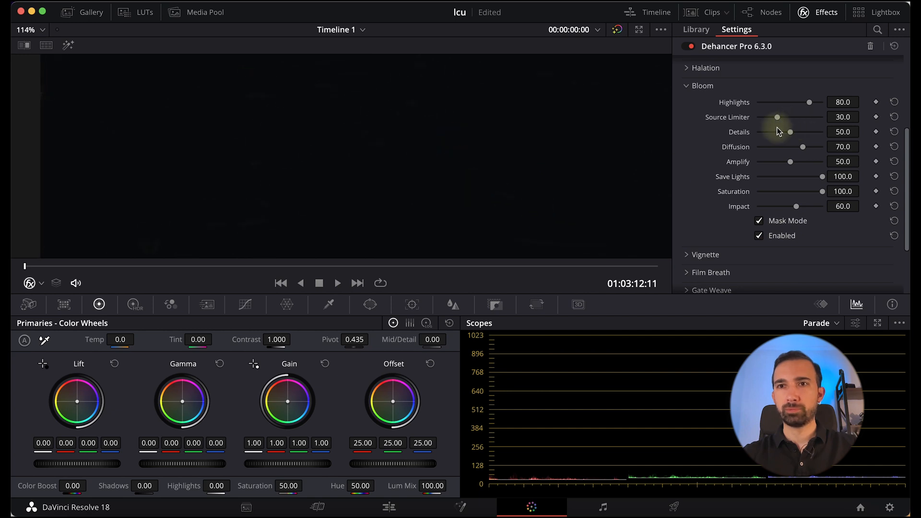
Raise Bloom's Amplify and Impact to 100.0 and check the mask over the whole frame
{"action": "left_click_drag", "start_coordinate": [790, 162], "coordinate": [884, 165]}
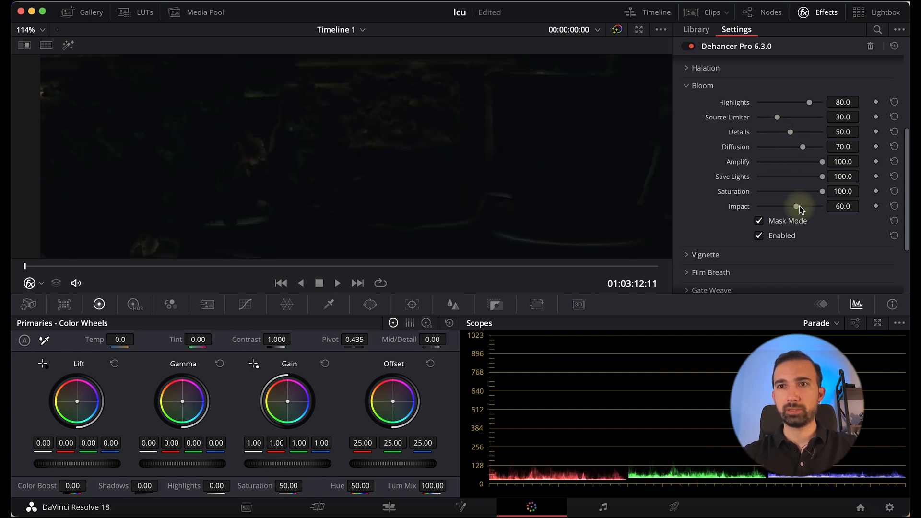
{"action": "left_click_drag", "start_coordinate": [800, 209], "coordinate": [892, 204]}
{"action": "scroll", "coordinate": [528, 168], "scroll_direction": "down", "scroll_amount": 3}
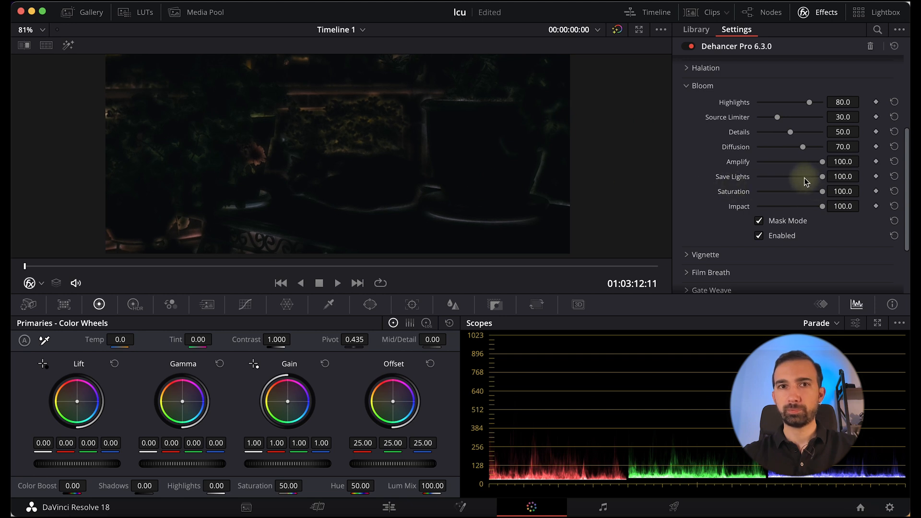
Try Bloom's Save Lights at 13.8 with Mask Mode off, and return it to 100.0
{"action": "left_click_drag", "start_coordinate": [809, 179], "coordinate": [766, 177]}
{"action": "left_click", "coordinate": [774, 227]}
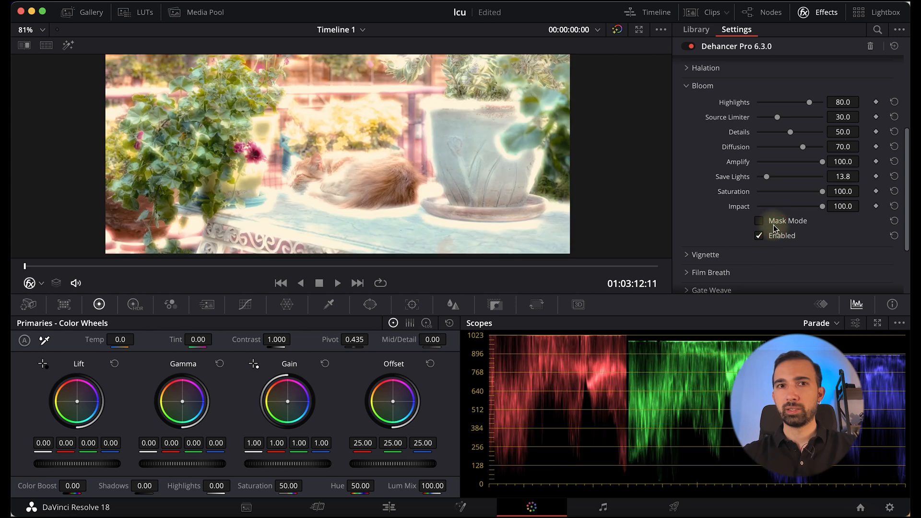
{"action": "left_click_drag", "start_coordinate": [767, 174], "coordinate": [850, 175]}
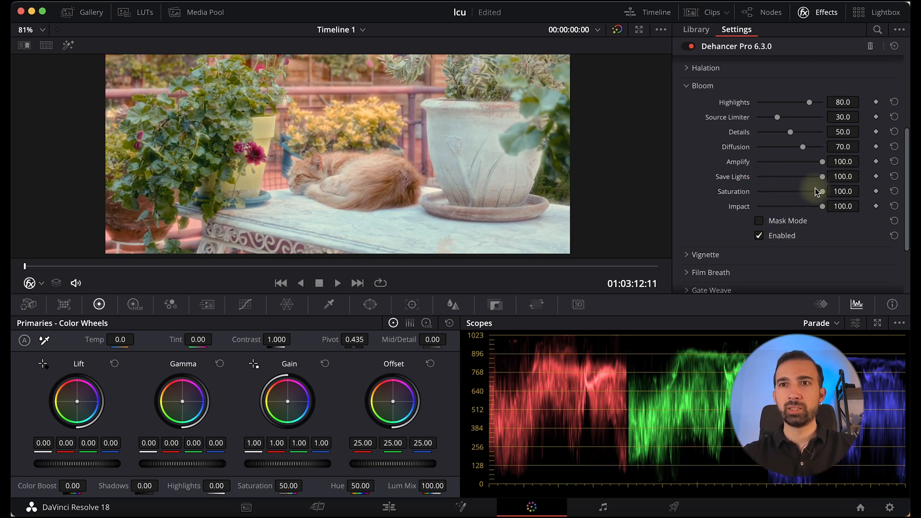
Set Bloom's Details to 17.5, Highlights to 29.4 and Diffusion to 100.0 in Mask Mode, and return to the normal image
{"action": "left_click_drag", "start_coordinate": [790, 132], "coordinate": [837, 131]}
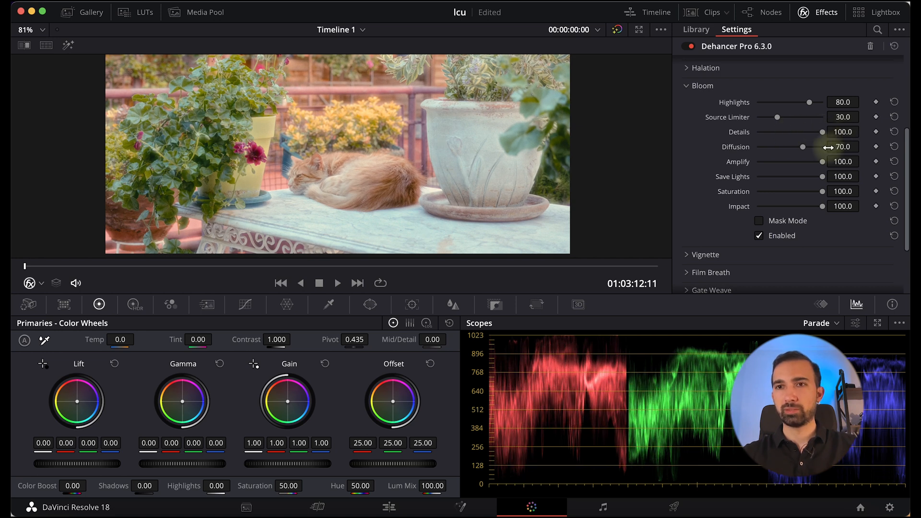
{"action": "left_click", "coordinate": [785, 224]}
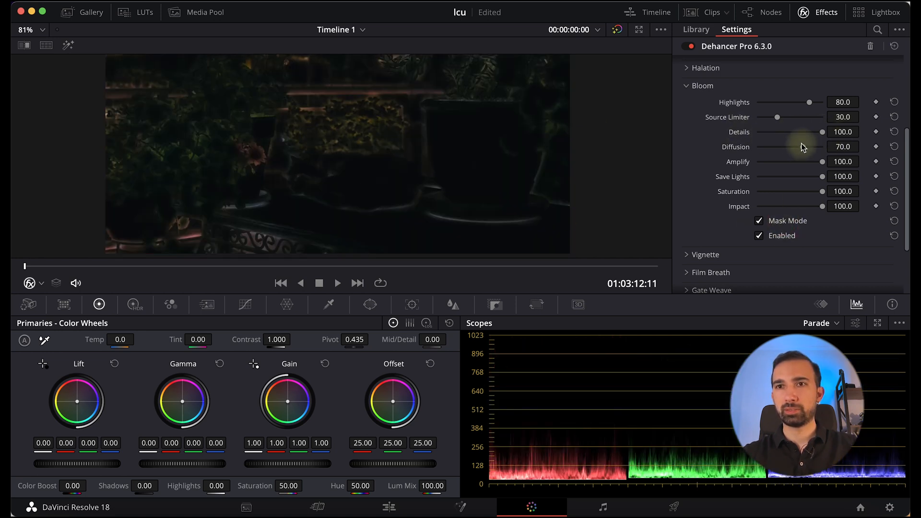
{"action": "left_click_drag", "start_coordinate": [807, 134], "coordinate": [768, 134]}
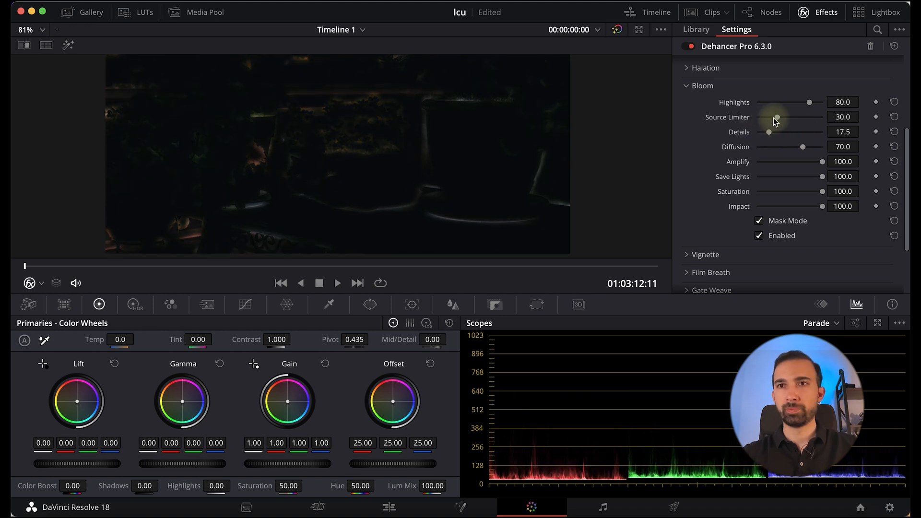
{"action": "left_click_drag", "start_coordinate": [775, 103], "coordinate": [777, 103]}
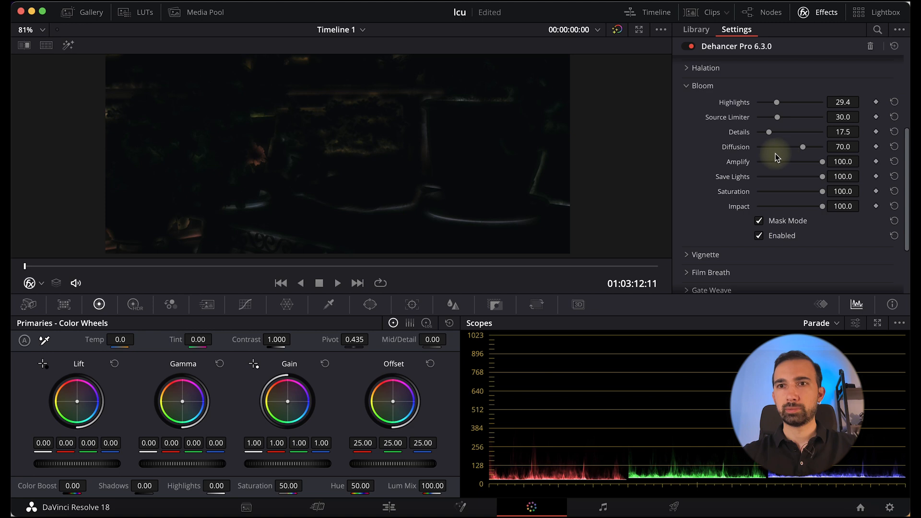
{"action": "double_click", "coordinate": [778, 146]}
{"action": "left_click", "coordinate": [760, 221]}
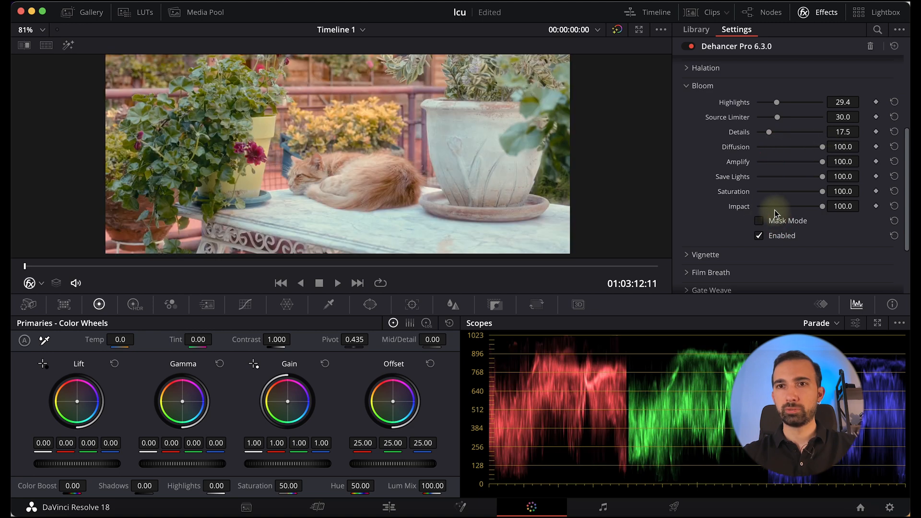
Set Bloom's Amplify to 23.0, Impact to 34.8 and Source Limiter to 22.0, and compare the cat close-up with Bloom off
{"action": "left_click", "coordinate": [767, 162]}
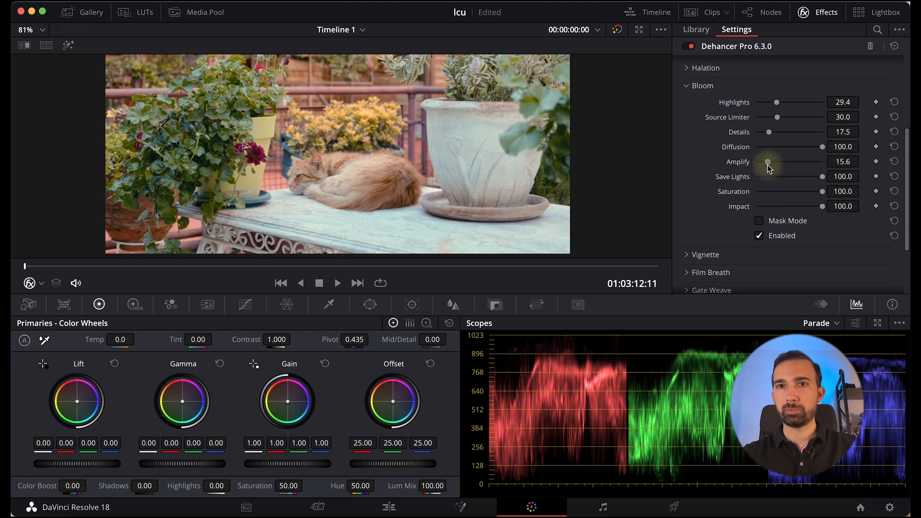
{"action": "left_click", "coordinate": [773, 206]}
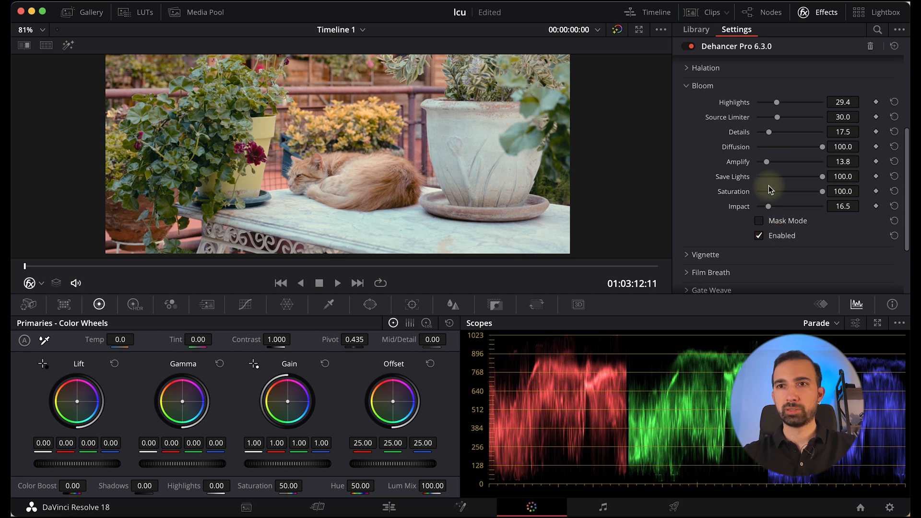
{"action": "left_click", "coordinate": [780, 206]}
{"action": "left_click", "coordinate": [783, 236]}
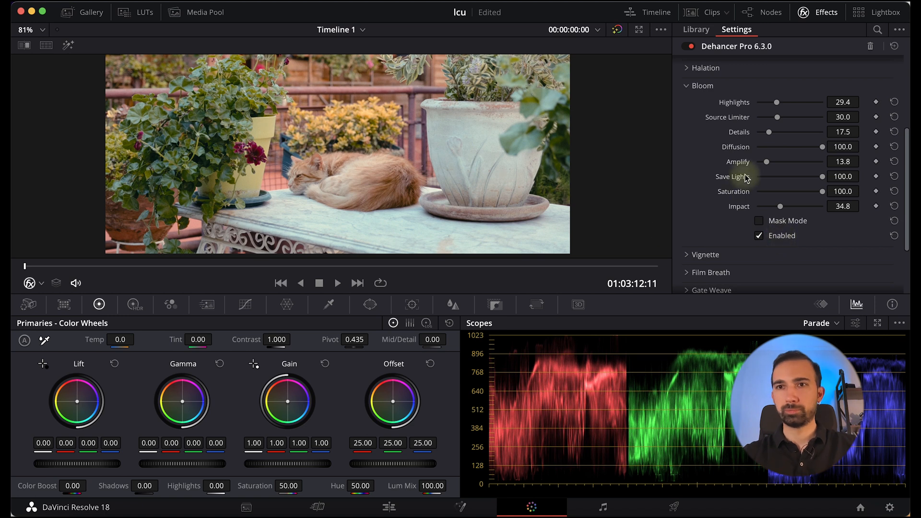
{"action": "left_click_drag", "start_coordinate": [769, 163], "coordinate": [772, 162]}
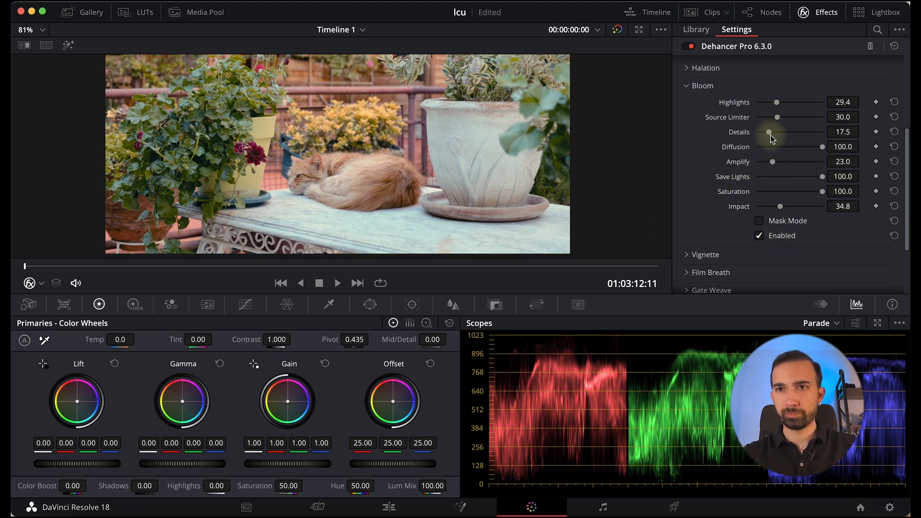
{"action": "left_click_drag", "start_coordinate": [777, 117], "coordinate": [772, 117]}
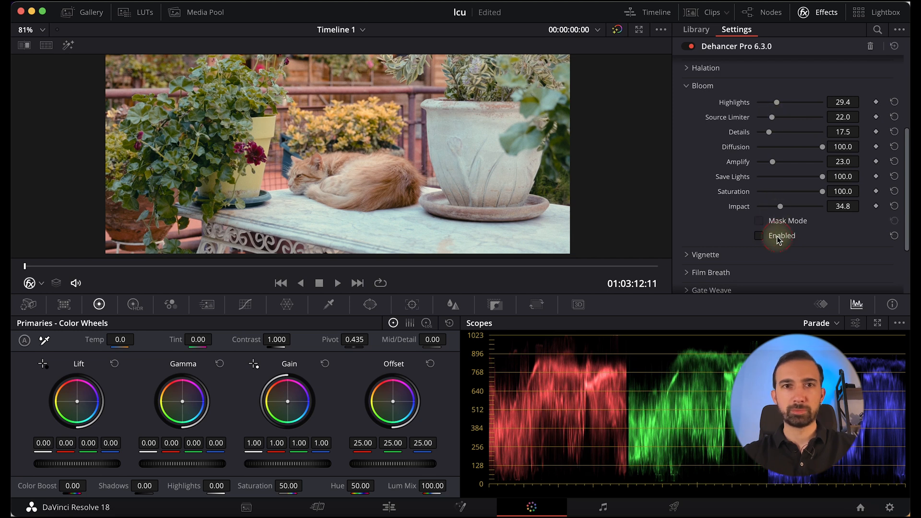
{"action": "scroll", "coordinate": [221, 120], "scroll_direction": "up", "scroll_amount": 5}
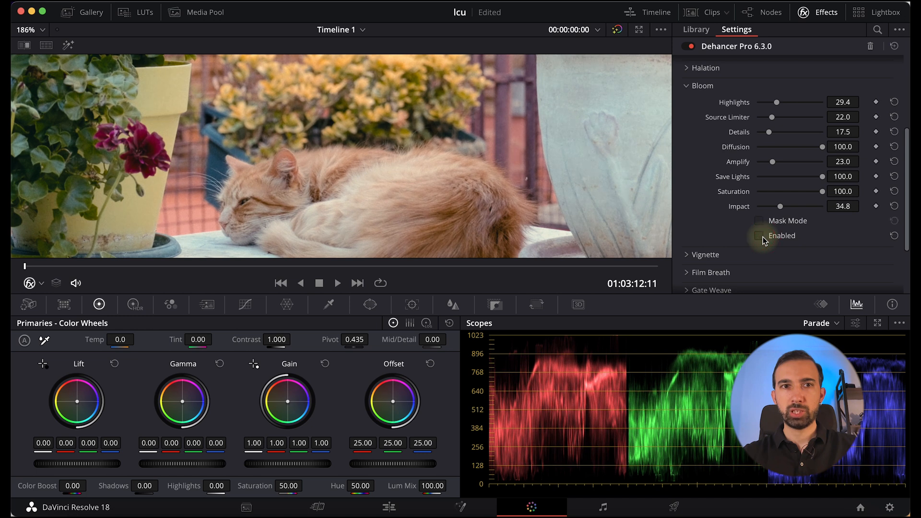
{"action": "left_click", "coordinate": [696, 87]}
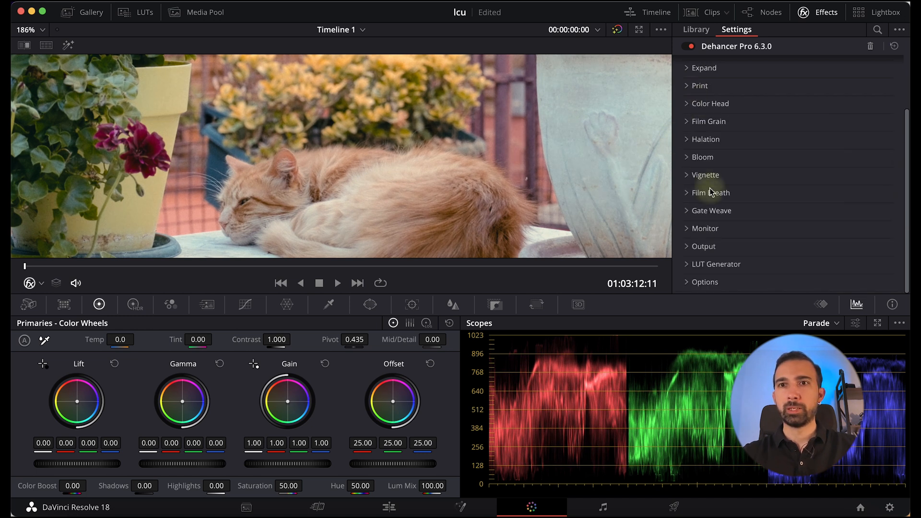
Enable the Vignette over the whole frame with Feather at 0.0 and Aspect Ratio at -37.6
{"action": "left_click", "coordinate": [689, 175]}
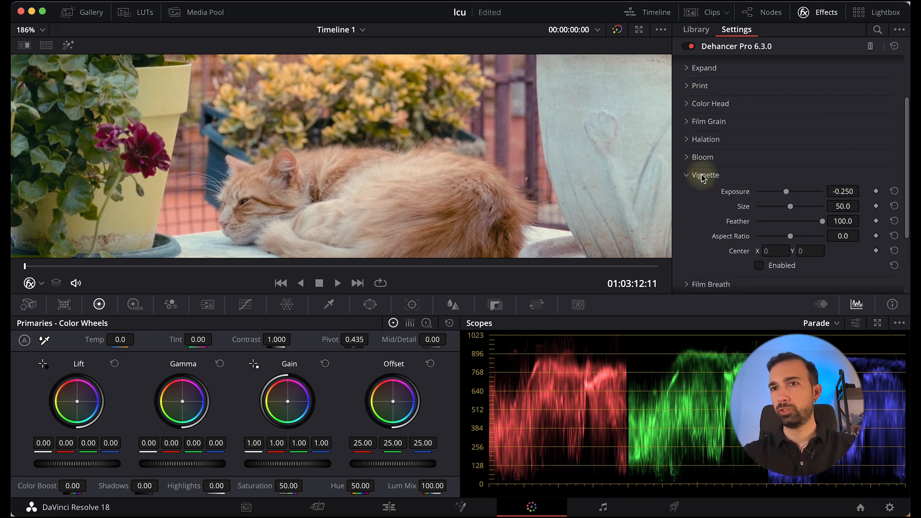
{"action": "scroll", "coordinate": [267, 119], "scroll_direction": "down", "scroll_amount": 5}
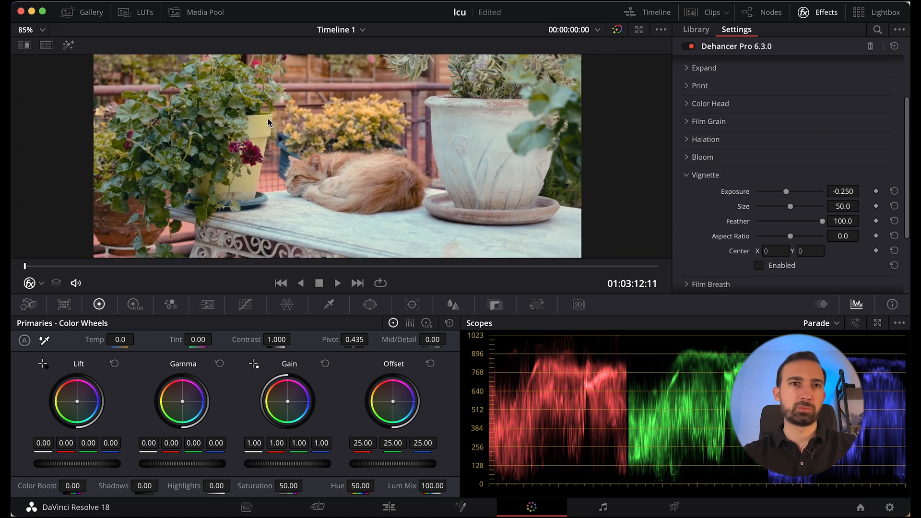
{"action": "scroll", "coordinate": [410, 235], "scroll_direction": "up", "scroll_amount": 2}
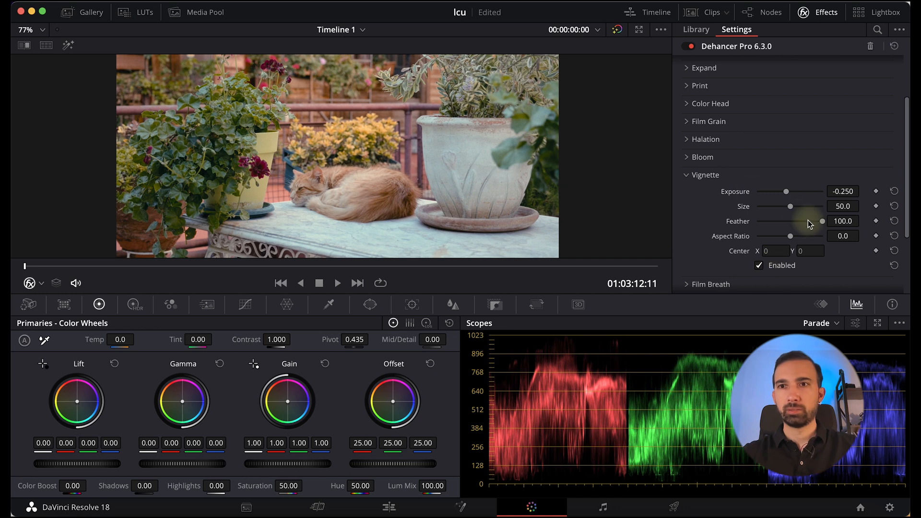
{"action": "left_click_drag", "start_coordinate": [773, 225], "coordinate": [716, 220]}
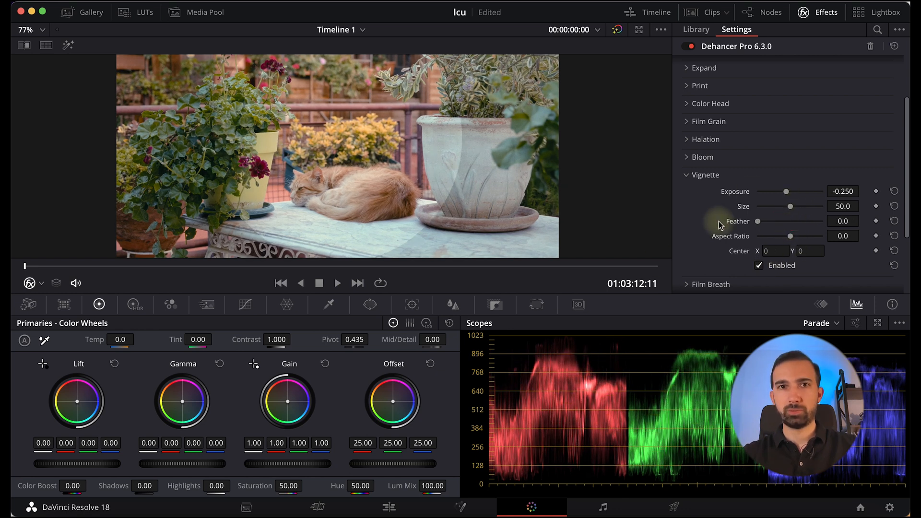
{"action": "left_click_drag", "start_coordinate": [796, 241], "coordinate": [775, 249]}
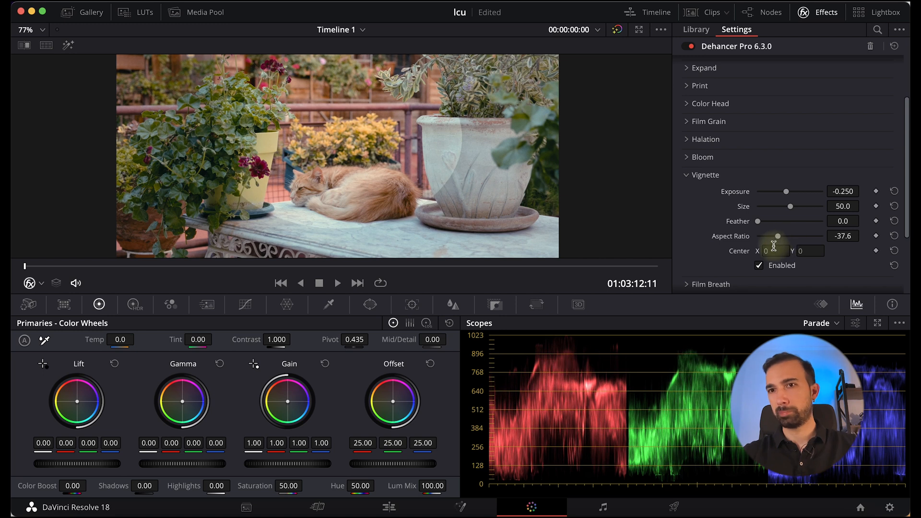
Set the Vignette's Size to 45.0, Exposure to -0.936 and Feather to 59.7, and turn the Vignette off
{"action": "left_click_drag", "start_coordinate": [790, 206], "coordinate": [786, 206]}
{"action": "left_click_drag", "start_coordinate": [786, 192], "coordinate": [795, 221]}
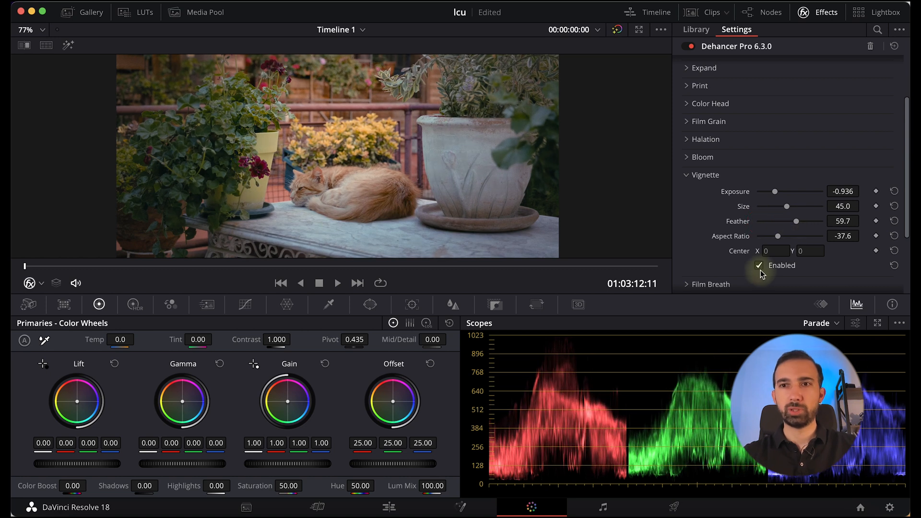
{"action": "left_click", "coordinate": [759, 266]}
{"action": "left_click", "coordinate": [696, 174]}
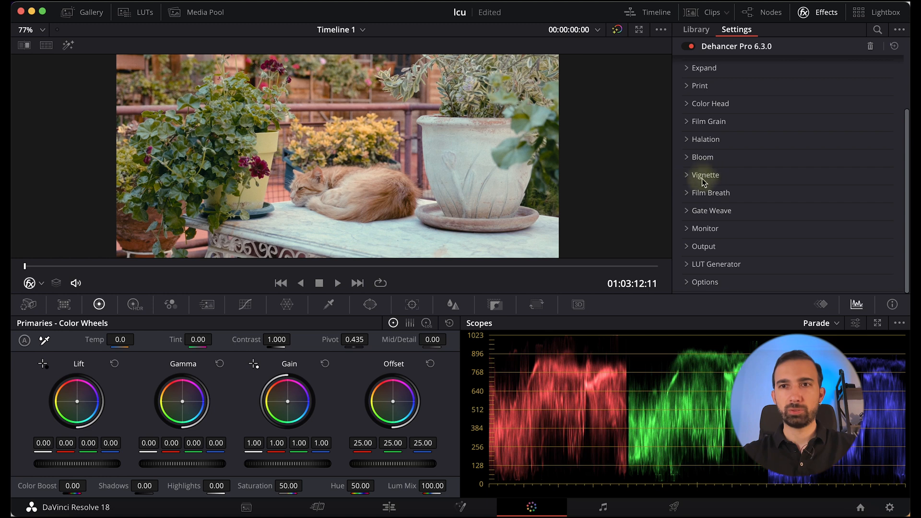
Enable Film Breath with Period 4 and Exposure, Tonal Contrast and Color at 100.0, and play the clip
{"action": "left_click", "coordinate": [687, 193]}
{"action": "scroll", "coordinate": [696, 191], "scroll_direction": "down", "scroll_amount": 3}
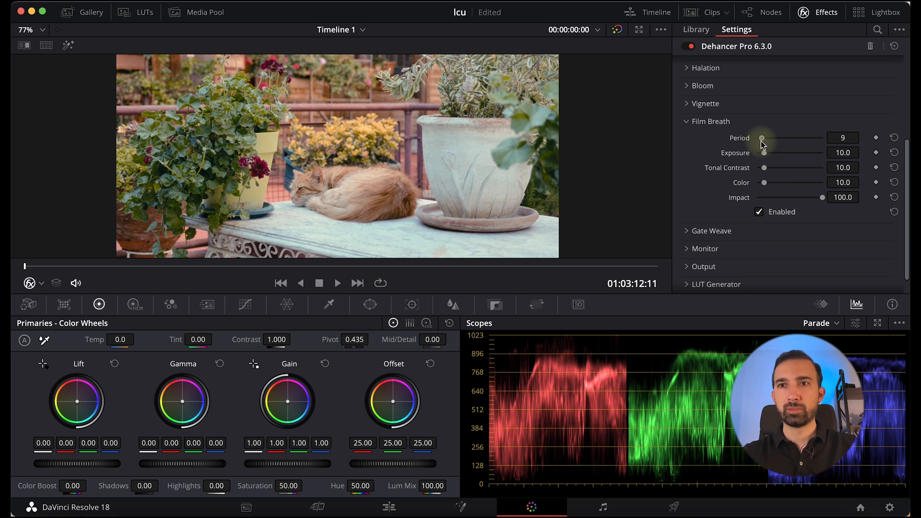
{"action": "left_click_drag", "start_coordinate": [764, 153], "coordinate": [825, 167]}
{"action": "left_click", "coordinate": [827, 152]}
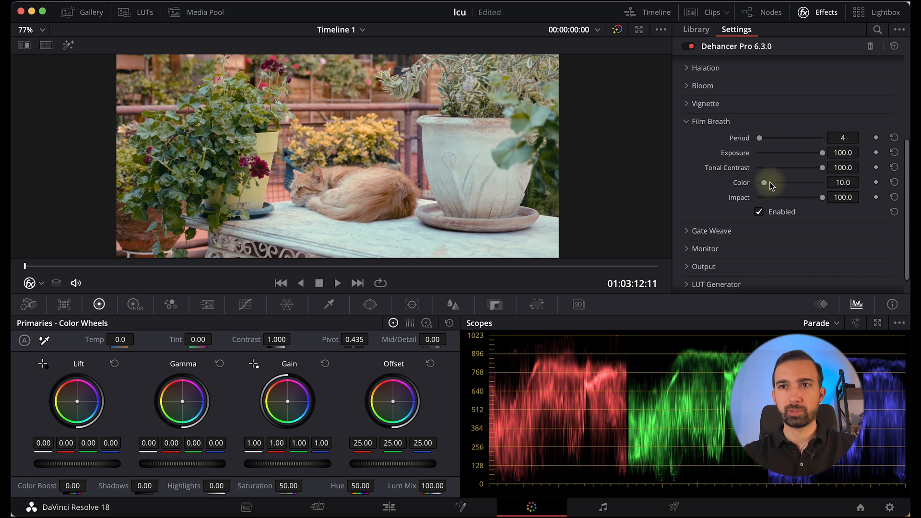
{"action": "left_click_drag", "start_coordinate": [765, 182], "coordinate": [824, 187]}
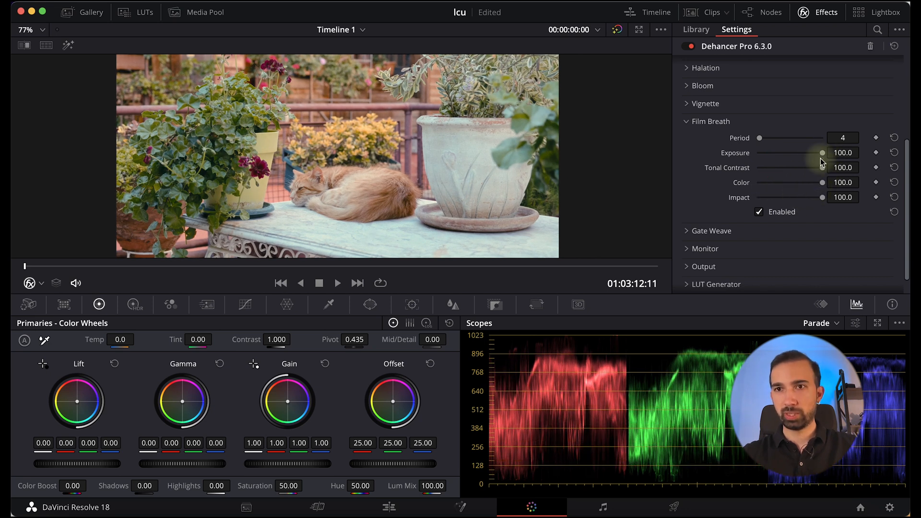
{"action": "key", "text": "space"}
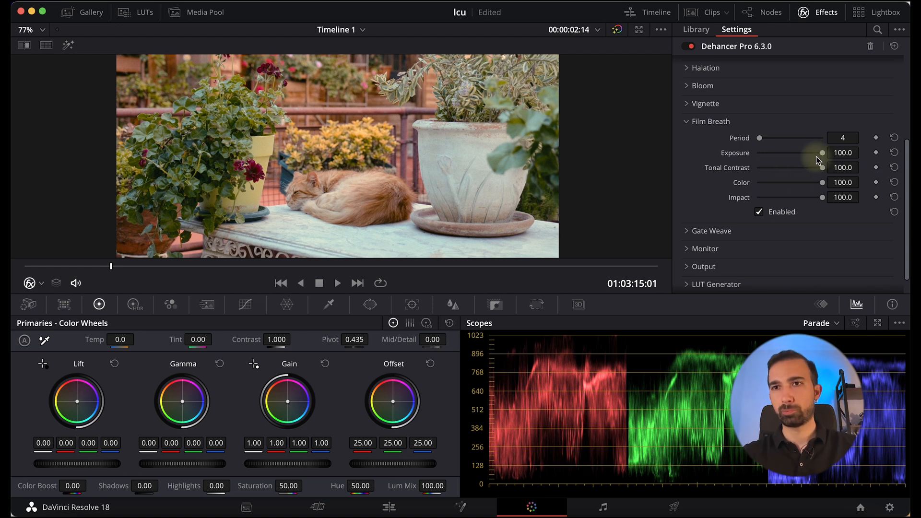
Set Film Breath's Period to 37, Exposure and Tonal Contrast to 11.9 and Color to 15.6, and collapse its settings
{"action": "left_click_drag", "start_coordinate": [760, 138], "coordinate": [776, 140]}
{"action": "left_click", "coordinate": [770, 154]}
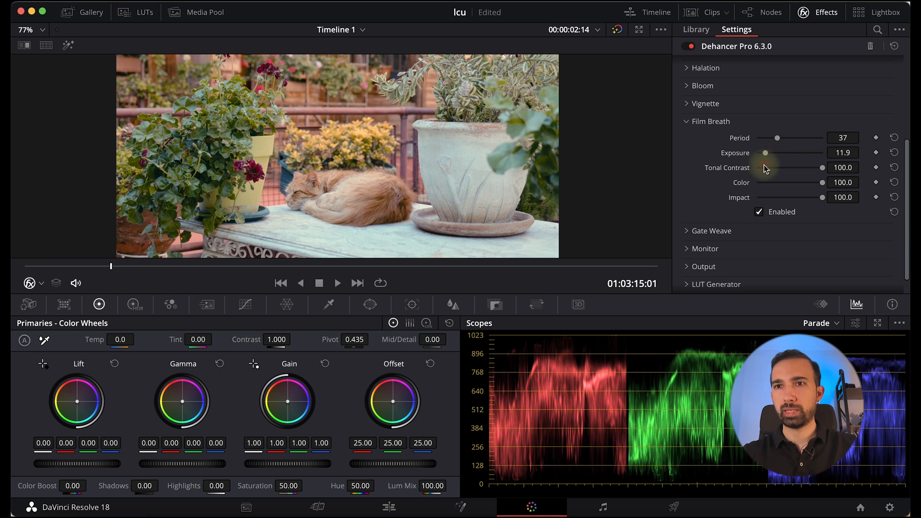
{"action": "left_click", "coordinate": [765, 168]}
{"action": "left_click", "coordinate": [767, 183]}
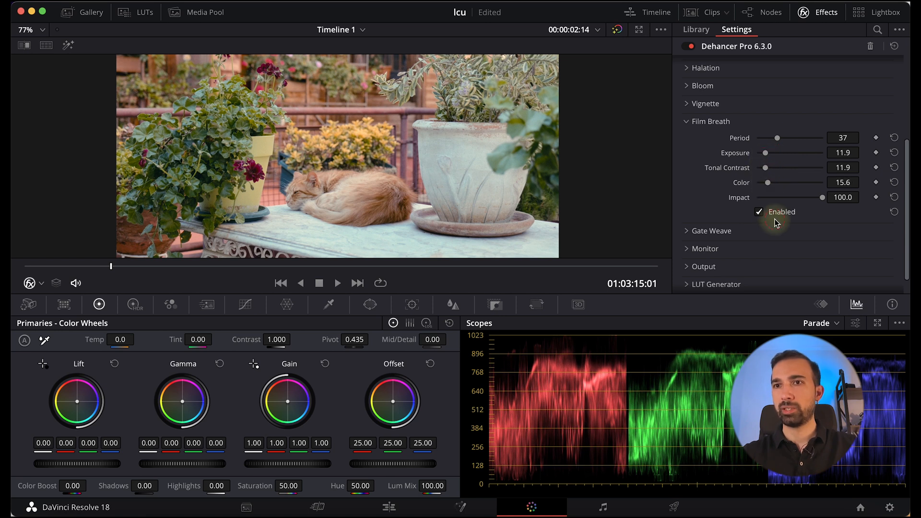
{"action": "left_click", "coordinate": [687, 123]}
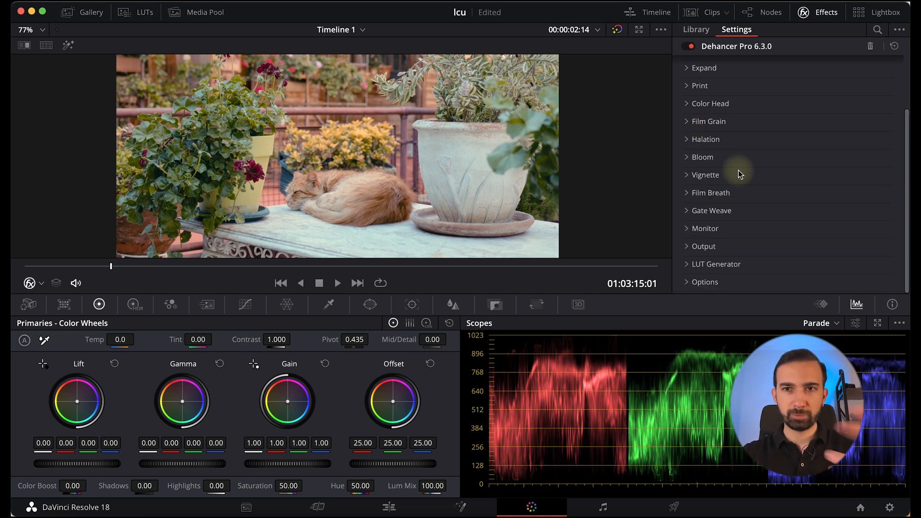
Set Gate Weave's Period to 11, Translation X and Y to 100.0 and Rotation to 95.4
{"action": "left_click", "coordinate": [691, 211]}
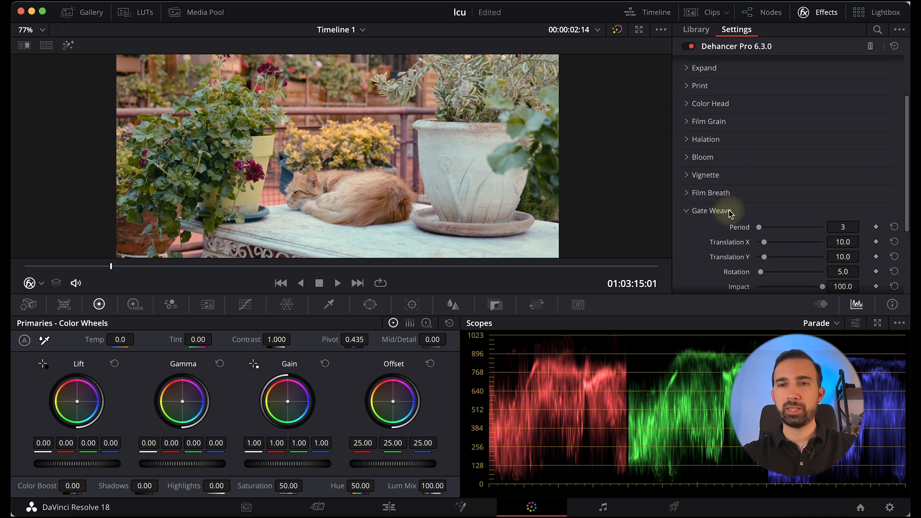
{"action": "scroll", "coordinate": [729, 211], "scroll_direction": "down", "scroll_amount": 3}
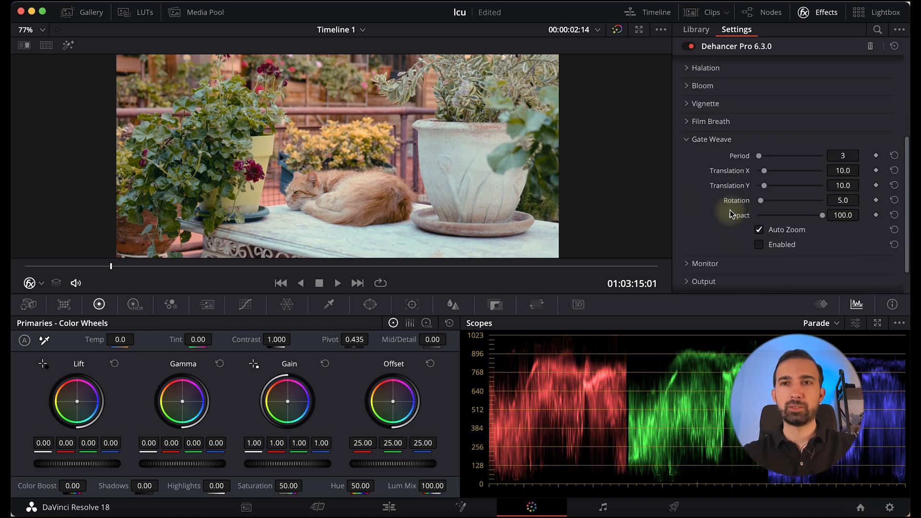
{"action": "left_click", "coordinate": [762, 156]}
{"action": "left_click_drag", "start_coordinate": [764, 171], "coordinate": [833, 171]}
{"action": "left_click", "coordinate": [821, 185]}
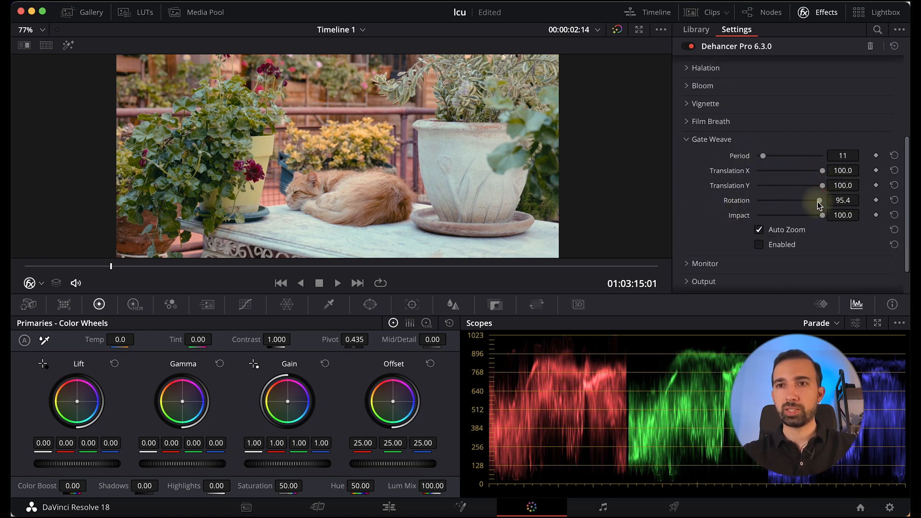
Preview Gate Weave on the playing clip, and turn it off again with its settings collapsed
{"action": "left_click", "coordinate": [777, 248]}
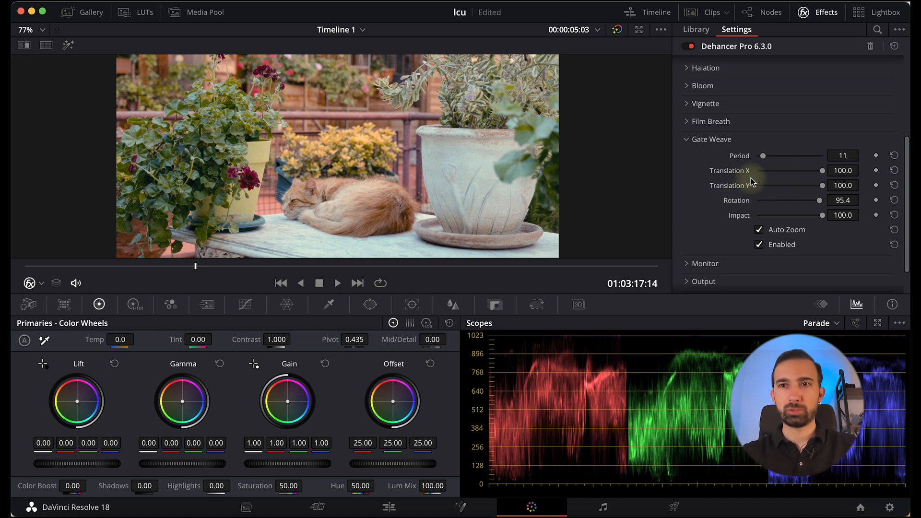
{"action": "left_click", "coordinate": [759, 244]}
{"action": "left_click", "coordinate": [691, 142]}
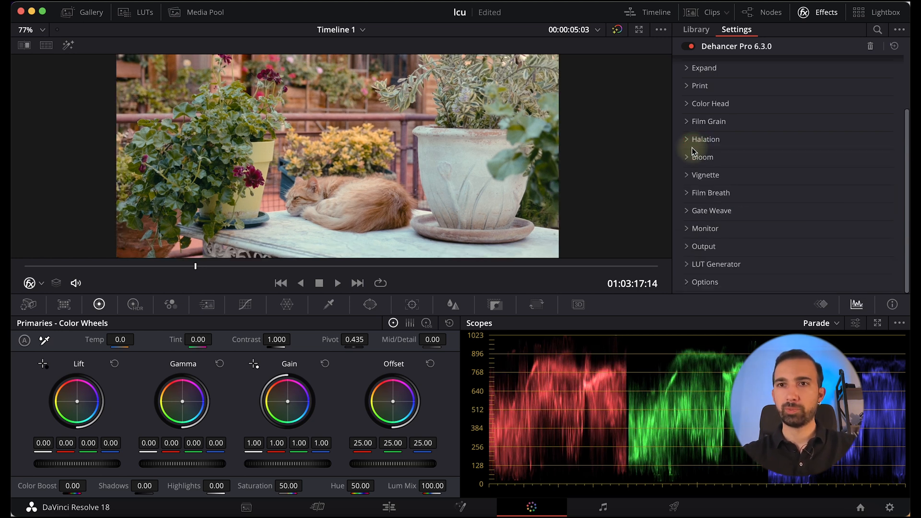
Test Monitor's Clipping Indication with Expand enabled at Black Point 20.38 and White Point 64.7, and turn Expand off again
{"action": "left_click", "coordinate": [694, 228]}
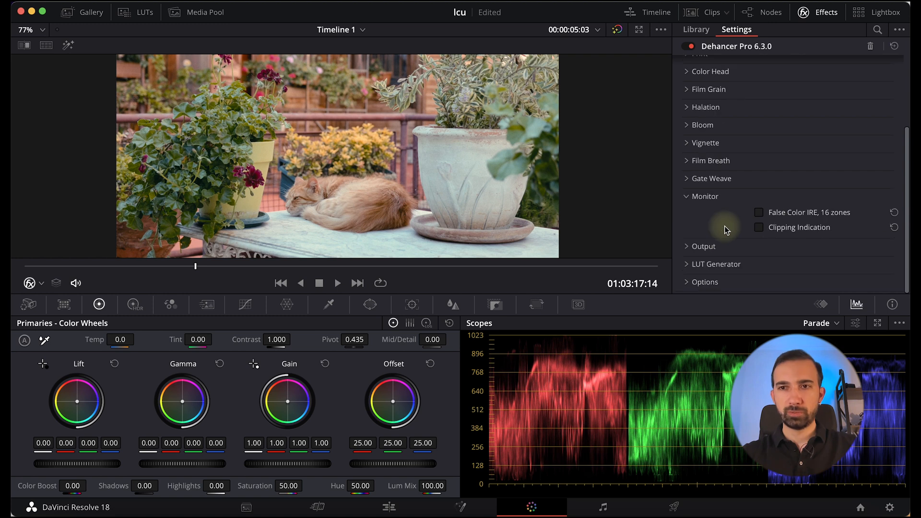
{"action": "left_click", "coordinate": [795, 229]}
{"action": "scroll", "coordinate": [710, 144], "scroll_direction": "up", "scroll_amount": 5}
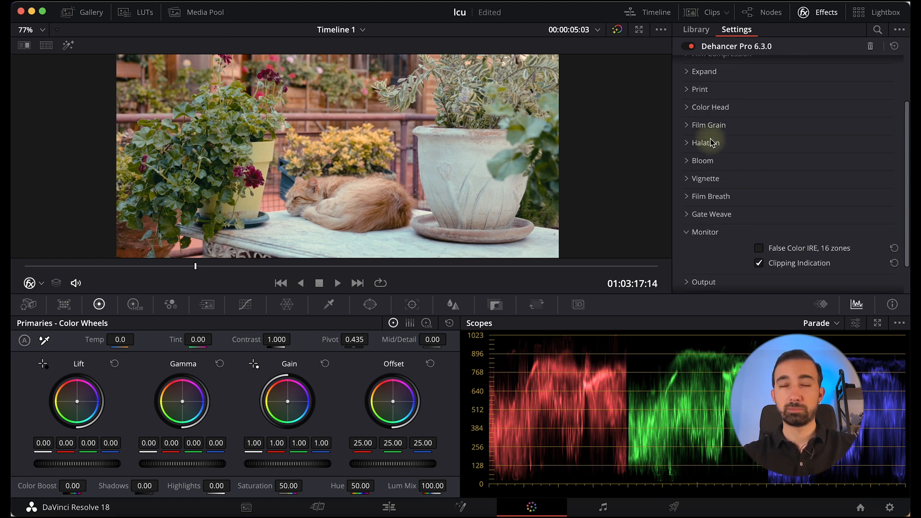
{"action": "left_click", "coordinate": [690, 137]}
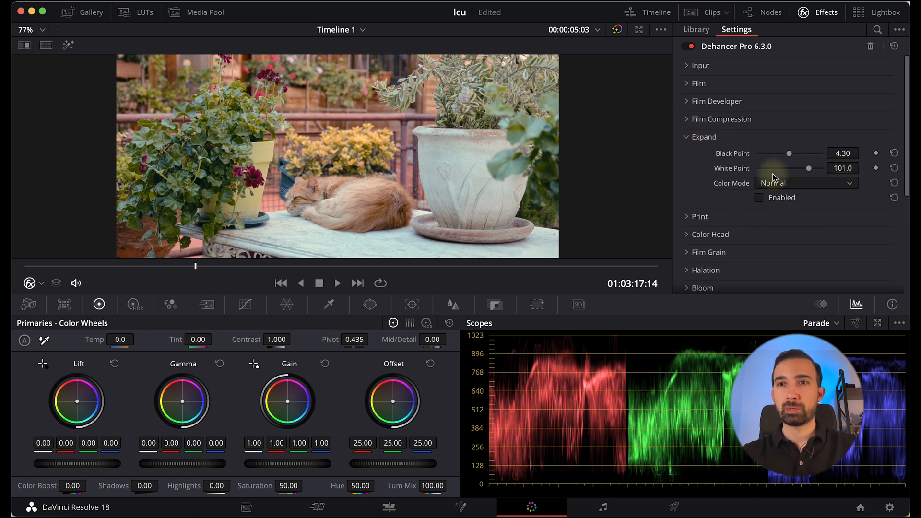
{"action": "mouse_move", "coordinate": [807, 168]}
{"action": "left_mouse_down"}
{"action": "mouse_move", "coordinate": [818, 168]}
{"action": "mouse_move", "coordinate": [783, 173]}
{"action": "mouse_move", "coordinate": [810, 155]}
{"action": "left_mouse_up"}
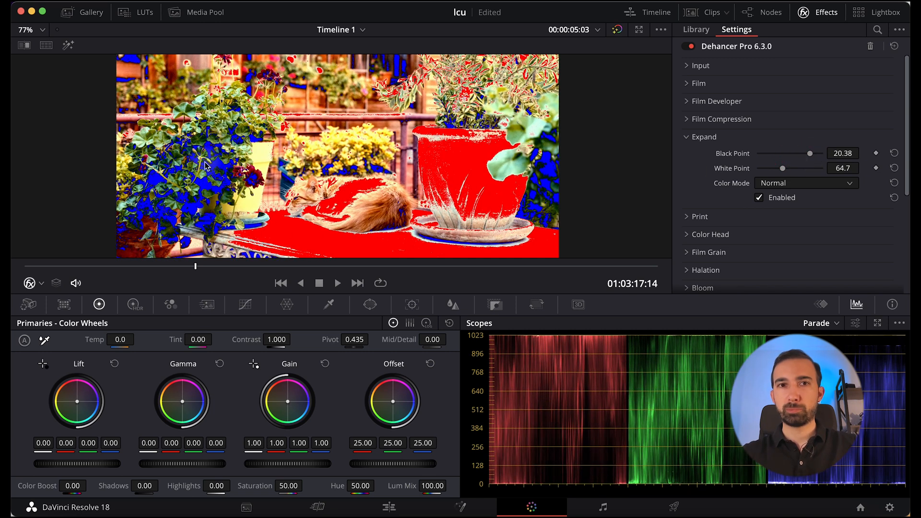
{"action": "left_click", "coordinate": [759, 197]}
{"action": "left_click", "coordinate": [687, 139]}
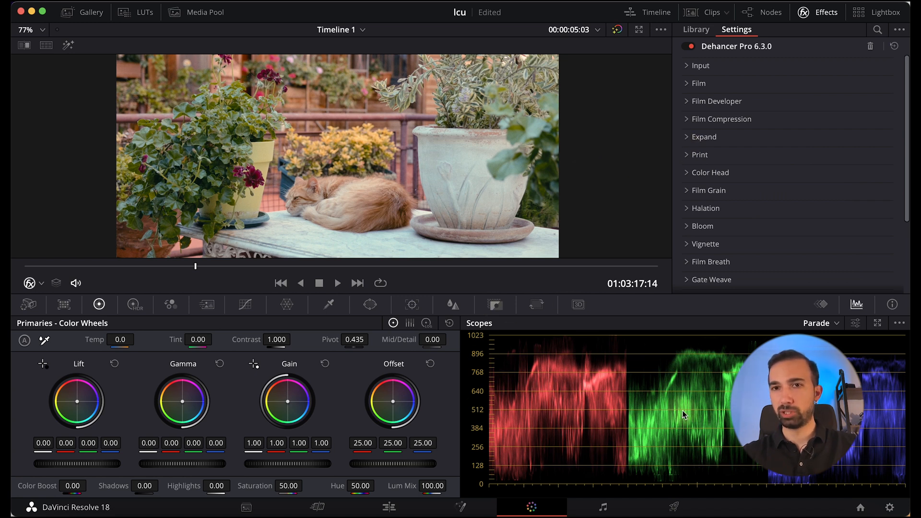
Replace Clipping Indication with False Color IRE, 16 zones to examine the exposure, and return to the normal image
{"action": "scroll", "coordinate": [704, 183], "scroll_direction": "down", "scroll_amount": 3}
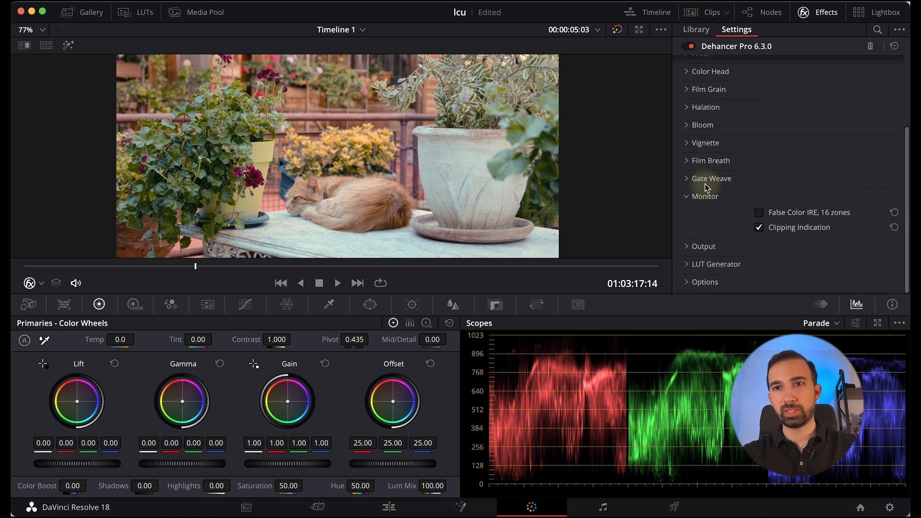
{"action": "left_click", "coordinate": [768, 227]}
{"action": "left_click", "coordinate": [784, 213]}
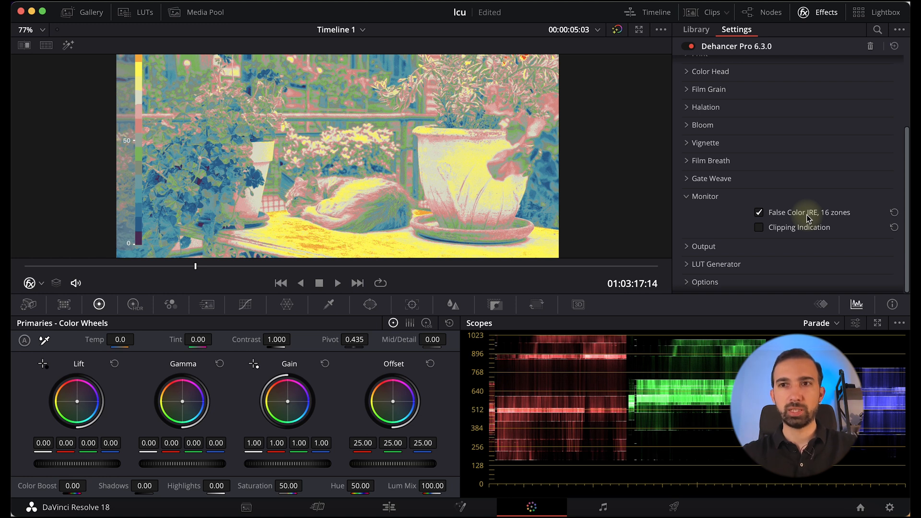
{"action": "left_click", "coordinate": [826, 213]}
{"action": "left_click", "coordinate": [694, 196]}
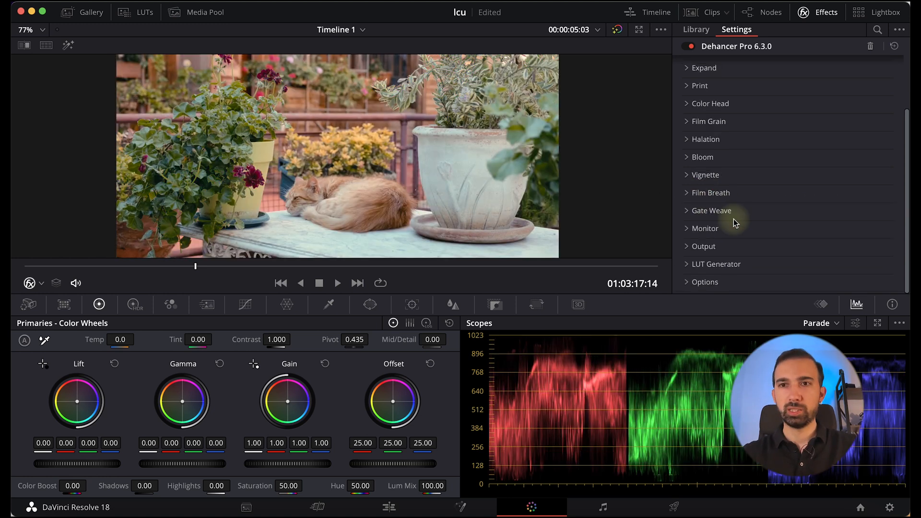
Test Output's Total Impact at about 64.2, reset it to its default, and collapse the Output settings
{"action": "left_click", "coordinate": [732, 246]}
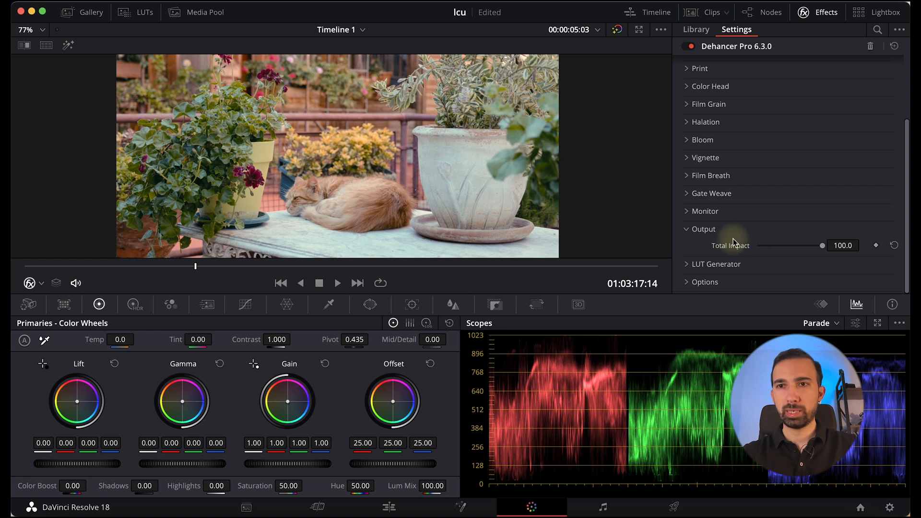
{"action": "left_click_drag", "start_coordinate": [822, 246], "coordinate": [863, 245]}
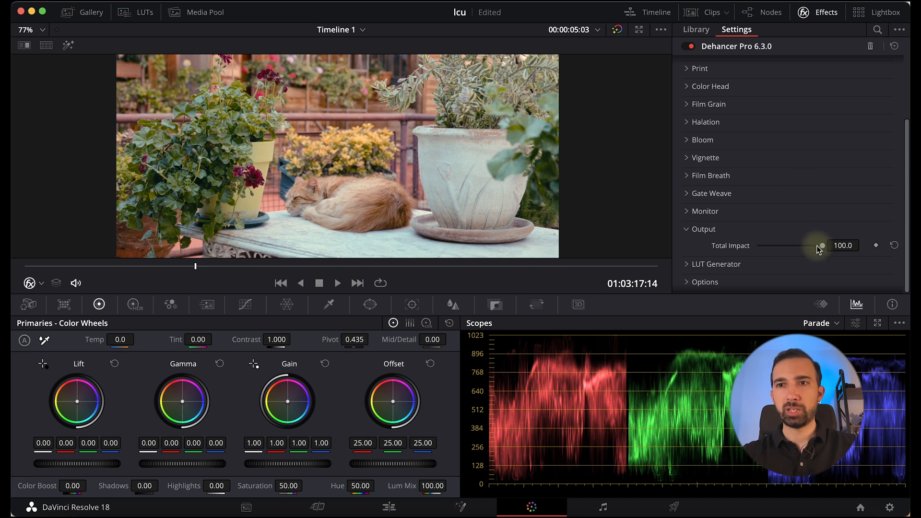
{"action": "left_click_drag", "start_coordinate": [820, 246], "coordinate": [799, 246]}
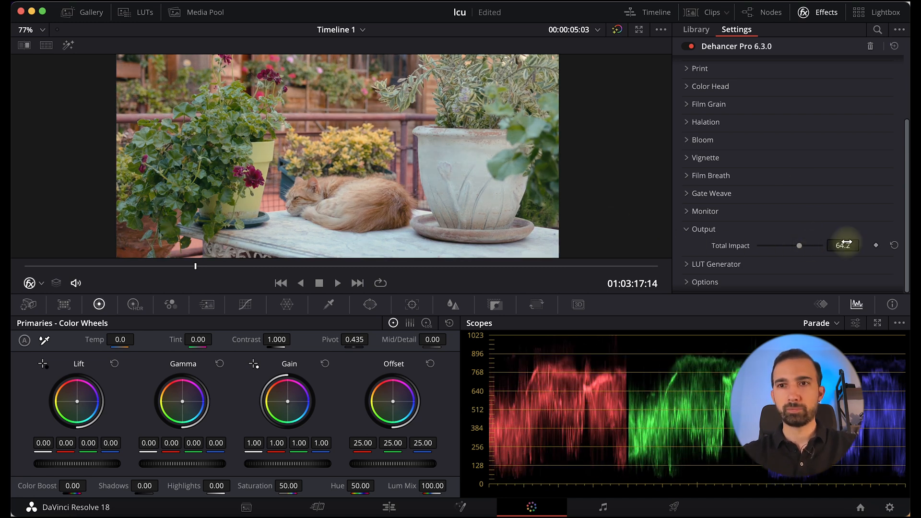
{"action": "left_click_drag", "start_coordinate": [795, 246], "coordinate": [794, 245]}
{"action": "left_click", "coordinate": [893, 245]}
{"action": "left_click", "coordinate": [687, 229]}
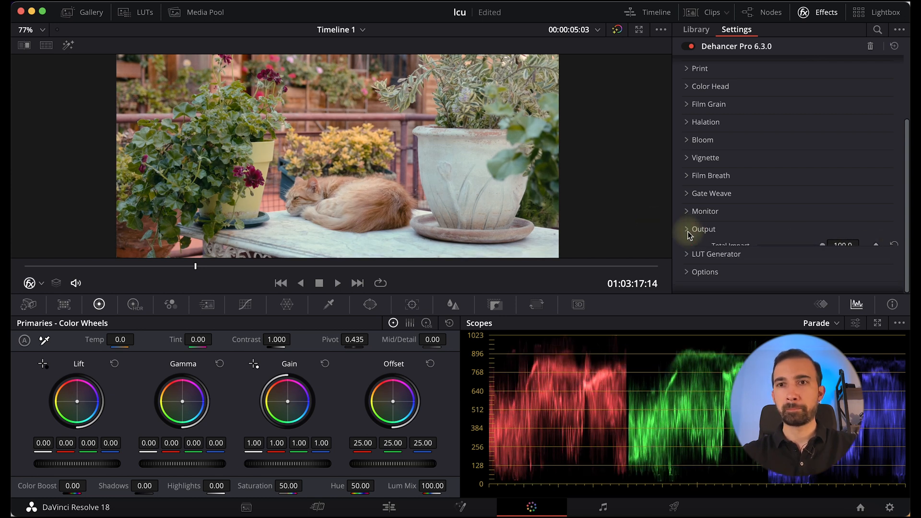
Examine the LUT Generator's settings and available LUT sizes, keeping Small (17x17x17), and collapse the section
{"action": "left_click", "coordinate": [695, 265]}
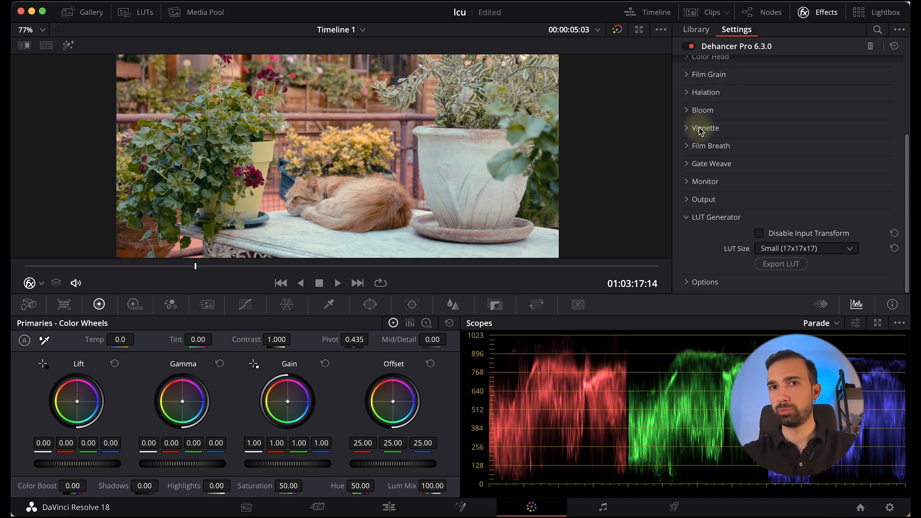
{"action": "left_click", "coordinate": [789, 248]}
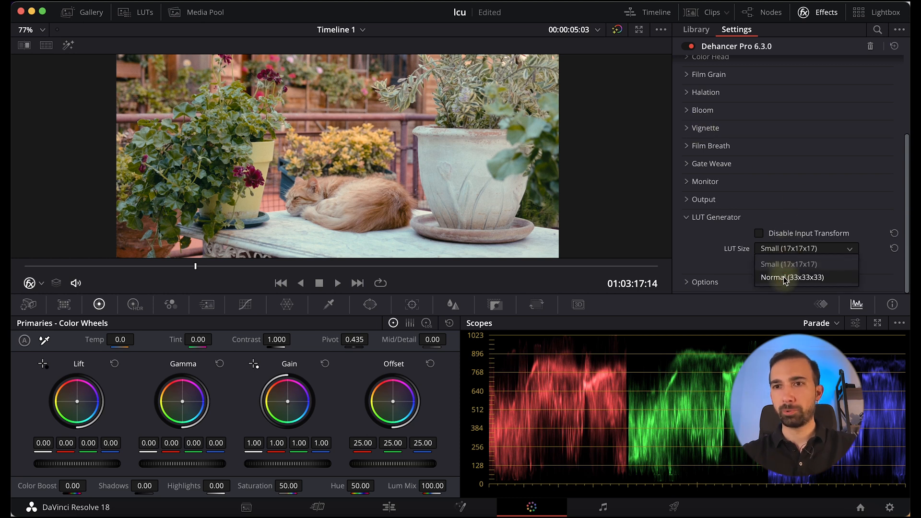
{"action": "left_click", "coordinate": [704, 239]}
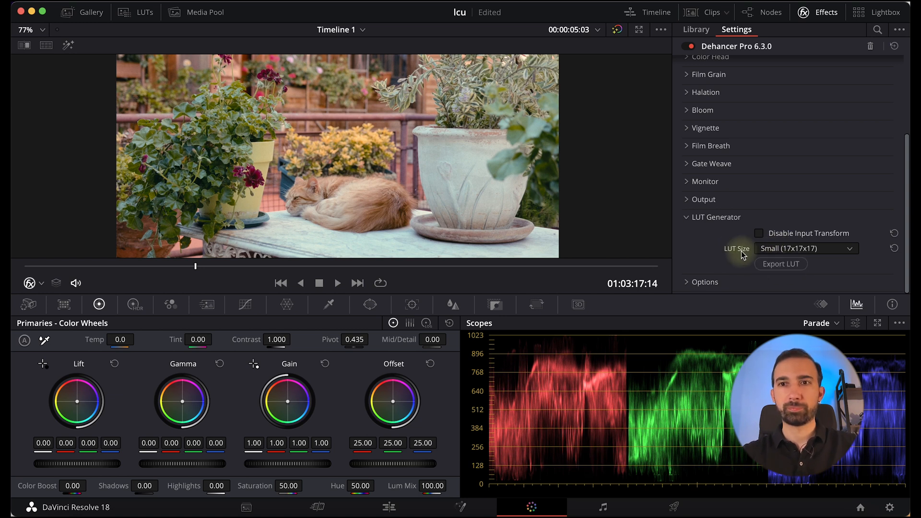
{"action": "left_click", "coordinate": [690, 217]}
Try the High - slow quality in Dehancer Pro's Options, and return Quality to Normal - fast
{"action": "left_click", "coordinate": [701, 286]}
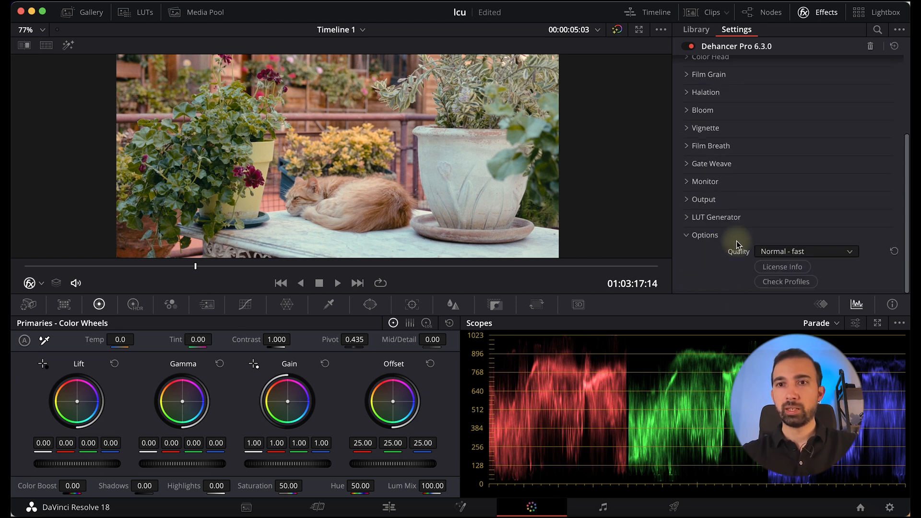
{"action": "left_click", "coordinate": [825, 252]}
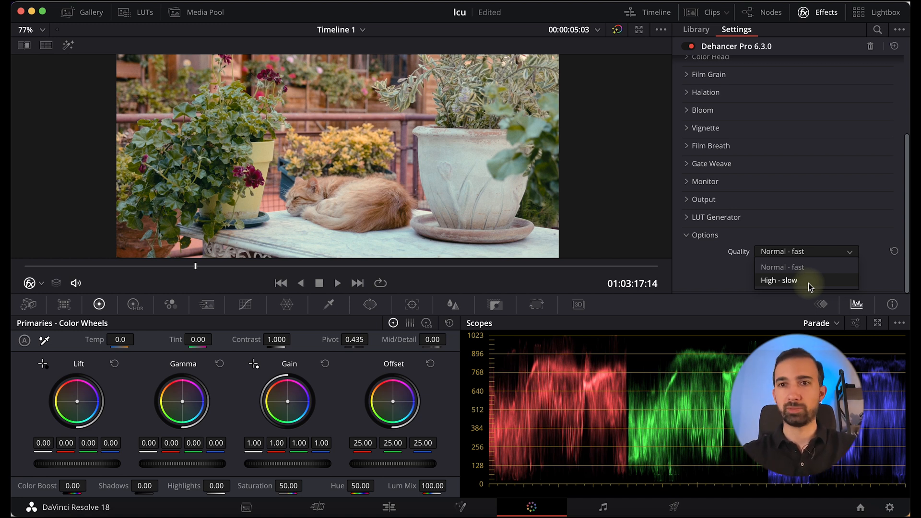
{"action": "left_click", "coordinate": [779, 281]}
{"action": "left_click", "coordinate": [774, 253]}
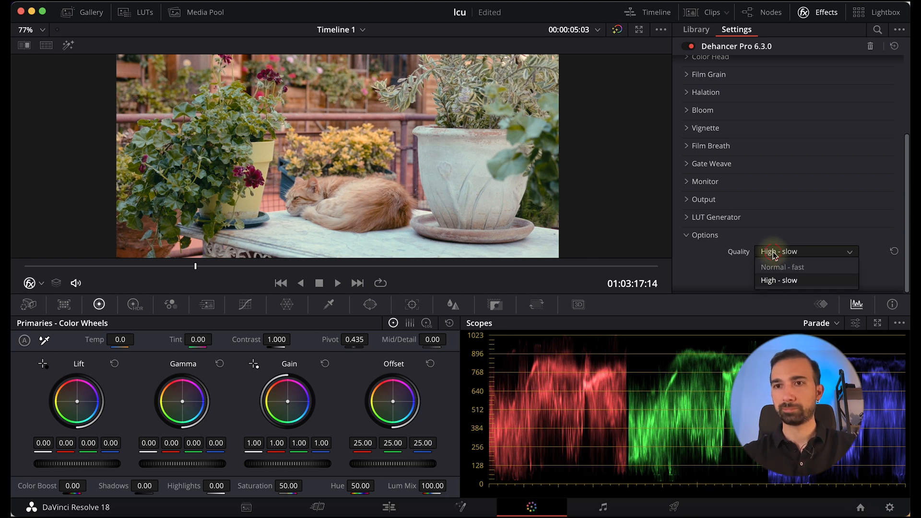
{"action": "left_click", "coordinate": [778, 264]}
{"action": "left_click", "coordinate": [789, 252]}
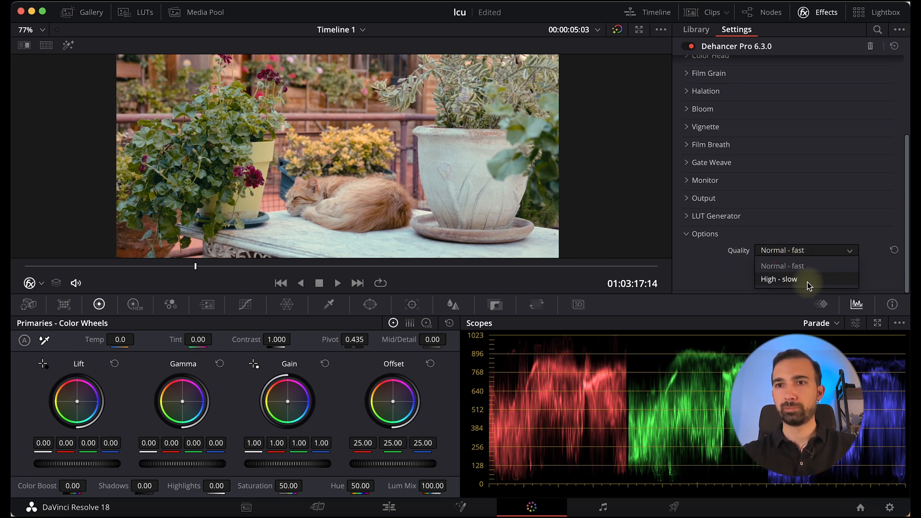
{"action": "left_click", "coordinate": [808, 259]}
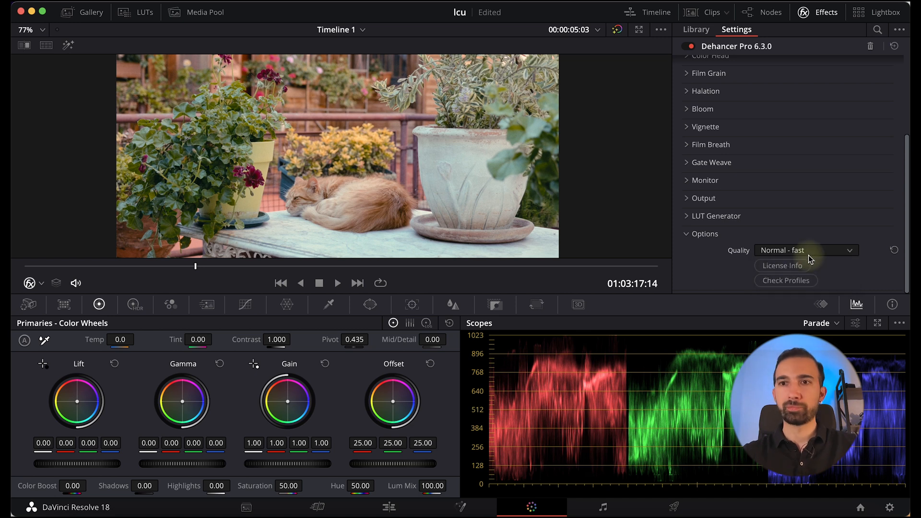
Check Dehancer Pro's film, camera and print profiles, close the verification report, and collapse the Options settings
{"action": "left_click", "coordinate": [801, 282]}
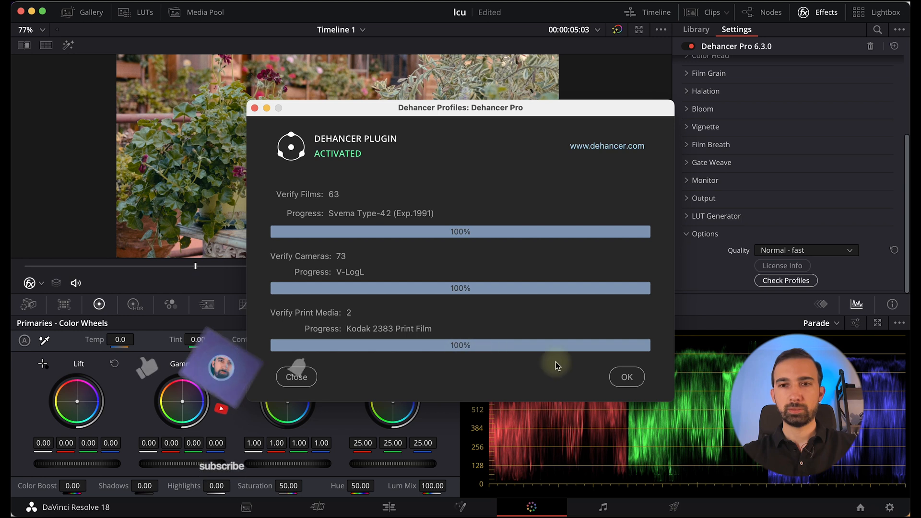
{"action": "left_click", "coordinate": [625, 377]}
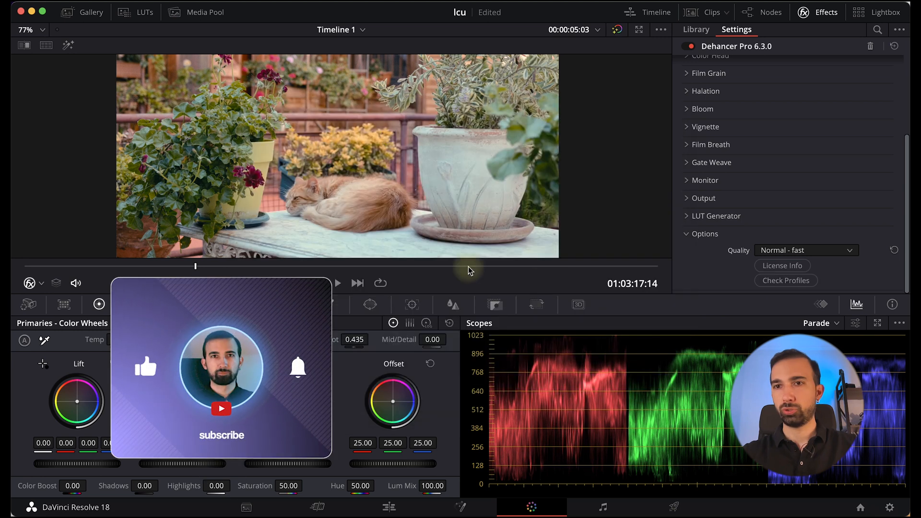
{"action": "left_click", "coordinate": [691, 234]}
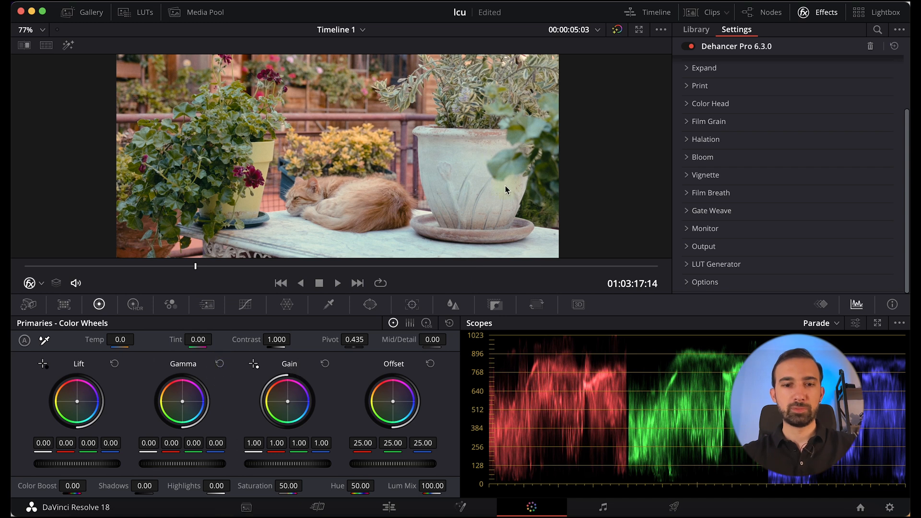
Cycle through the clip's grade versions to compare their looks in the viewer
{"action": "key", "text": "super+n"}
{"action": "key", "text": "super+n"}
{"action": "key", "text": "super+n"}
{"action": "key", "text": "super+n"}
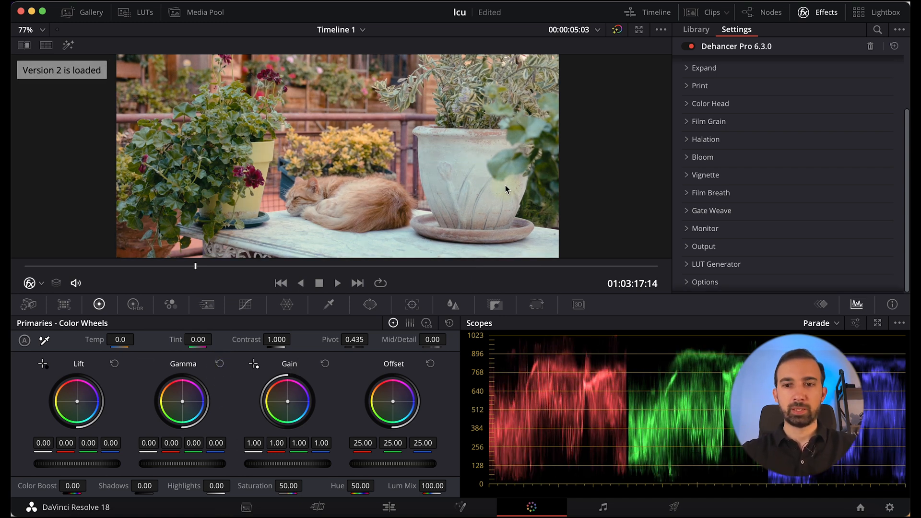
Show the clip full screen and switch back and forth between its grade versions, ending on Version 2
{"action": "key", "text": "super+f"}
{"action": "key", "text": "super+n"}
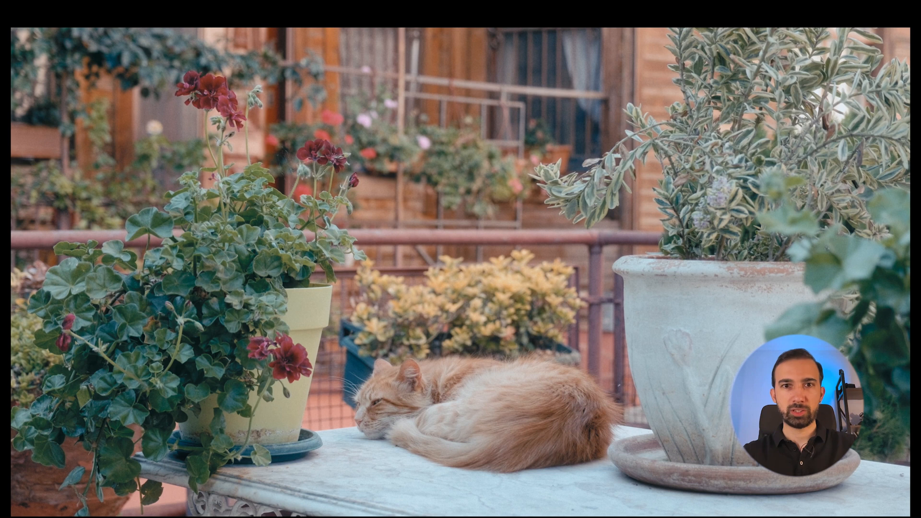
{"action": "key", "text": "super+n"}
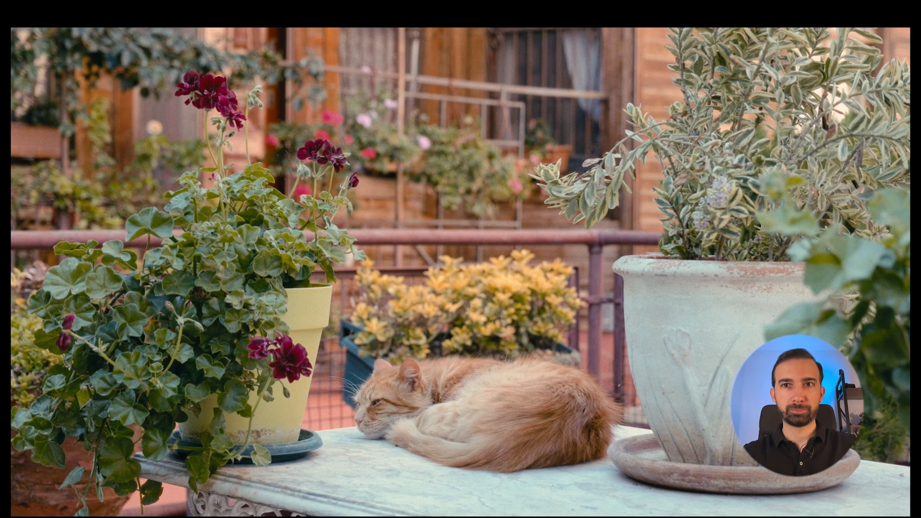
{"action": "key", "text": "super+b"}
{"action": "key", "text": "super+n"}
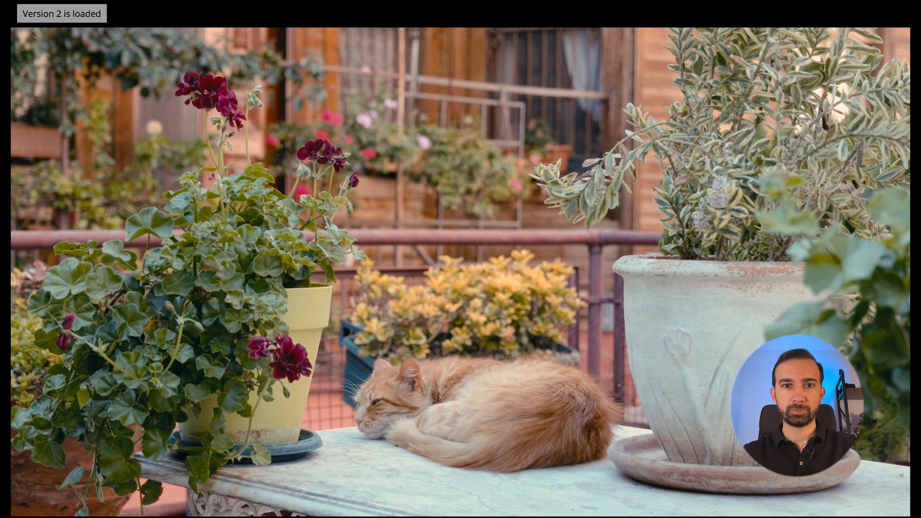